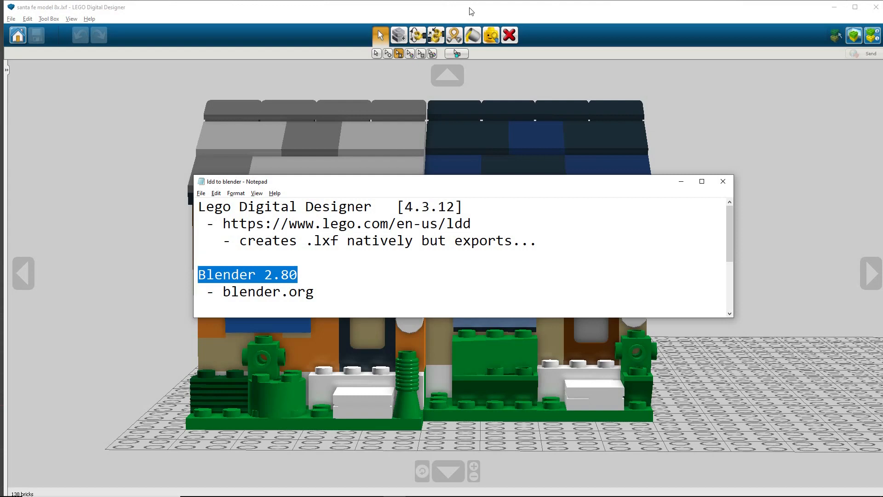
- Compare the townhouse model in LEGO Digital Designer with its rendered version in Blender
click(470, 8)
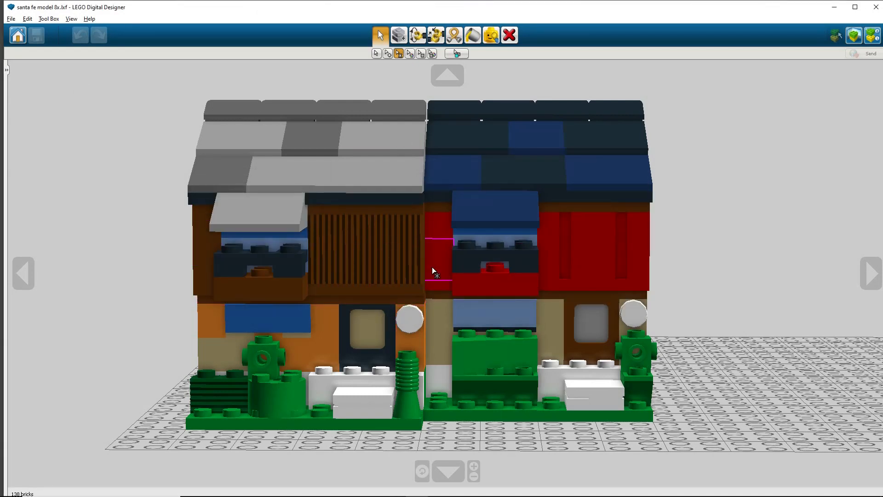
mouse_move(432, 267)
right_down()
mouse_move(387, 247)
mouse_move(469, 244)
mouse_move(443, 291)
mouse_move(427, 278)
mouse_move(436, 267)
right_up()
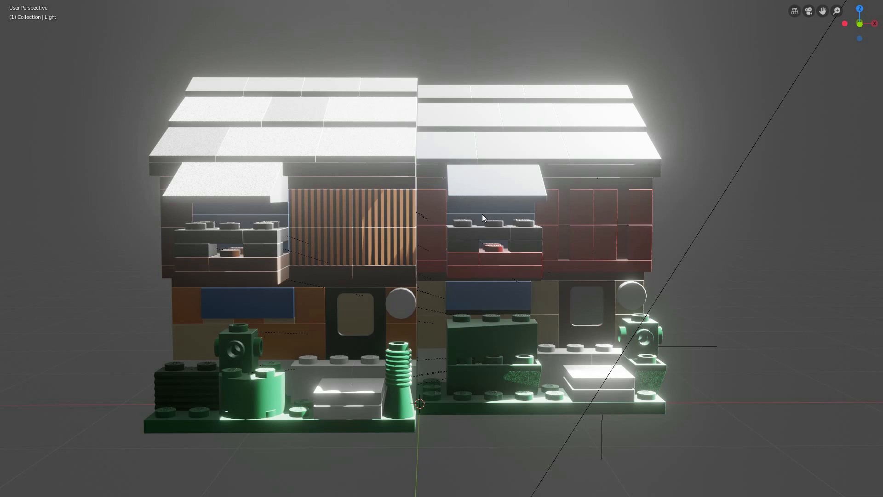
middle_drag(413, 245, 372, 239)
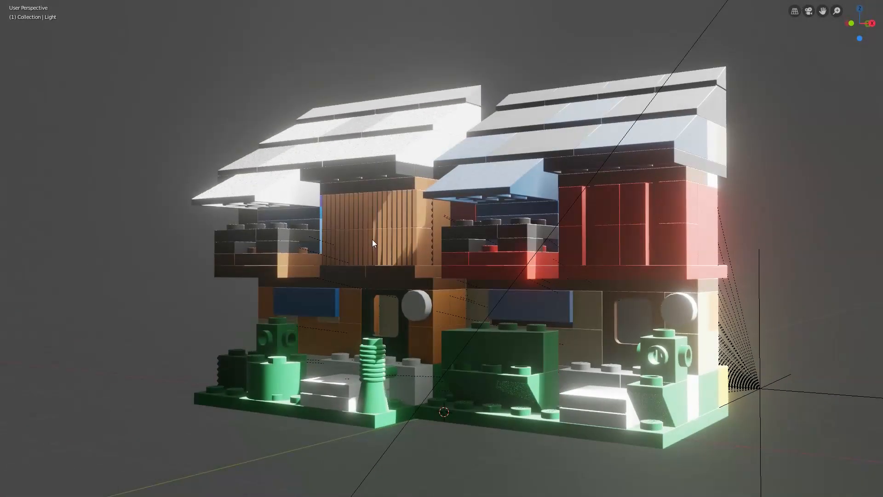
key(alt+Tab)
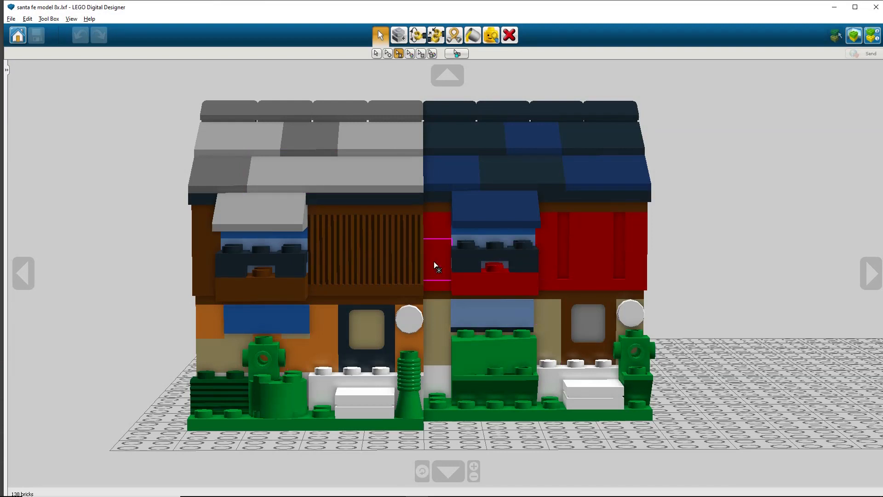
- Expand the brick palette beside the model in LEGO Digital Designer
click(6, 70)
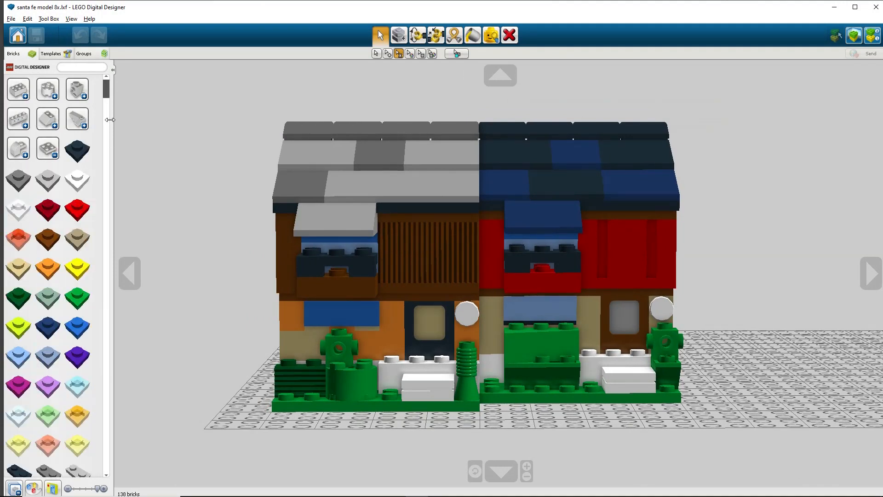
mouse_move(106, 96)
mouse_down()
mouse_move(105, 346)
mouse_move(106, 83)
mouse_up()
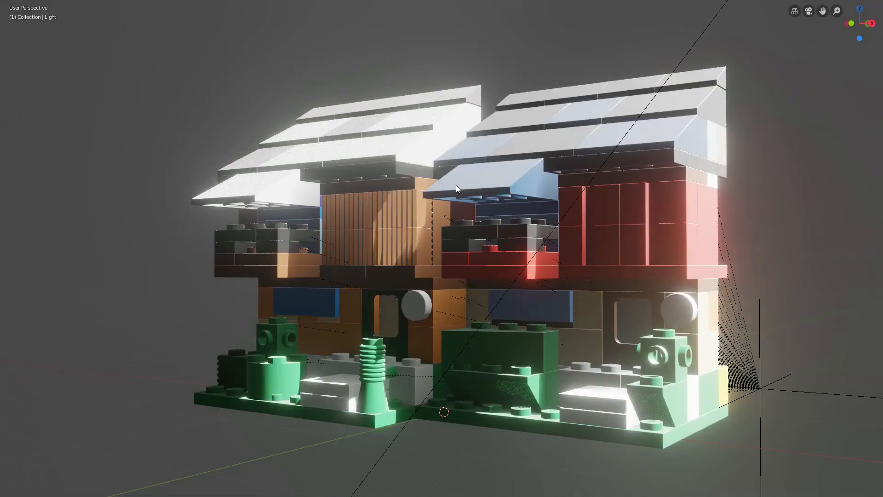
- Switch to Blender and restore the full interface around the rendered townhouse viewport
right_click(449, 205)
middle_drag(515, 204, 573, 227)
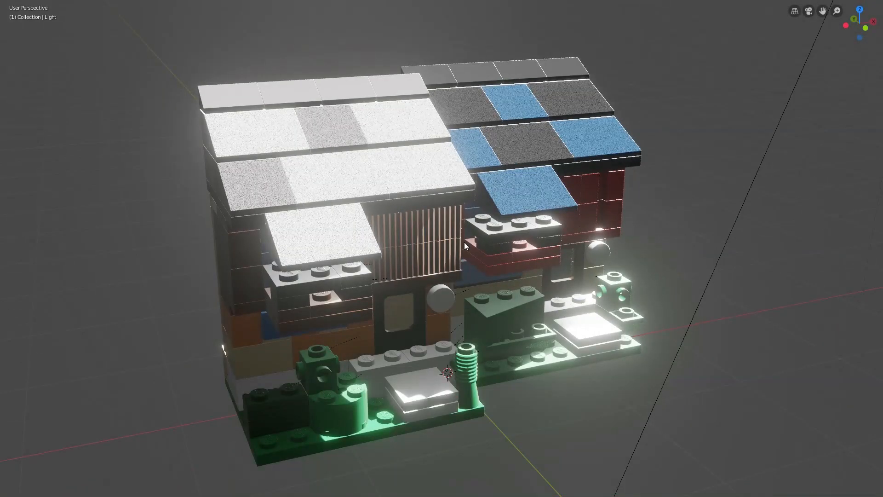
key(ctrl+alt+space)
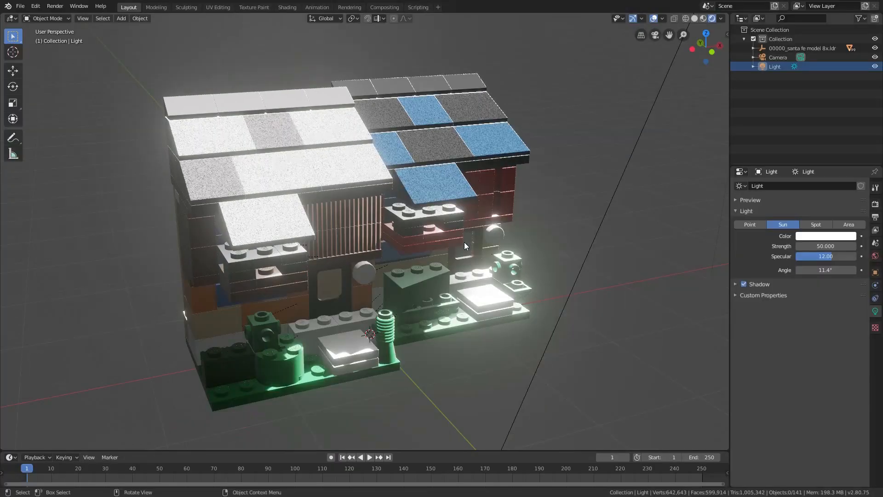
mouse_move(474, 242)
middle_down()
mouse_move(406, 243)
mouse_move(374, 228)
mouse_move(480, 241)
mouse_move(480, 234)
middle_up()
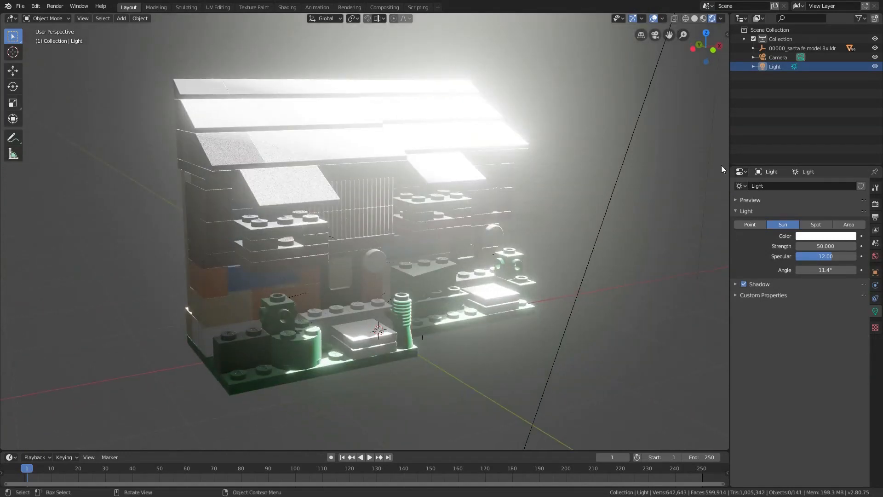
- Set the scene's render engine to Cycles
click(871, 203)
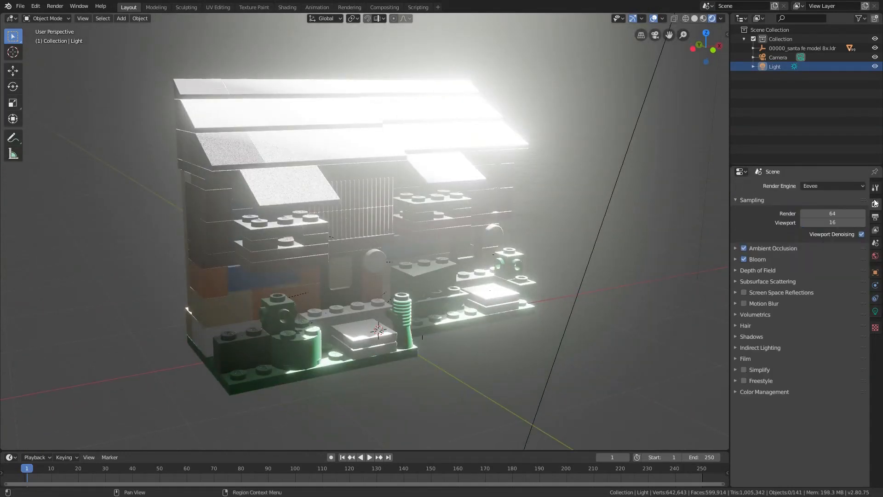
click(845, 185)
click(817, 215)
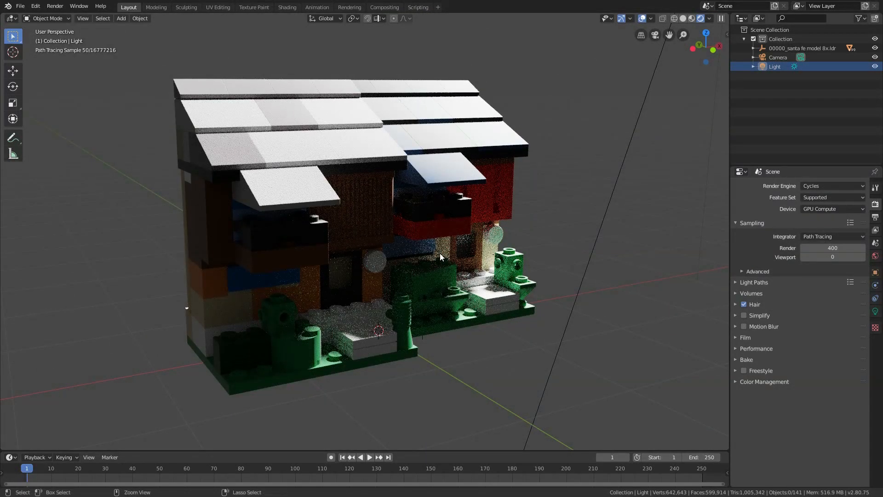
- Limit the viewport render to a small rectangular region around the red house's lower front and doorway
key(ctrl+b)
drag(515, 202, 390, 307)
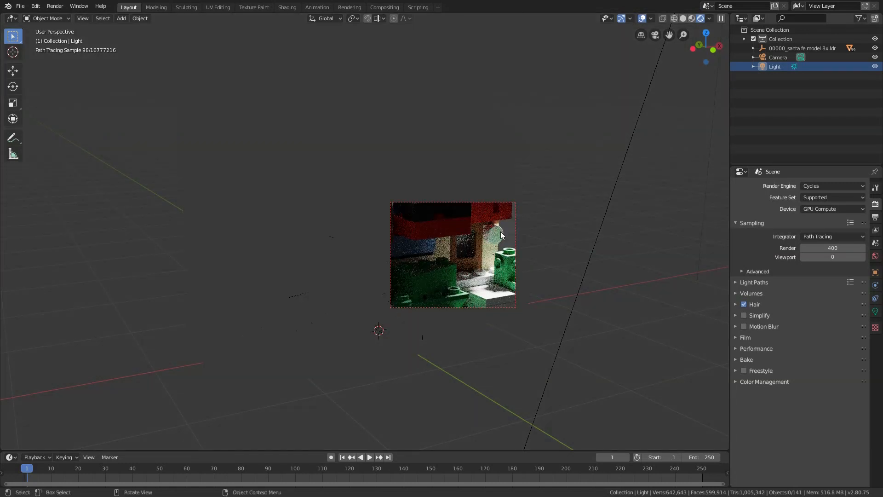
- Switch to LEGO Digital Designer and examine the townhouse fronts closely from an angled view
key(alt+Tab)
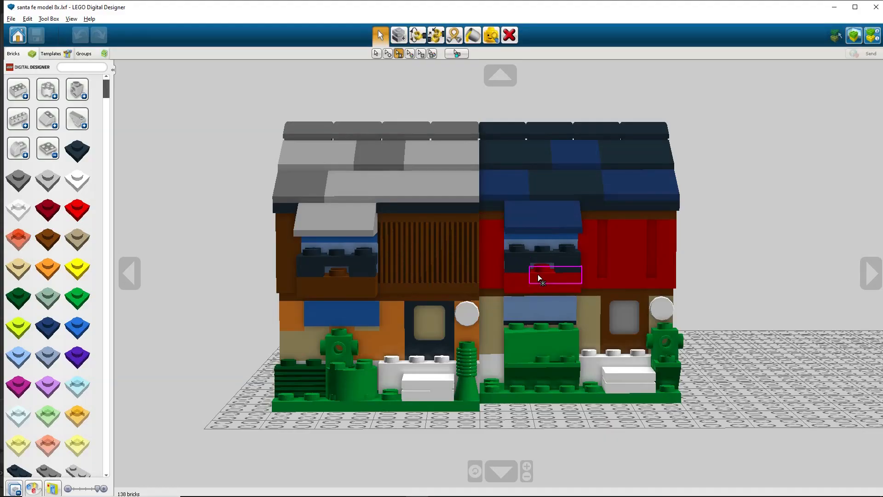
right_drag(537, 274, 587, 294)
scroll(623, 272, up, 5)
scroll(623, 272, up, 2)
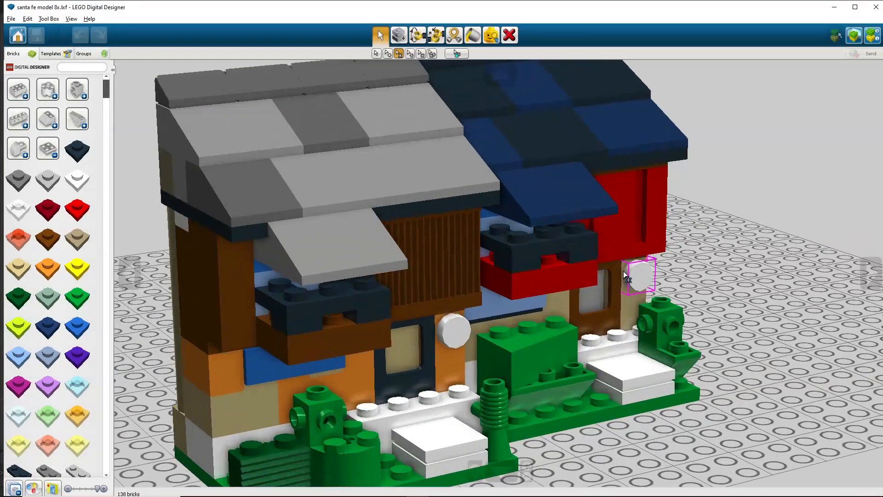
scroll(600, 266, up, 3)
scroll(649, 262, down, 5)
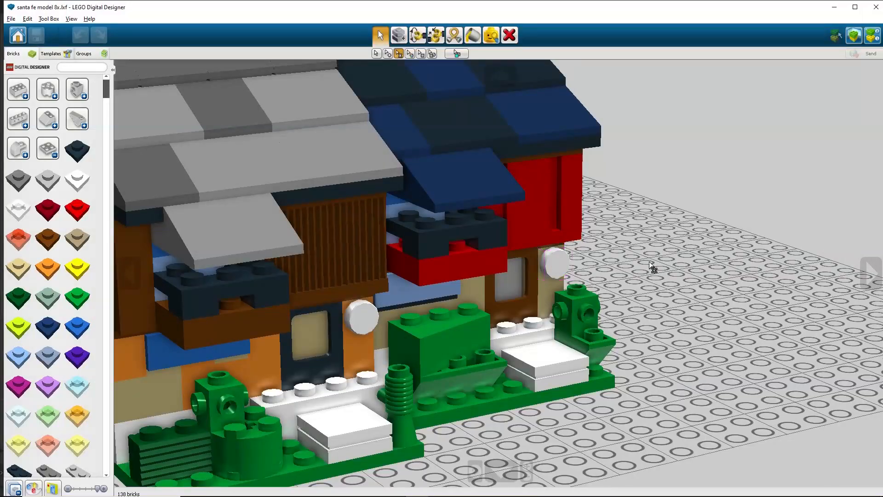
- Launch LEGO Digital Designer from the desktop in offline mode and open the recent model santa fe model 8x.lxf
key(alt+Tab)
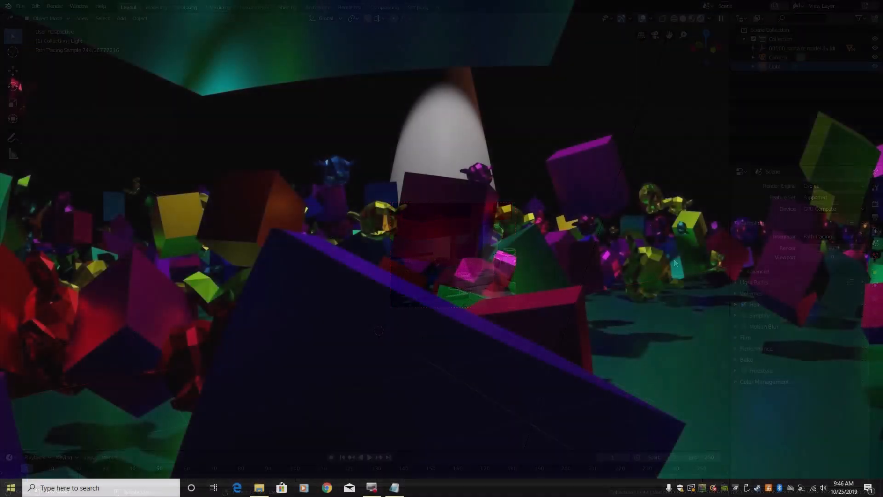
click(10, 486)
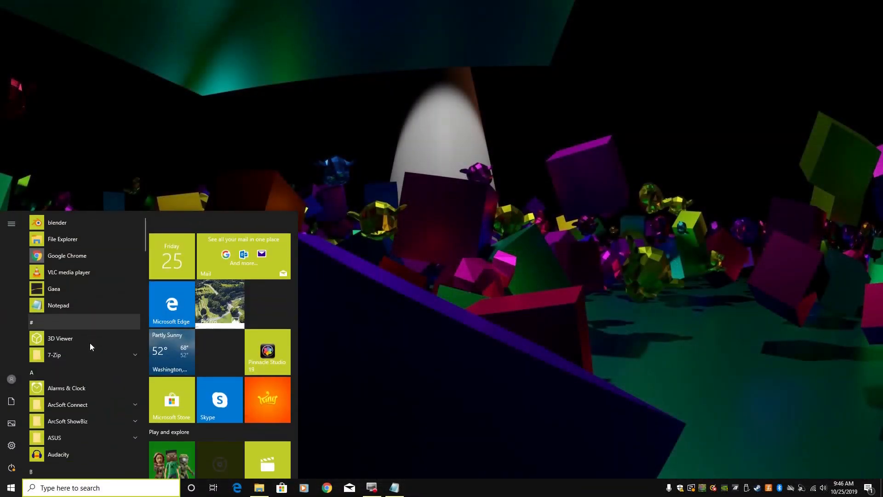
scroll(92, 347, down, 10)
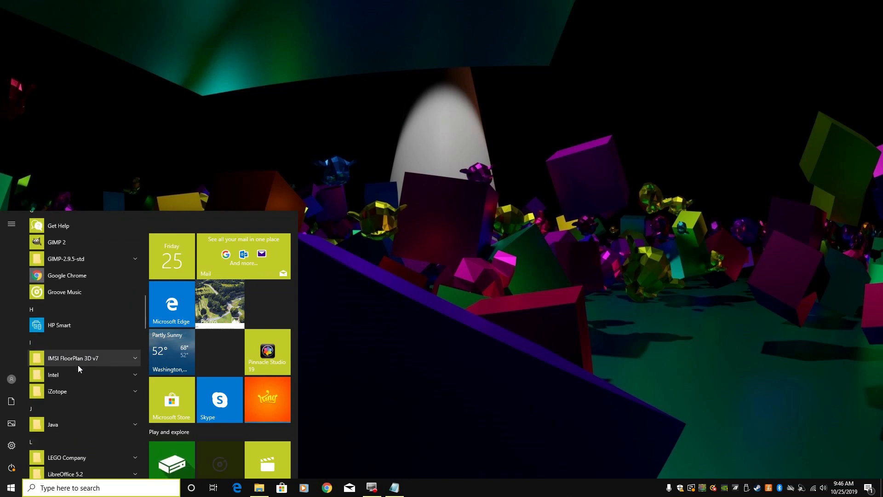
scroll(69, 391, down, 3)
click(69, 378)
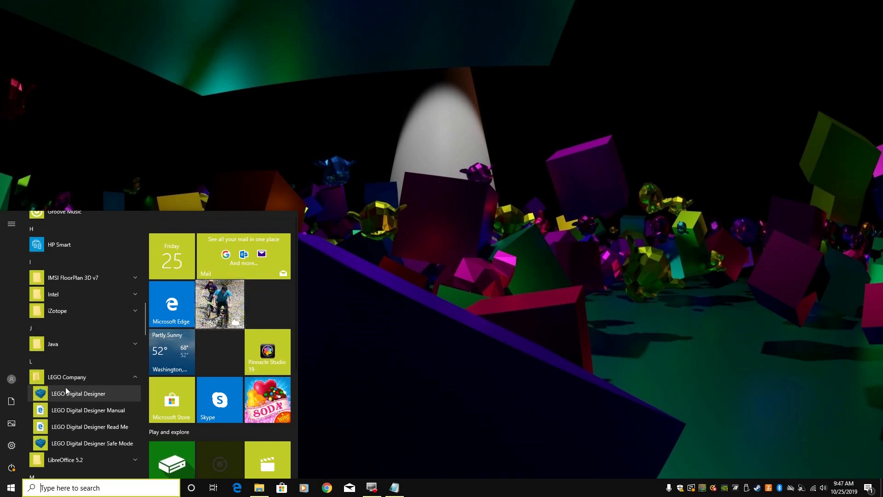
click(66, 391)
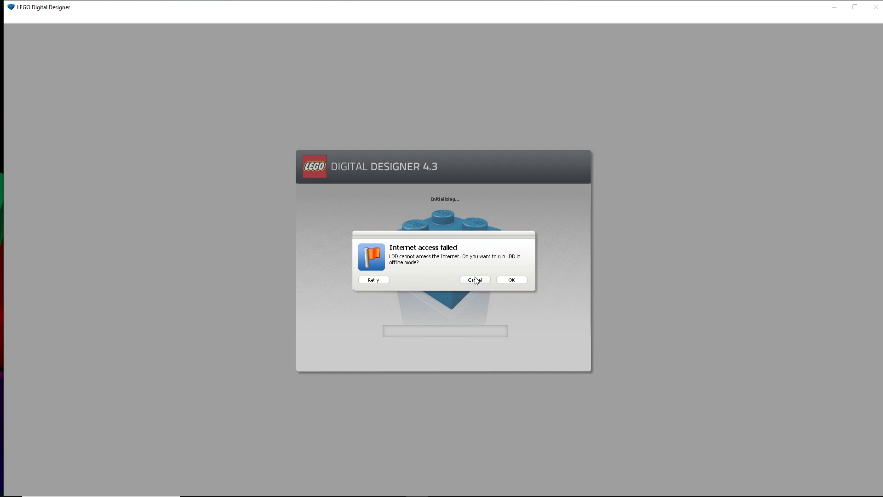
click(503, 281)
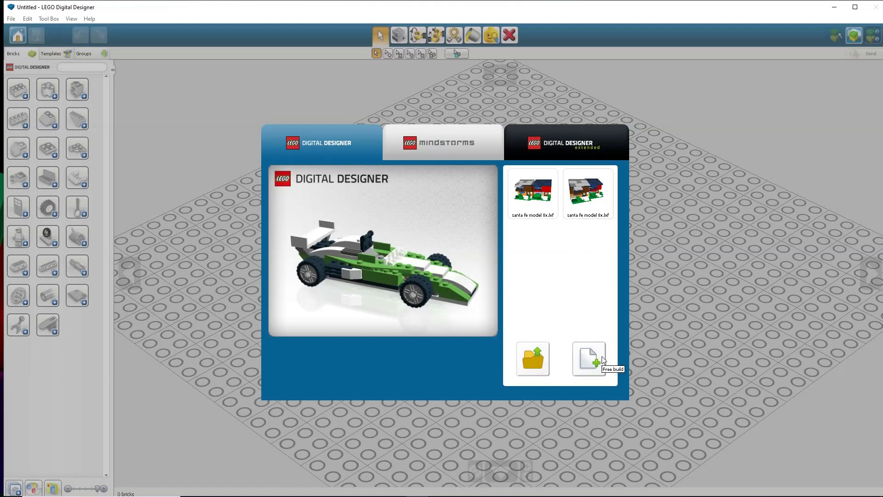
click(532, 192)
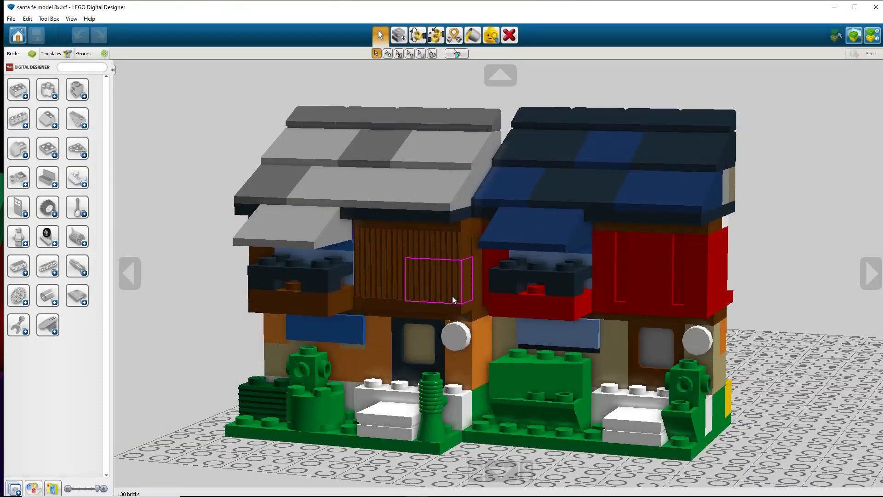
- Examine the whole townhouse model in the workspace from different distances and positions
scroll(454, 296, down, 3)
right_drag(457, 290, 443, 275)
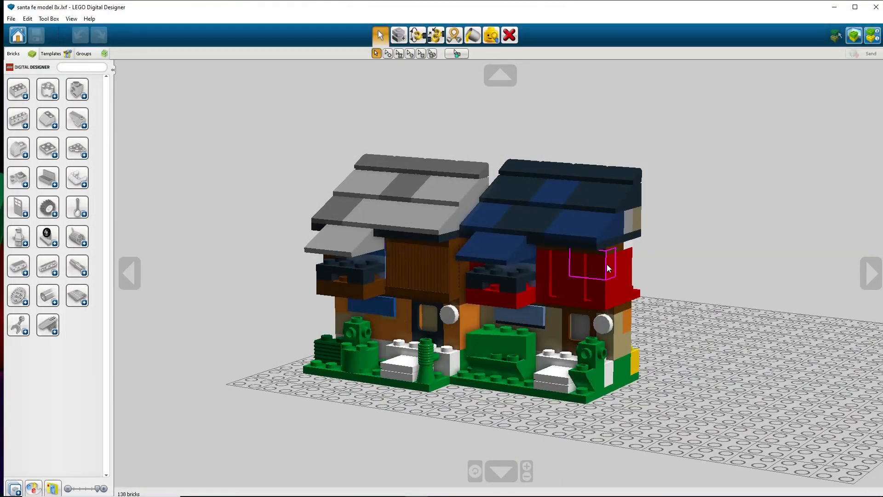
right_click(607, 264)
right_click(341, 278)
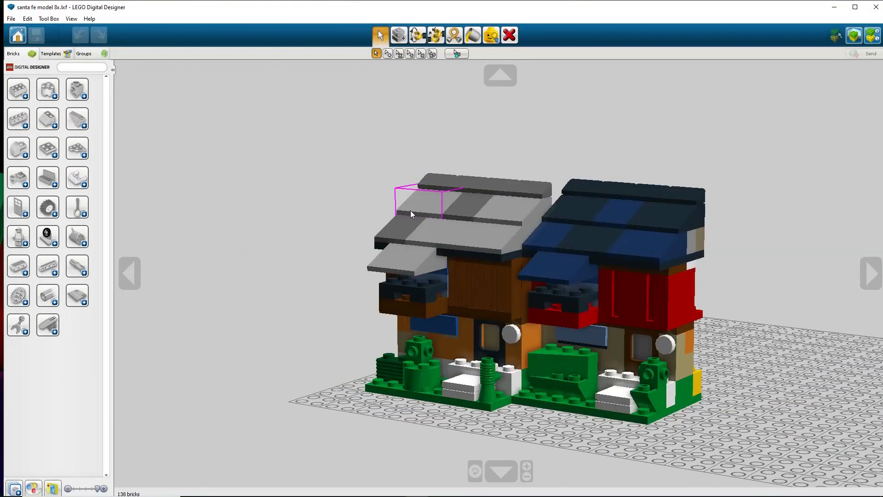
right_click(439, 207)
right_click(753, 283)
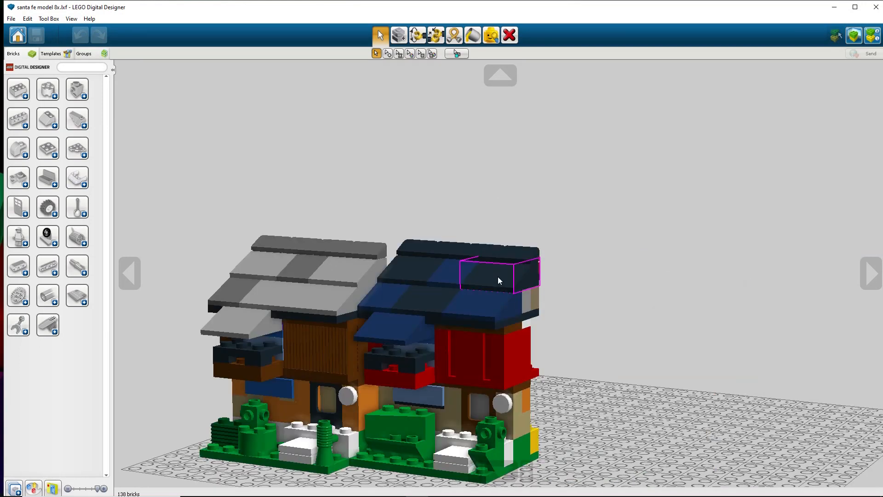
right_click(378, 352)
scroll(483, 282, up, 2)
scroll(483, 282, up, 2)
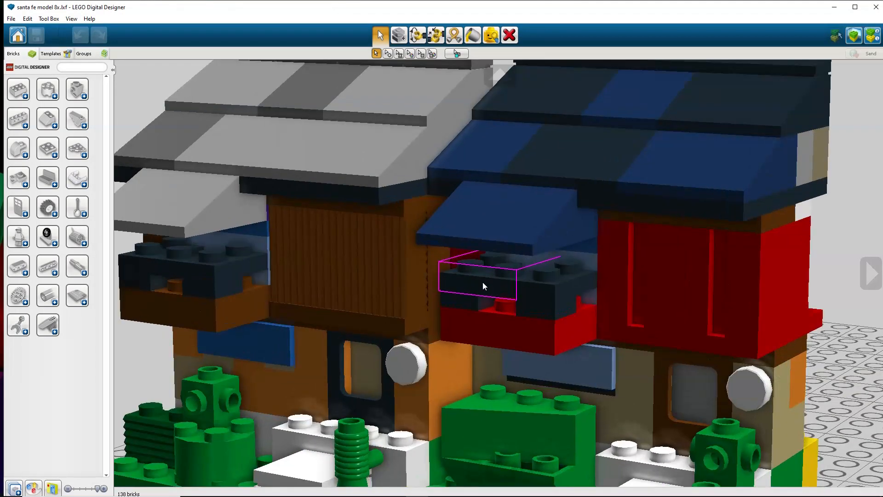
- Inspect the balcony, green planter, window and front door details of the townhouses up close from several angles
scroll(483, 290, up, 2)
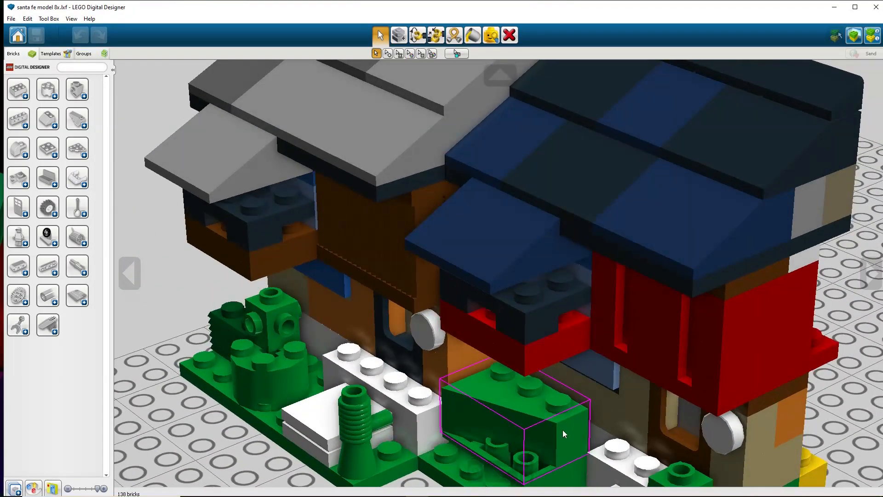
scroll(566, 415, up, 5)
right_click(564, 414)
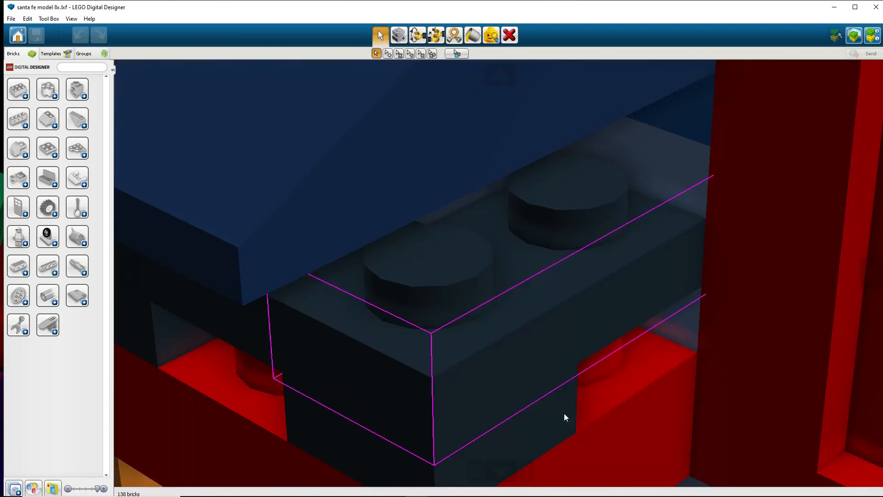
right_click(617, 379)
shift+right_drag(554, 415, 479, 154)
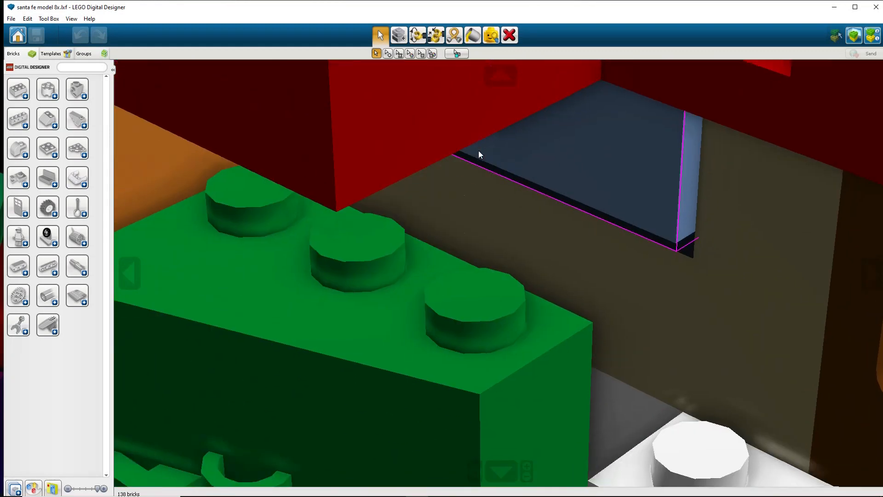
right_click(480, 297)
scroll(646, 216, down, 2)
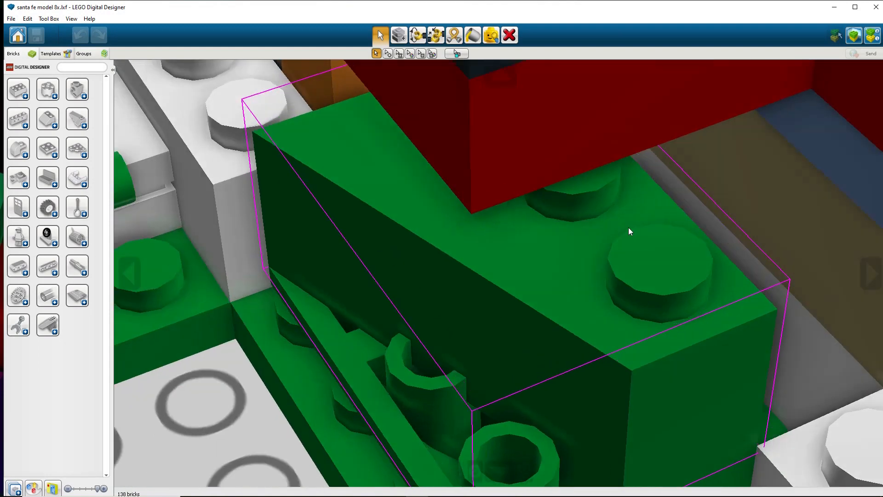
scroll(460, 239, down, 5)
right_drag(484, 254, 547, 220)
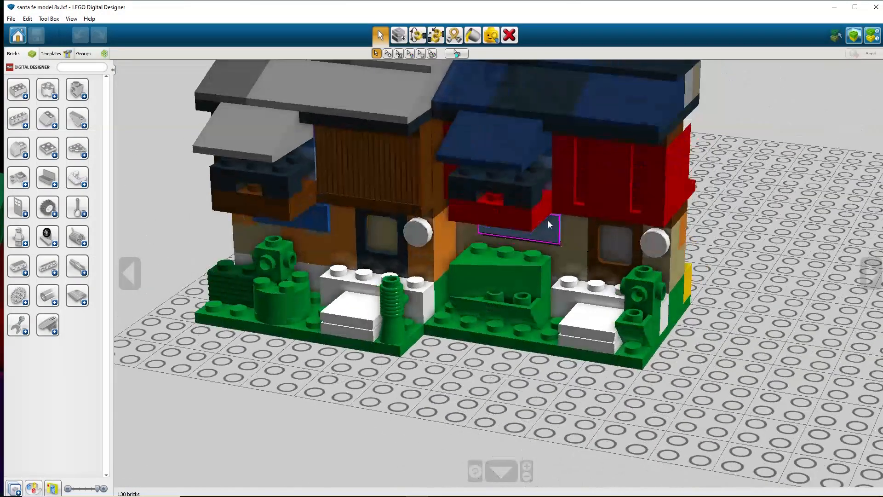
scroll(545, 276, up, 7)
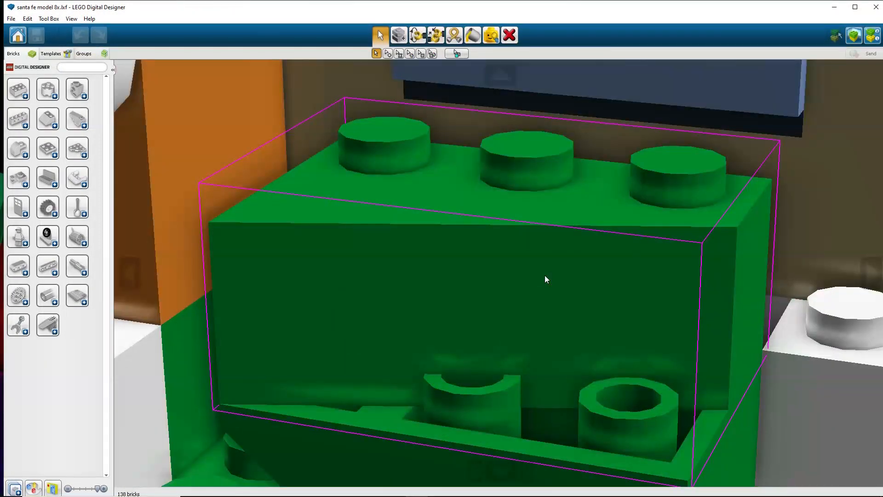
scroll(544, 275, down, 7)
right_drag(545, 275, 484, 271)
scroll(580, 253, down, 2)
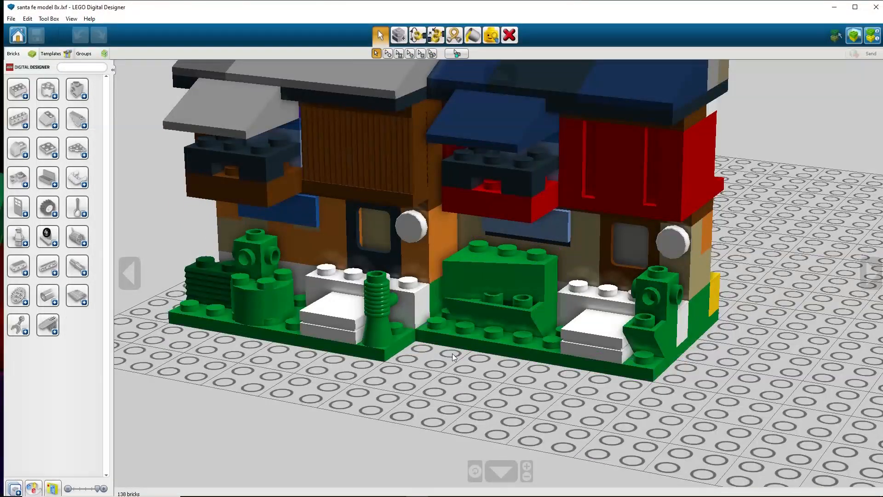
scroll(344, 250, up, 5)
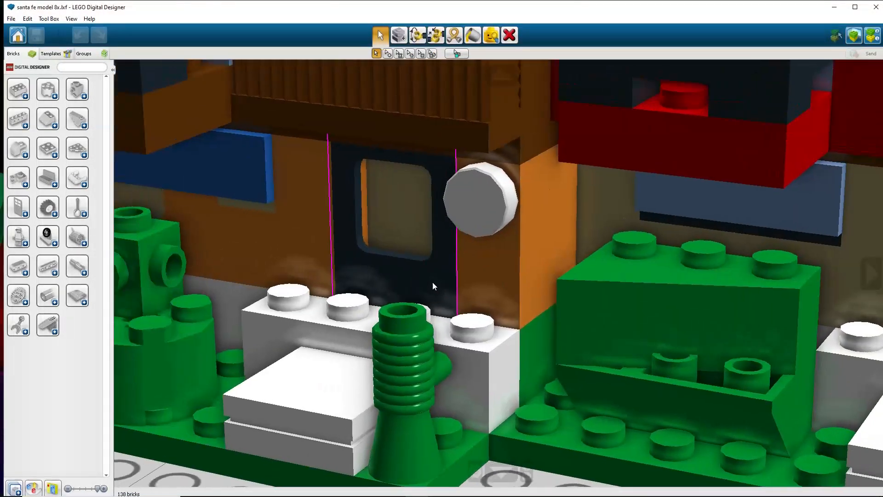
- Set advanced shading to its lowest level in the preferences and examine the doorway area from a slightly different angle
click(28, 19)
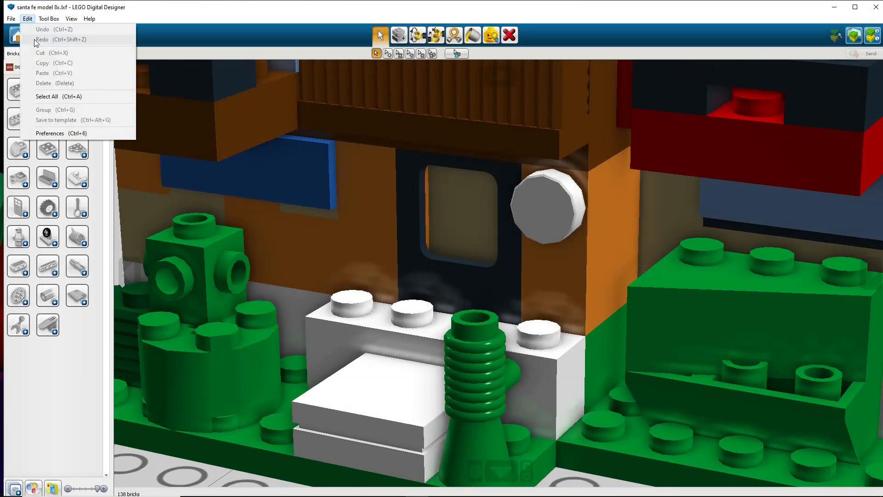
click(49, 133)
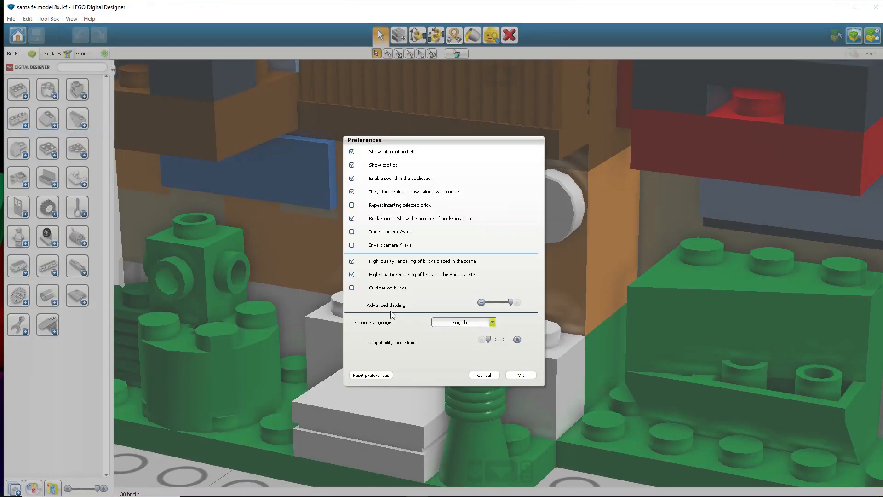
click(508, 375)
mouse_move(546, 260)
right_down()
mouse_move(560, 306)
mouse_move(587, 243)
mouse_move(561, 277)
mouse_move(554, 239)
mouse_move(546, 253)
mouse_move(556, 261)
mouse_move(526, 197)
mouse_move(547, 230)
mouse_move(551, 260)
mouse_move(538, 273)
right_up()
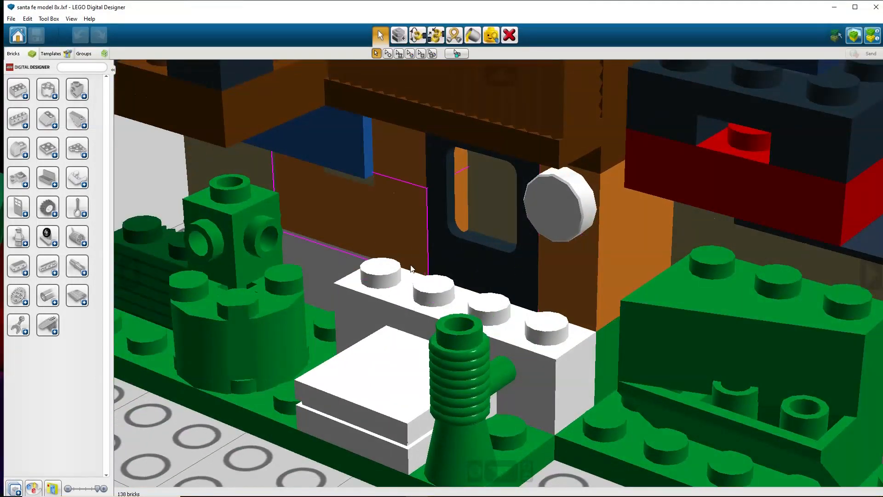
- Set advanced shading to its highest level in the preferences and examine the shaded townhouse fronts up close and from farther away
click(27, 21)
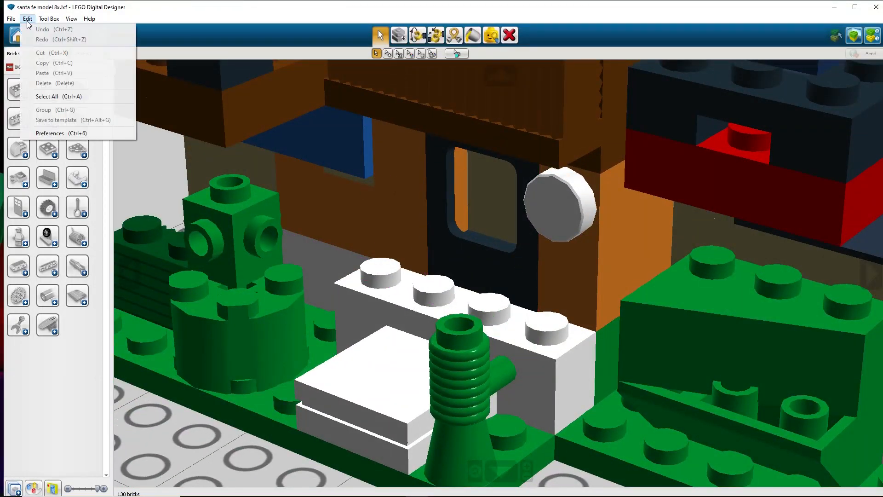
click(46, 135)
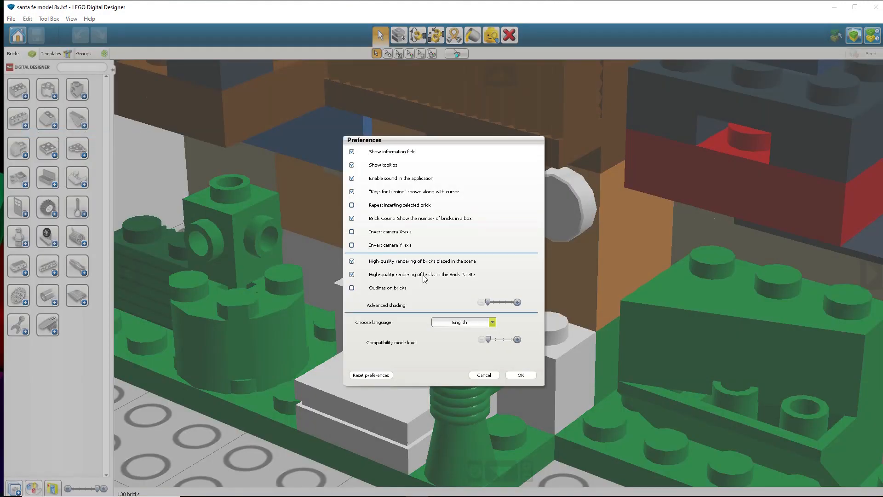
drag(488, 302, 520, 304)
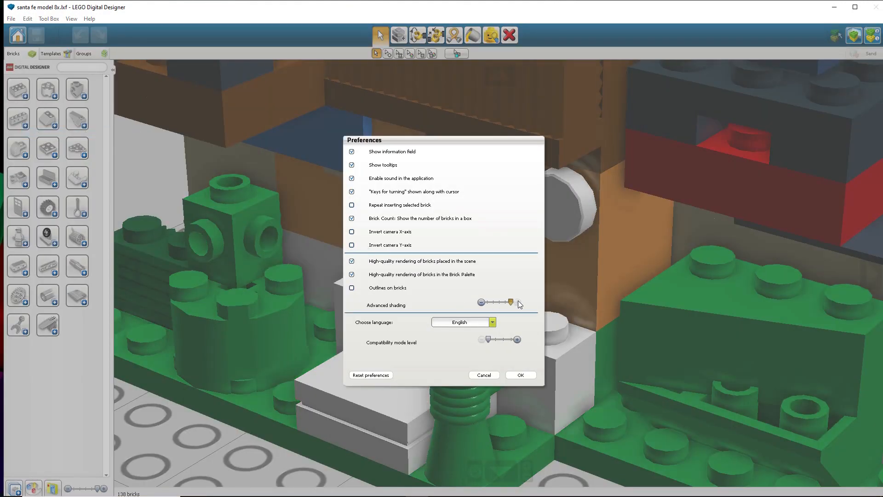
click(520, 375)
scroll(498, 256, up, 5)
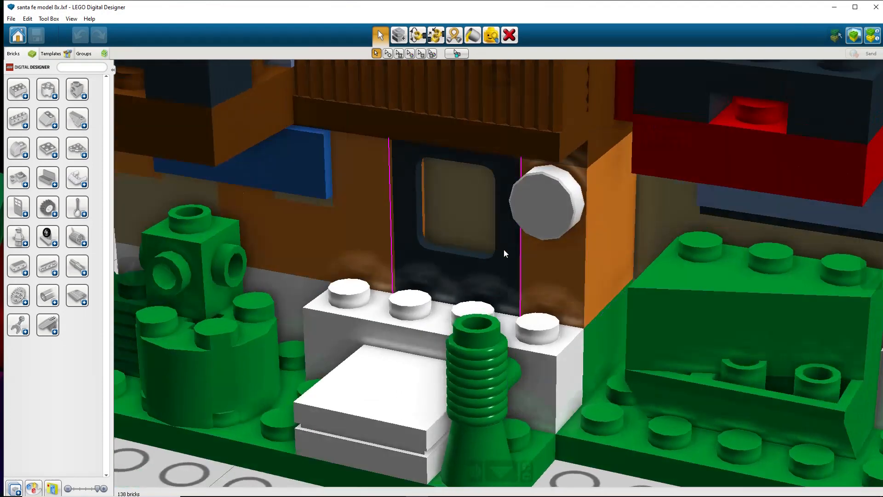
scroll(496, 254, down, 8)
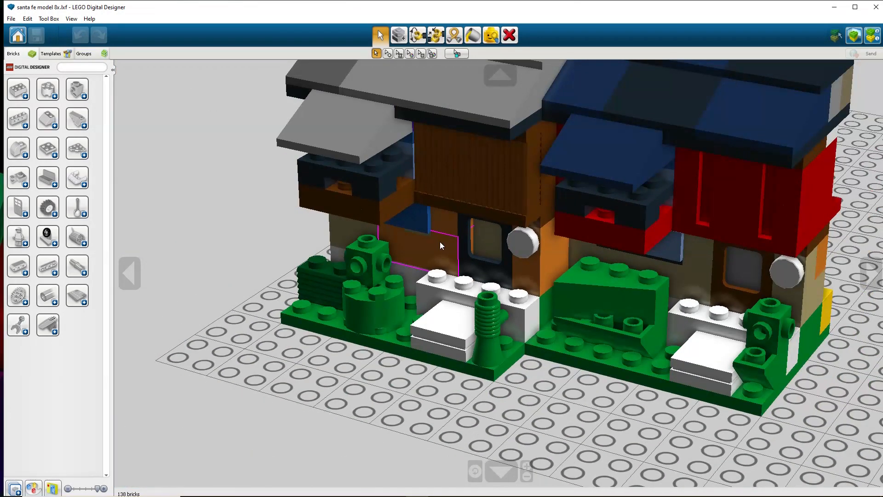
- Launch Blender and dismiss its splash screen
key(super)
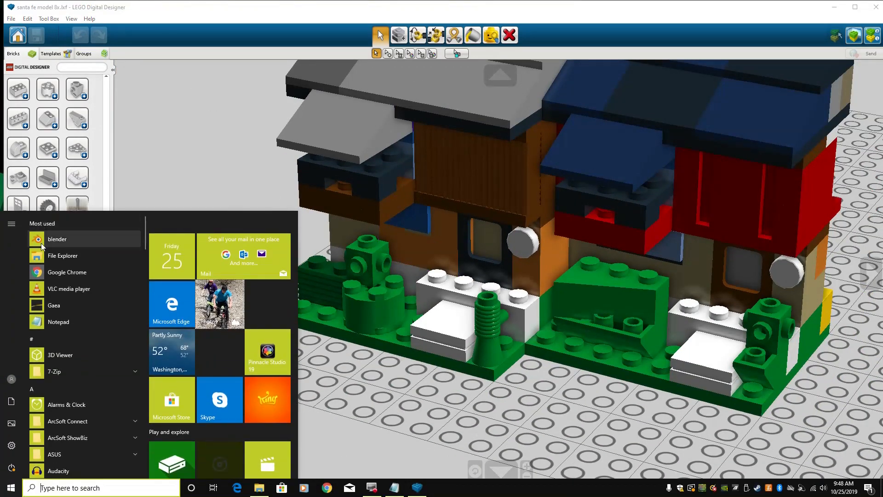
click(42, 243)
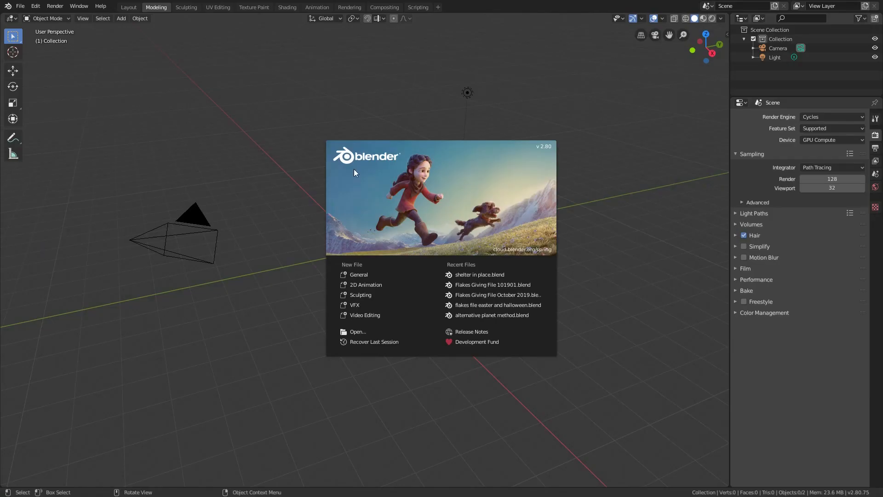
click(354, 170)
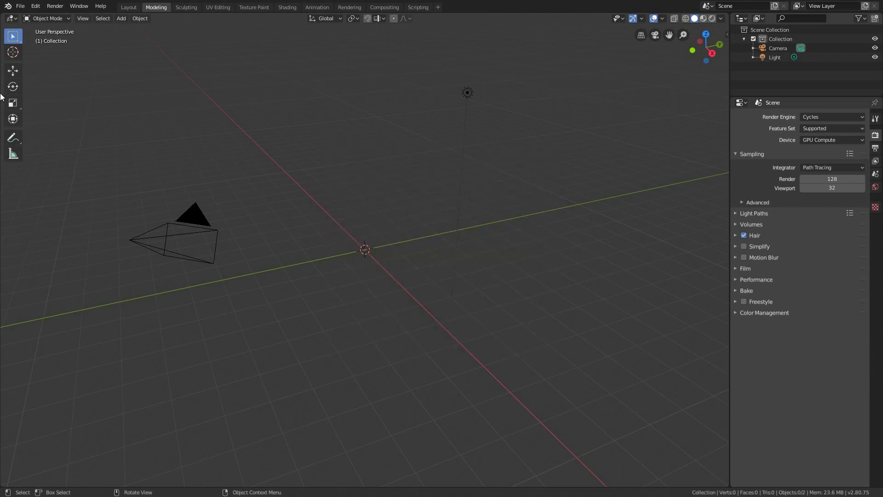
- Search the add-ons in the preferences for "ld" and expand the details of the Import LDraw add-on
click(35, 6)
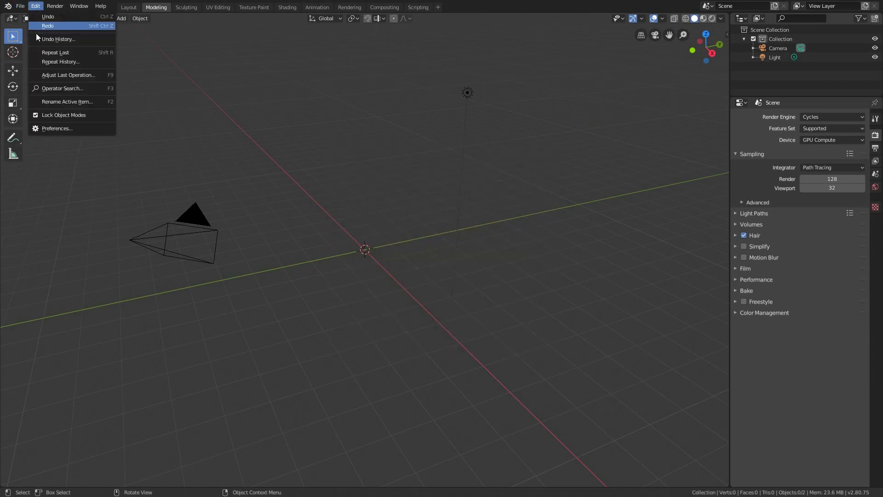
click(62, 128)
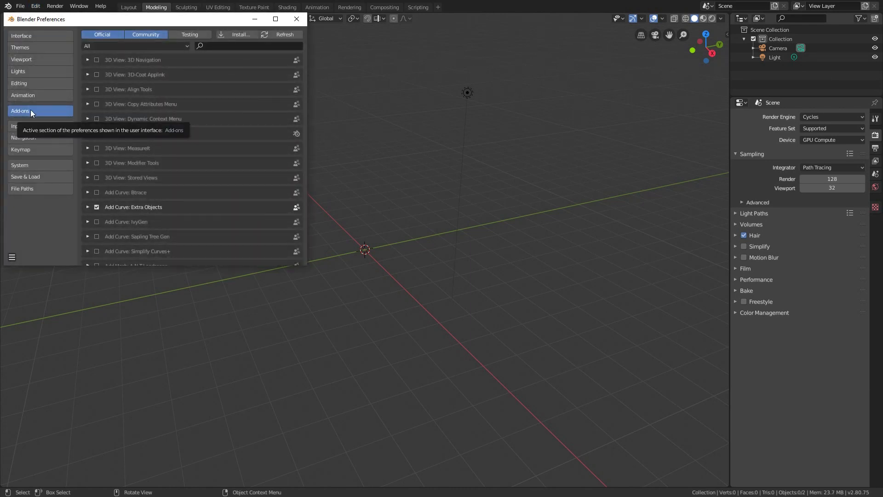
click(258, 47)
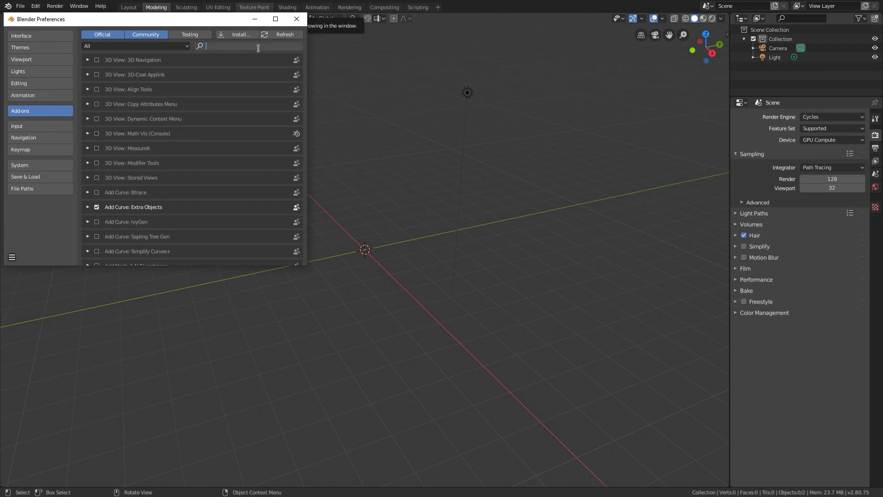
text(ld)
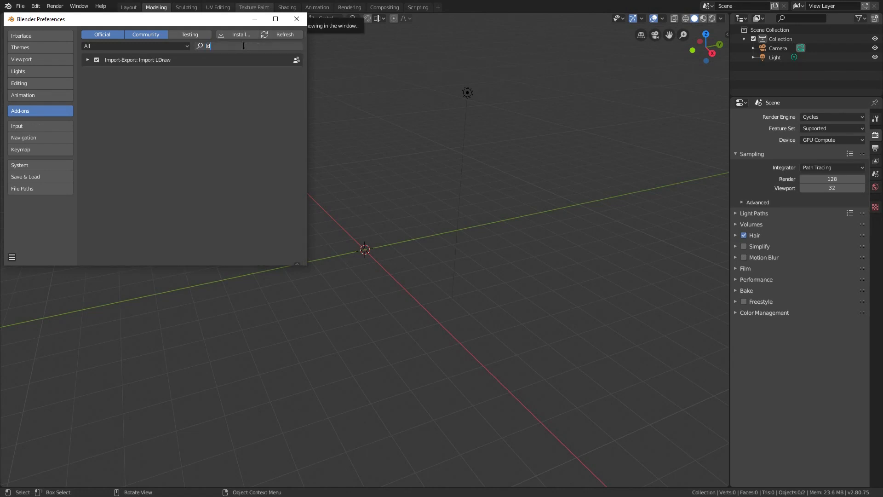
key(Return)
click(87, 59)
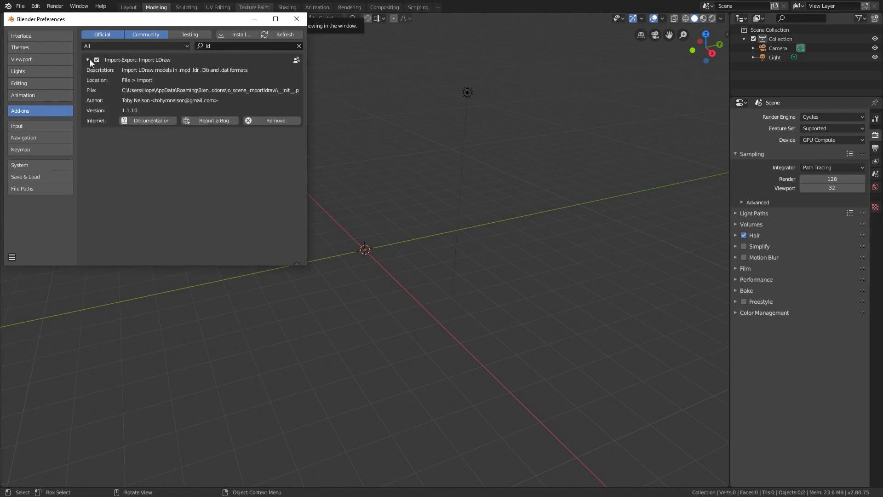
- Disable the Import LDraw add-on, remove it from Blender and close the preferences
click(97, 59)
click(256, 120)
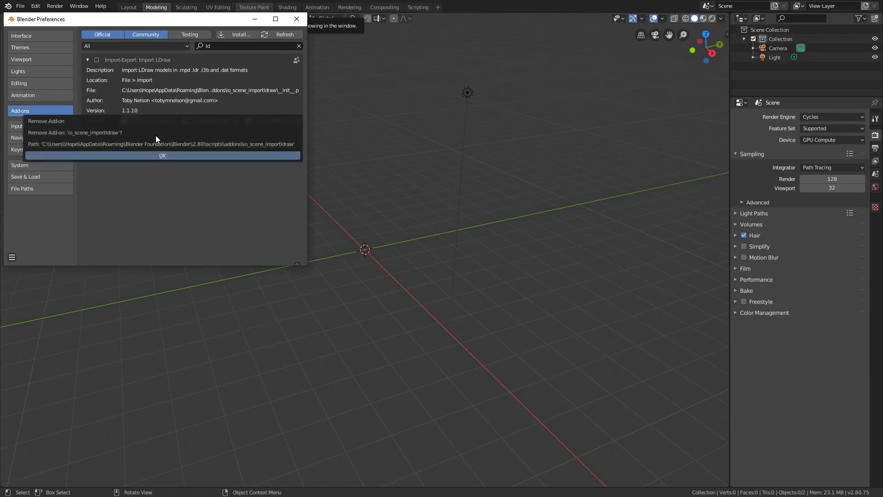
click(151, 155)
click(294, 19)
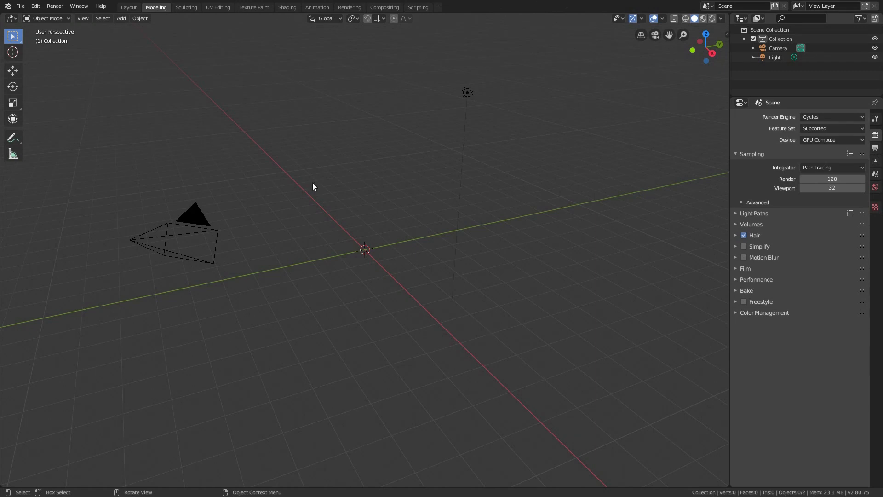
- Switch to LEGO Digital Designer and start a model export with the 2.80 here folder as destination
key(alt+Tab)
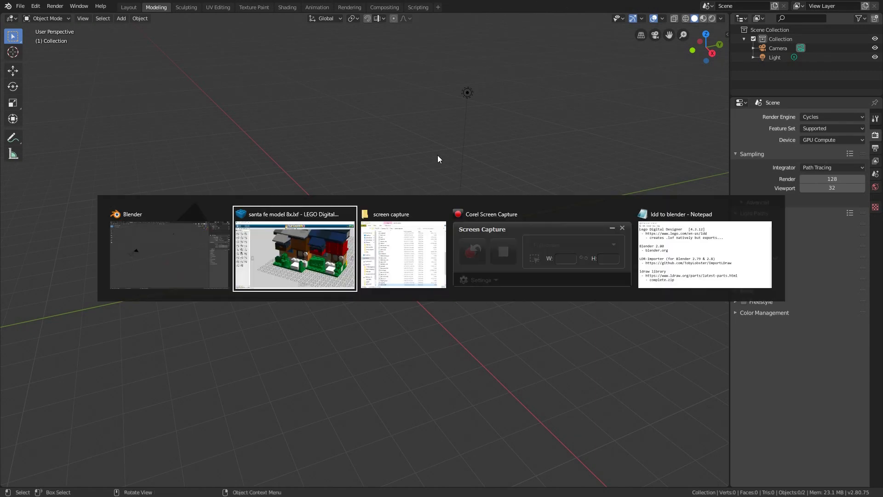
click(11, 19)
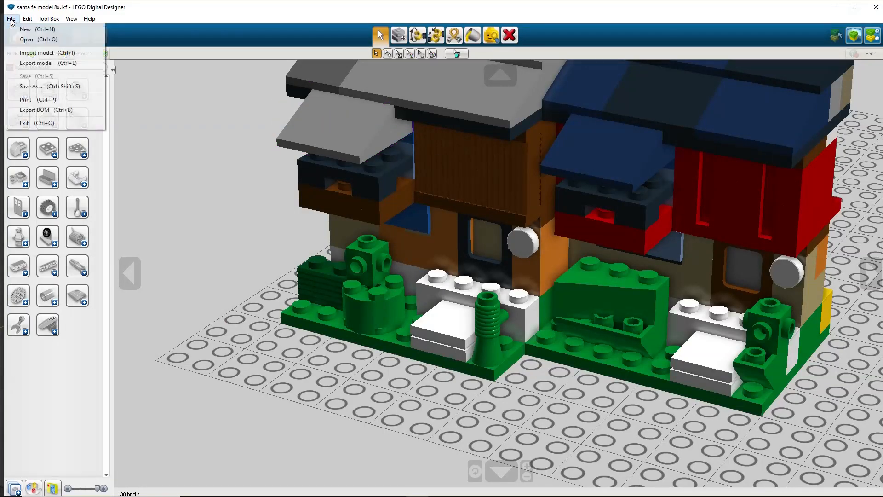
click(27, 64)
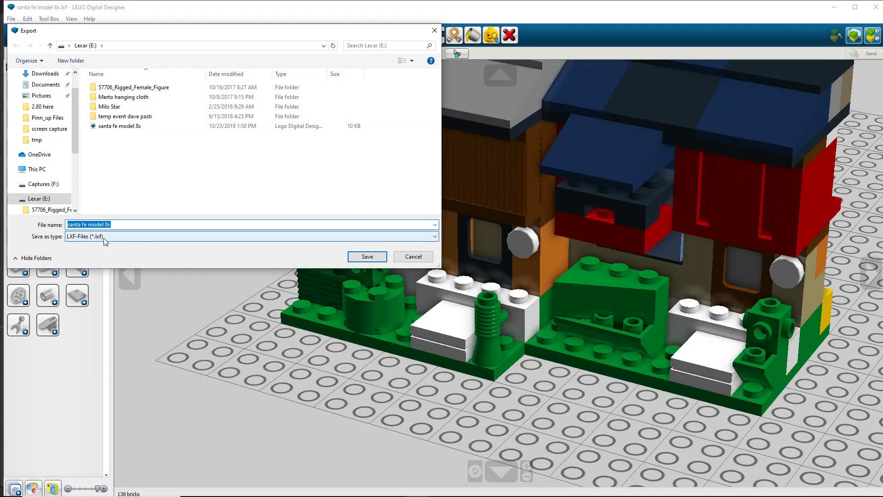
click(42, 107)
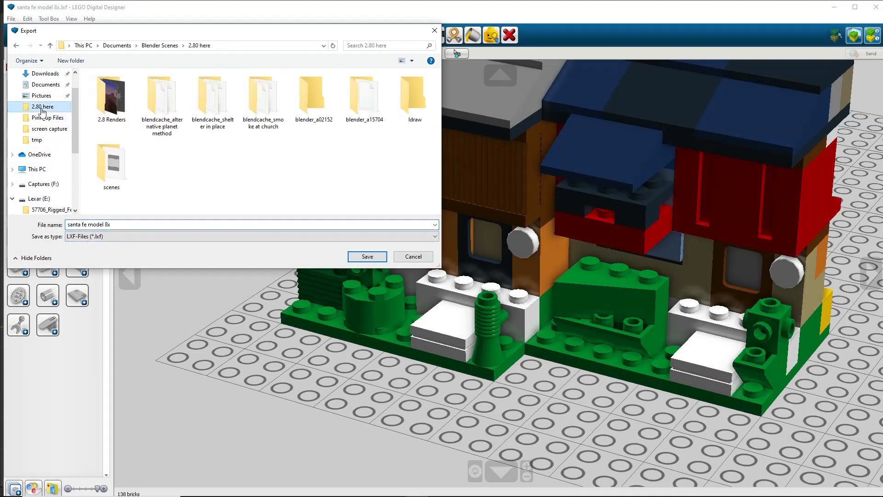
- Export the model in LDraw format as santa fe model 8x.ldr, replacing the existing file of that name
click(121, 240)
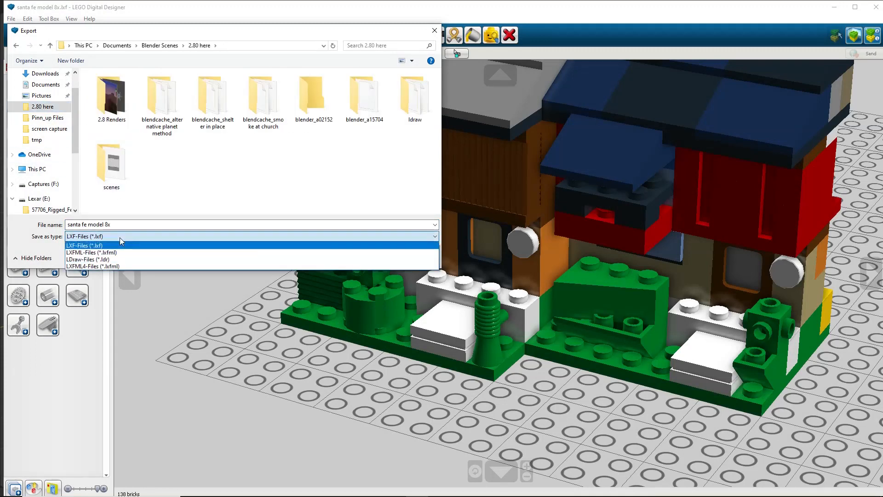
click(86, 260)
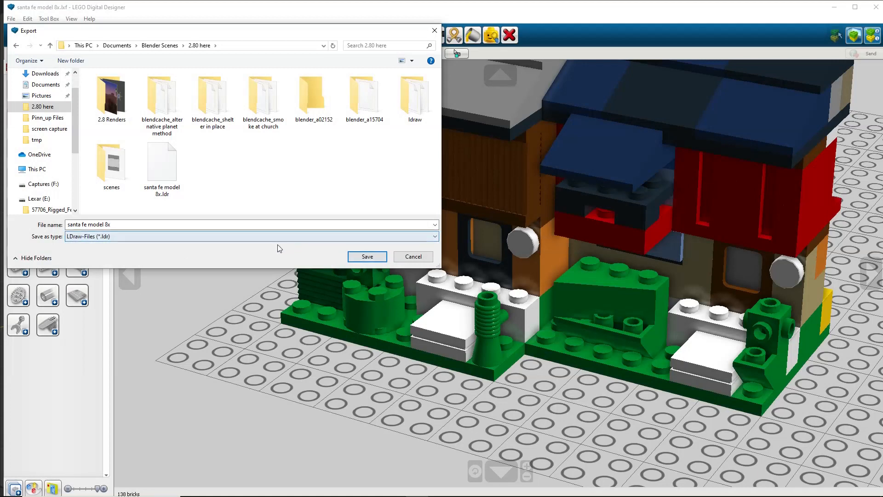
click(226, 235)
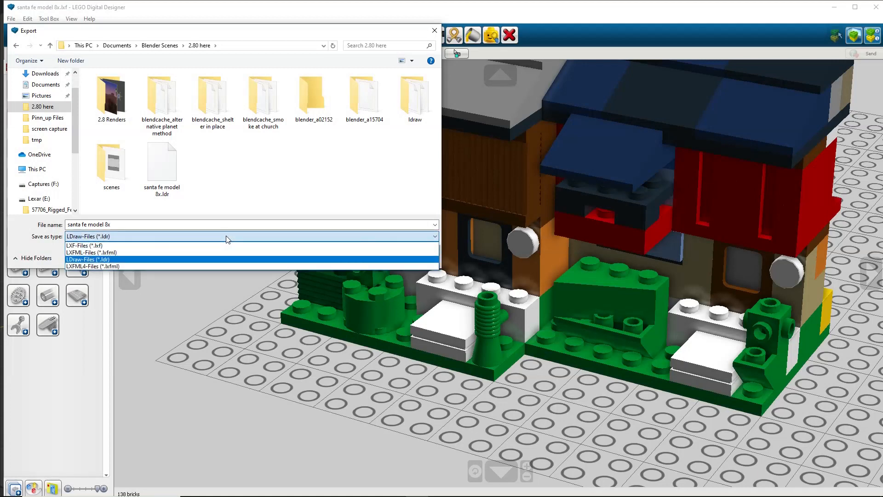
click(88, 261)
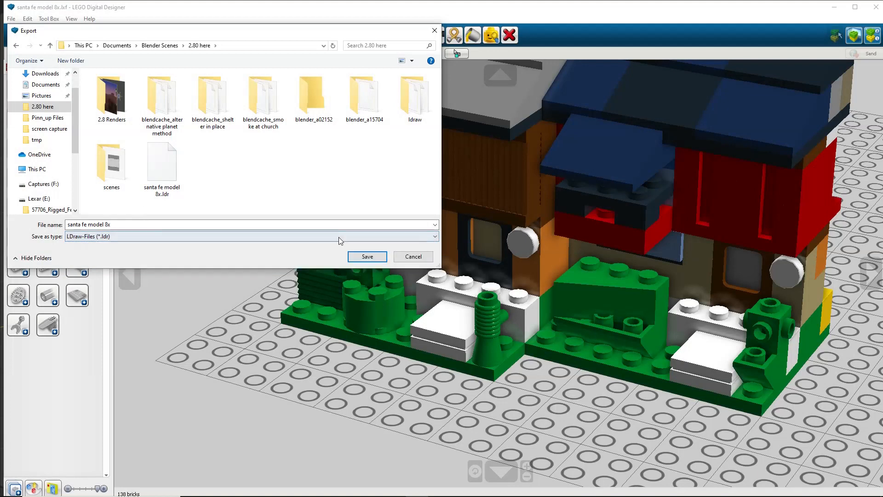
click(359, 257)
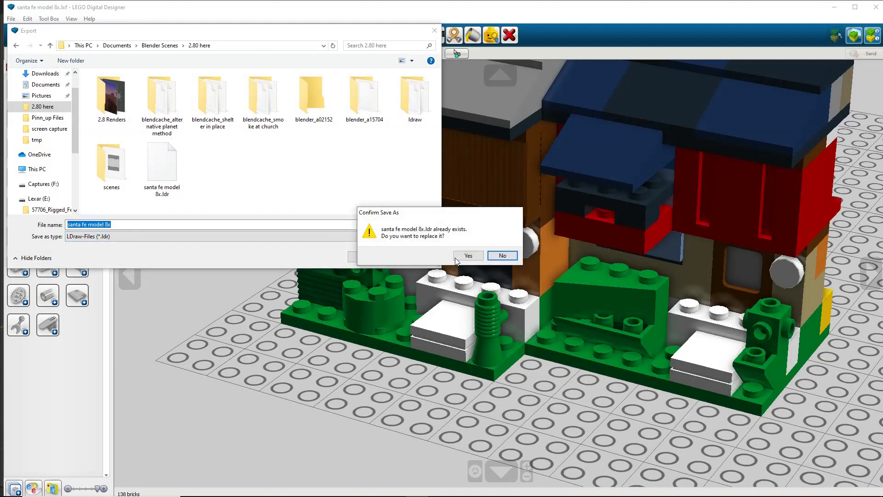
click(472, 259)
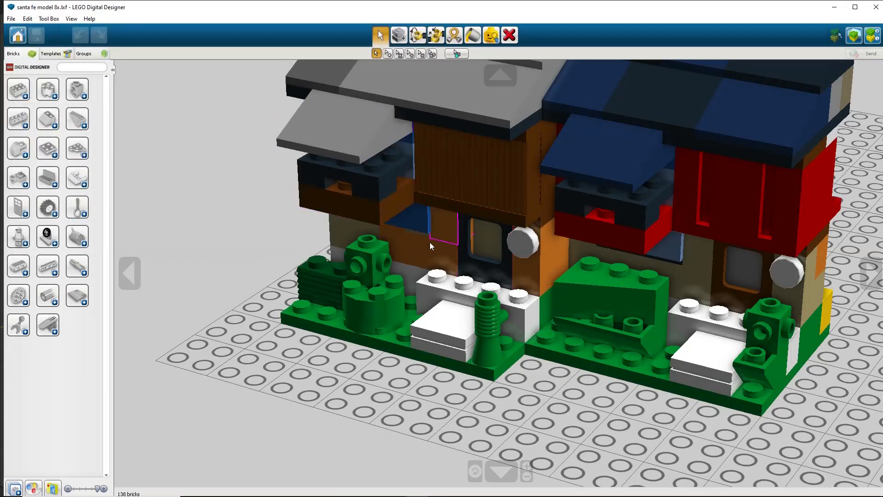
- View both townhouses straight from the front and minimize LEGO Digital Designer
scroll(360, 302, down, 3)
right_drag(504, 228, 469, 299)
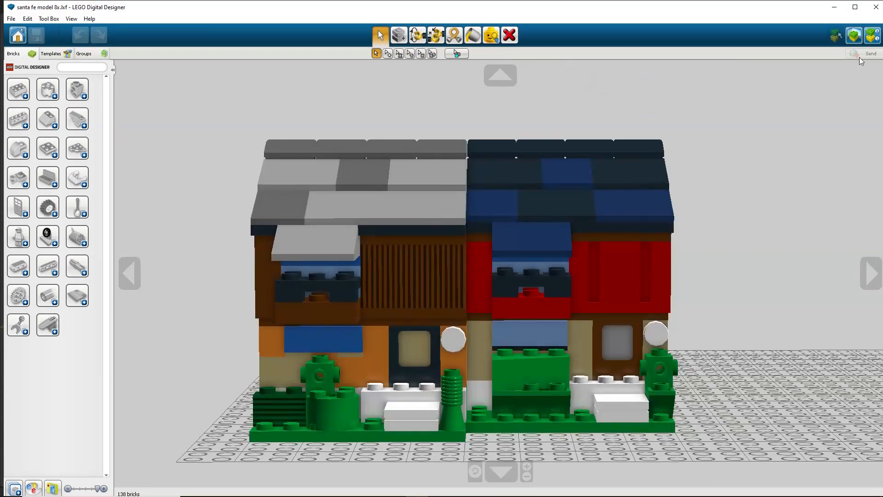
click(836, 7)
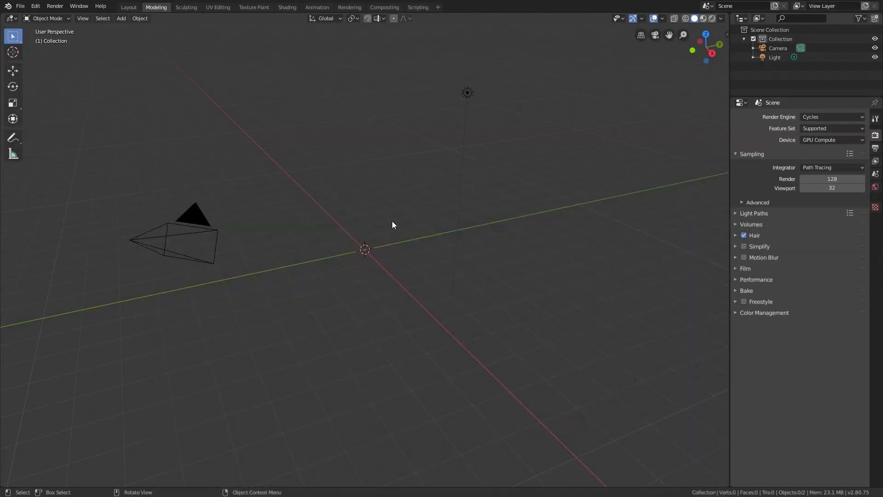
- Bring up the ldd to blender notes in Notepad, move their upper edge higher and highlight the LEGO Digital Designer version number
key(alt+Tab)
key(alt+Tab)
key(alt+Tab)
key(alt+Tab)
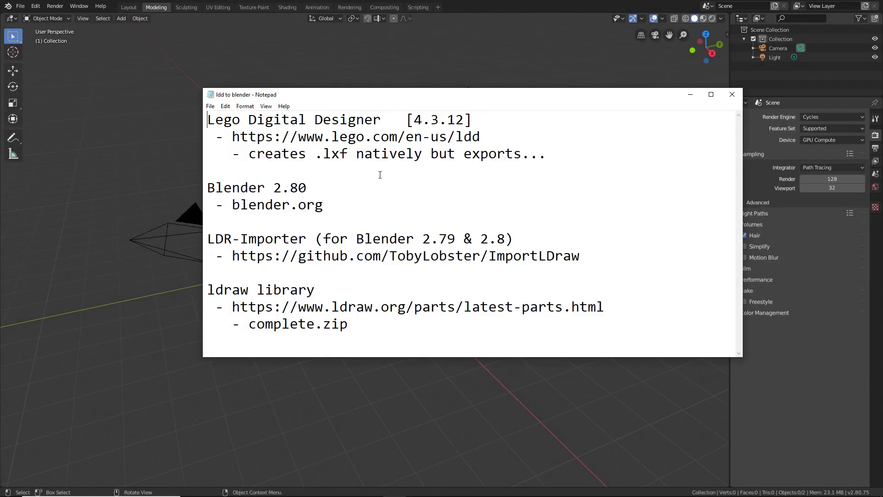
drag(420, 88, 419, 70)
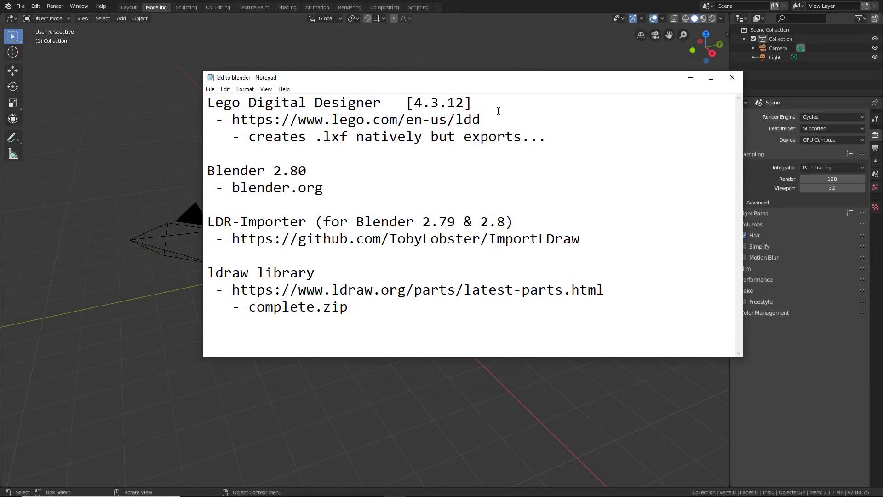
drag(467, 98, 400, 104)
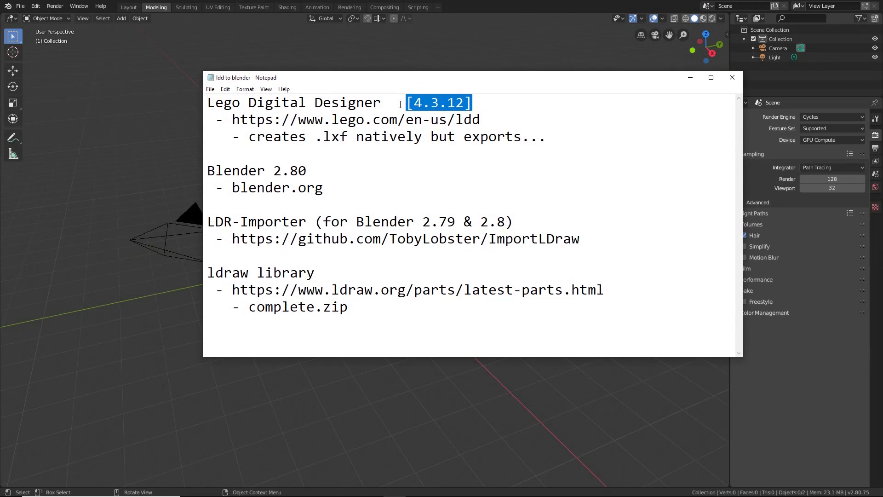
- Open the lego.com/en-us/ldd address from the notes in the browser and examine the LEGO Digital Designer downloads for Mac and Windows
drag(491, 120, 234, 119)
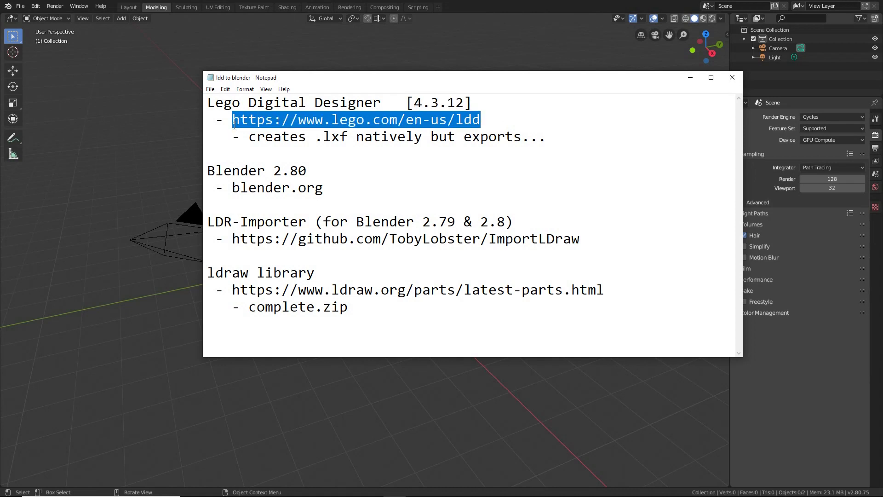
right_click(286, 41)
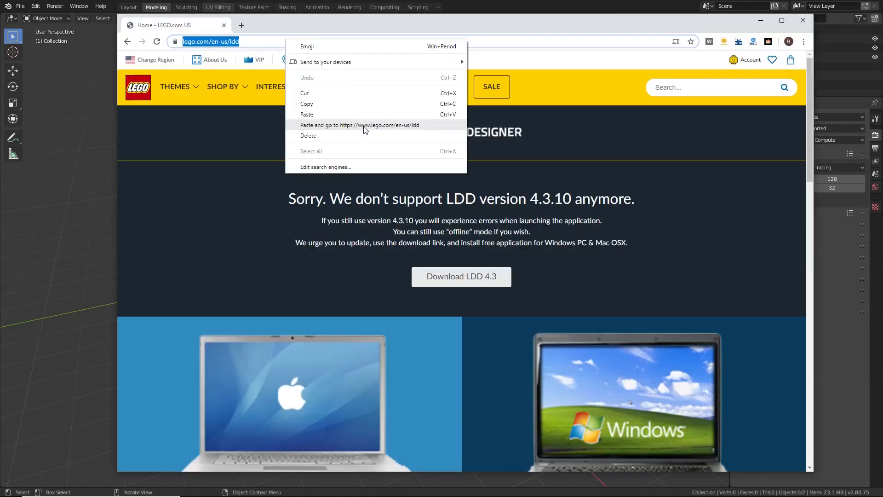
click(364, 126)
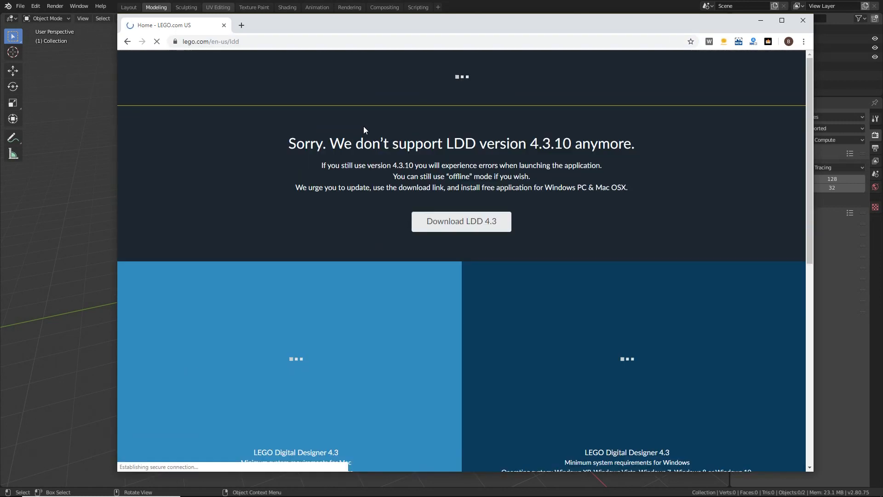
scroll(276, 258, down, 3)
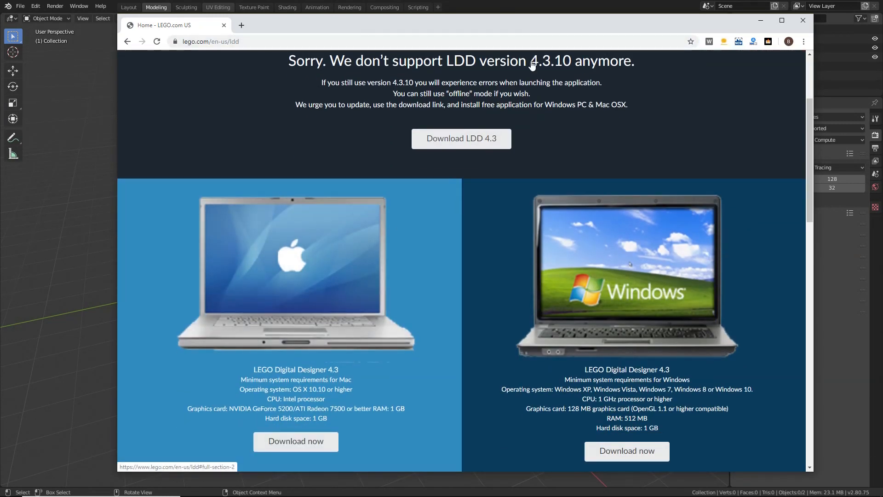
scroll(569, 62, down, 1)
scroll(506, 111, up, 1)
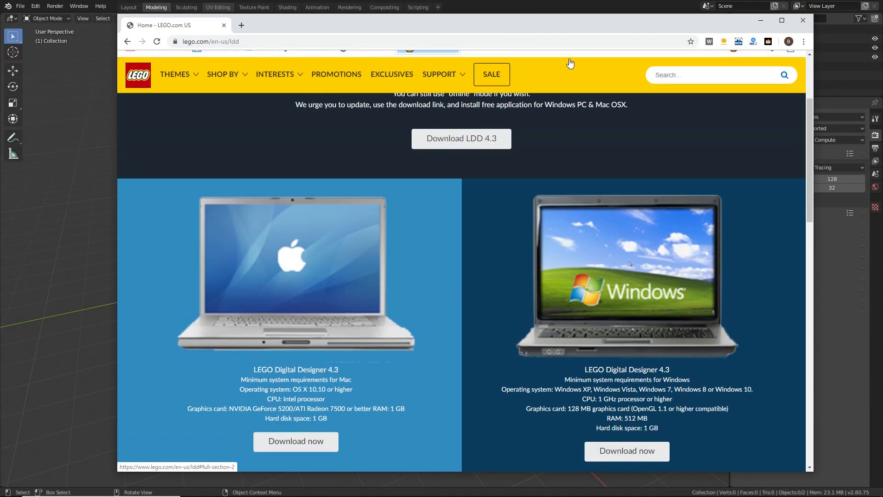
scroll(463, 146, up, 1)
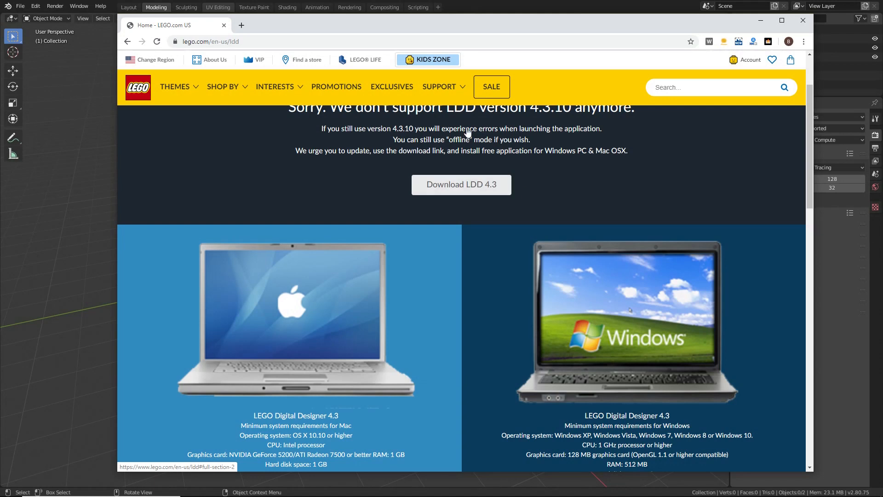
scroll(493, 185, up, 1)
scroll(493, 185, down, 4)
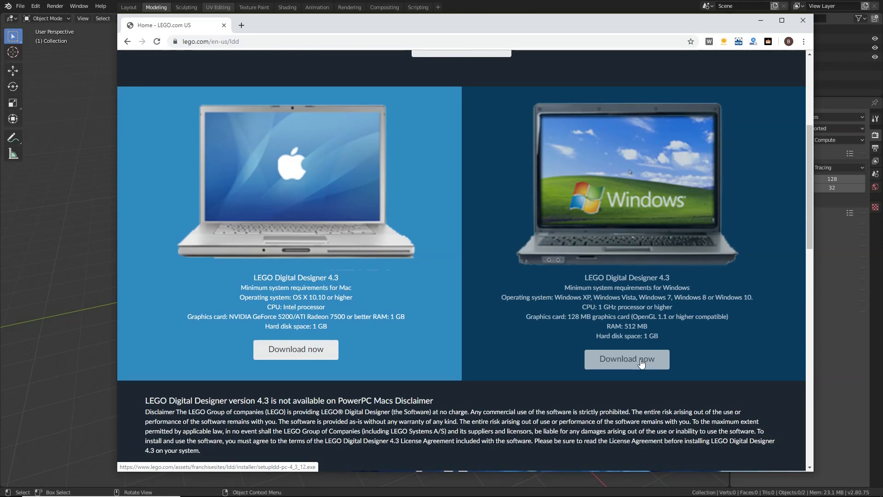
- Copy the blender.org address from the Notepad notes and open that site in the browser in place of the LEGO page
key(alt+Tab)
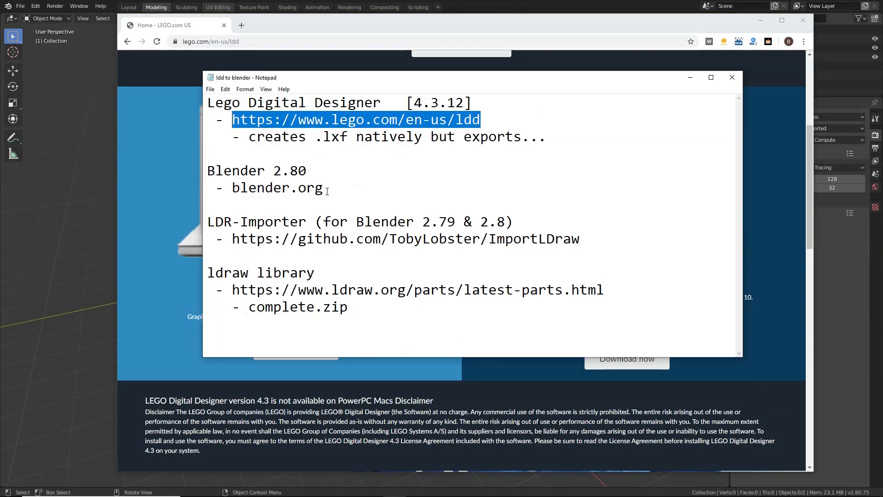
drag(327, 192, 232, 189)
right_click(241, 189)
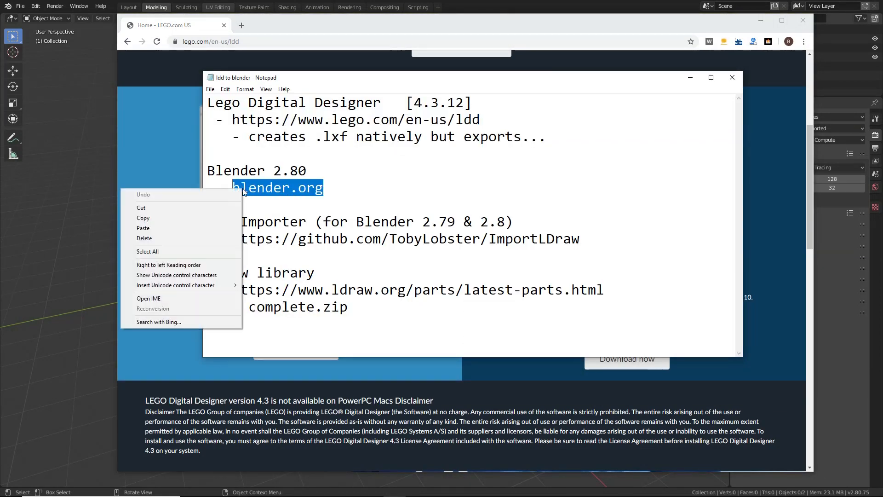
click(192, 218)
click(256, 42)
right_click(257, 43)
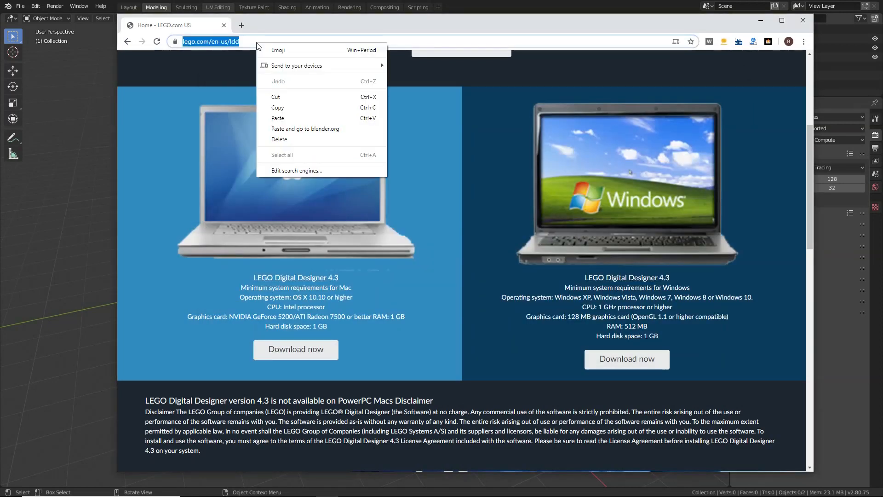
click(279, 139)
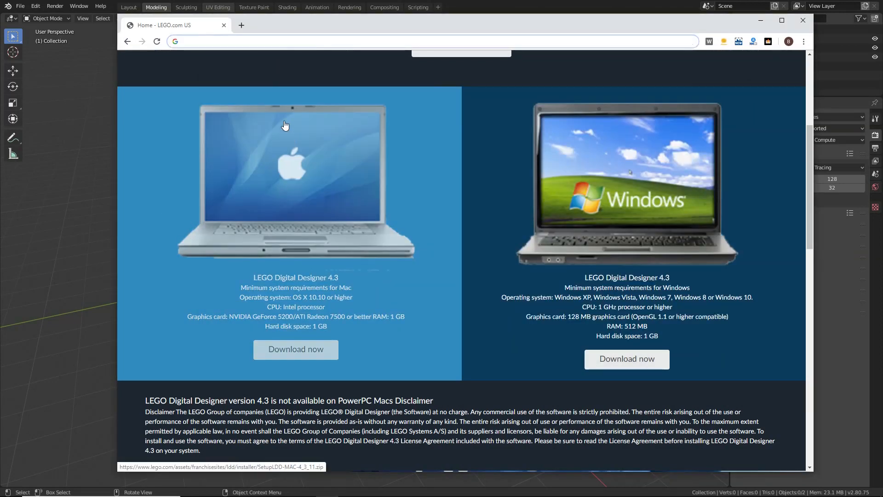
right_click(272, 46)
click(304, 127)
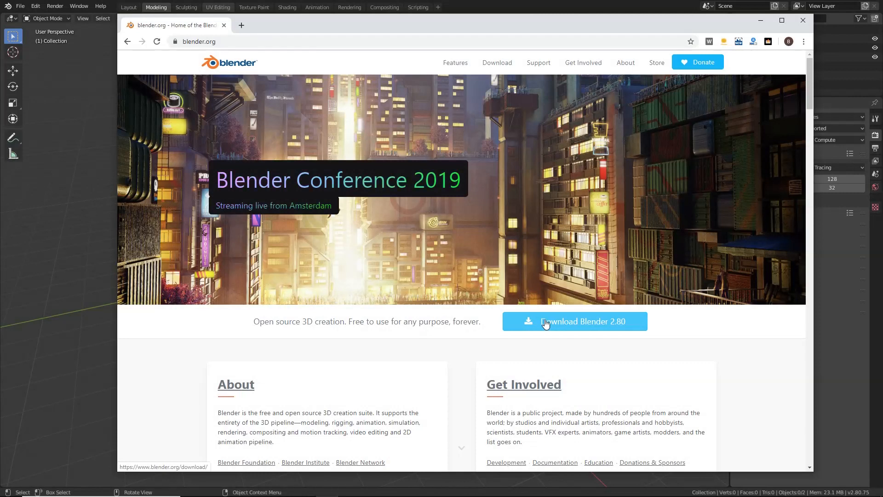
- Find the Blender 2.79 release folder through the download page's previous versions and highlight its list of 2.79 files
click(505, 66)
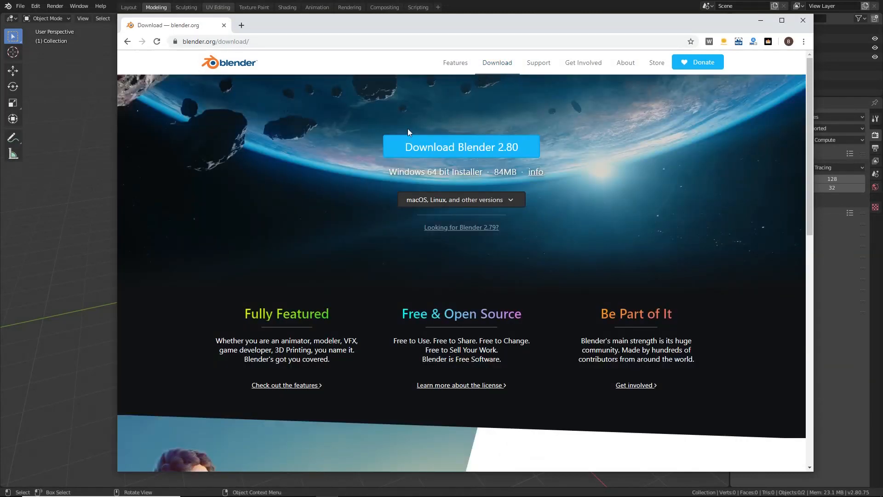
click(484, 230)
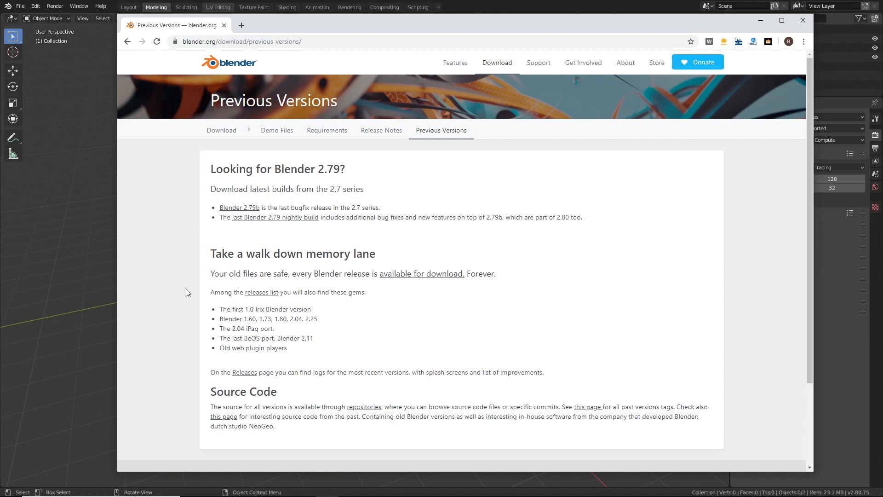
click(259, 294)
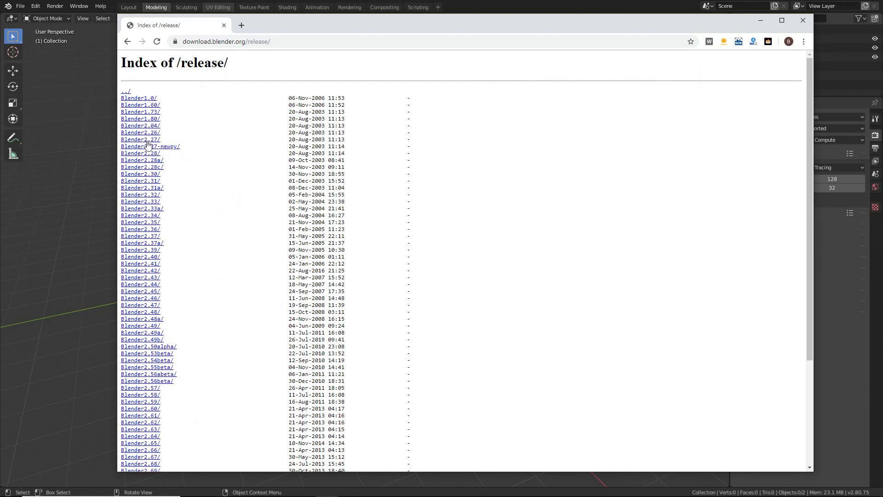
scroll(141, 225, down, 3)
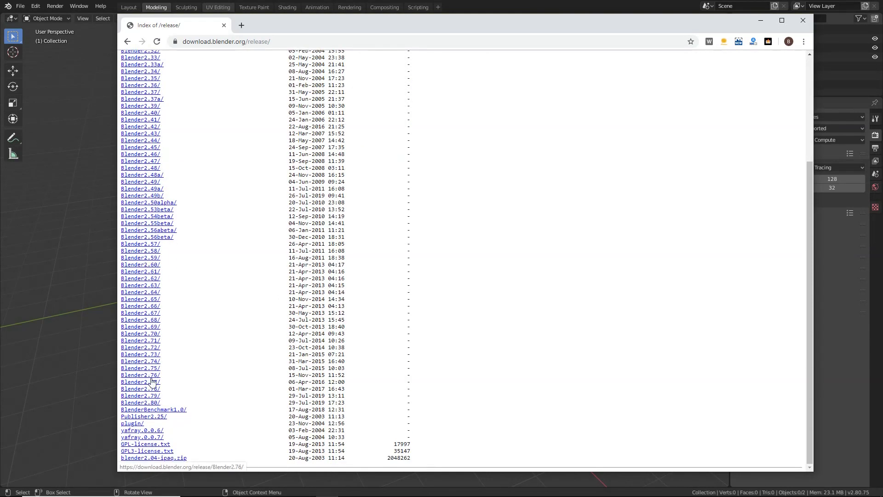
click(150, 396)
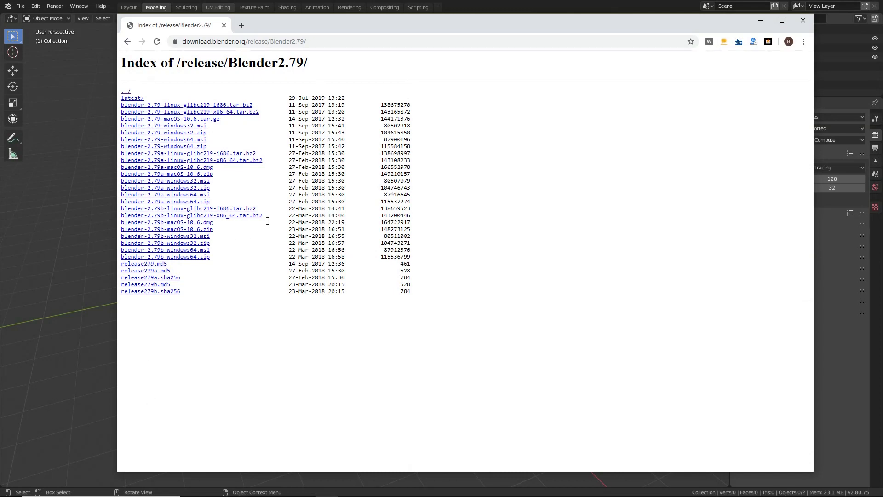
drag(268, 221, 156, 106)
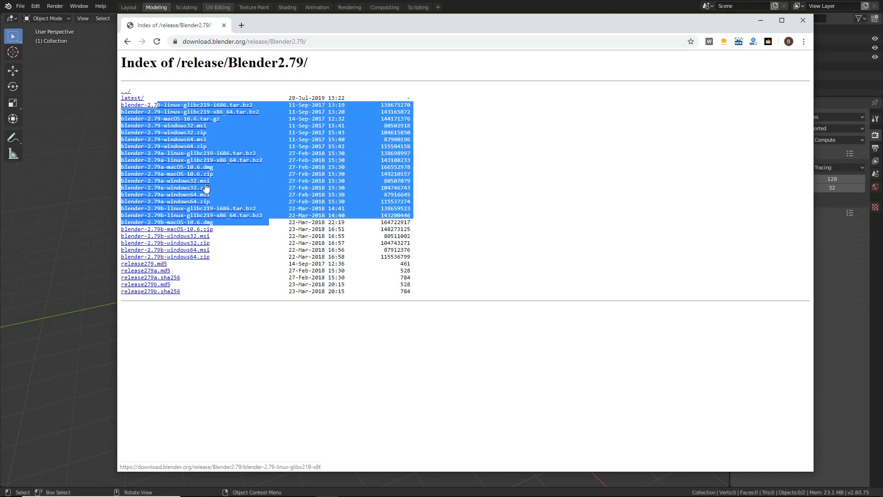
- Return to the Blender 2.80 download page and bring the Blender window to the front
click(128, 41)
click(127, 41)
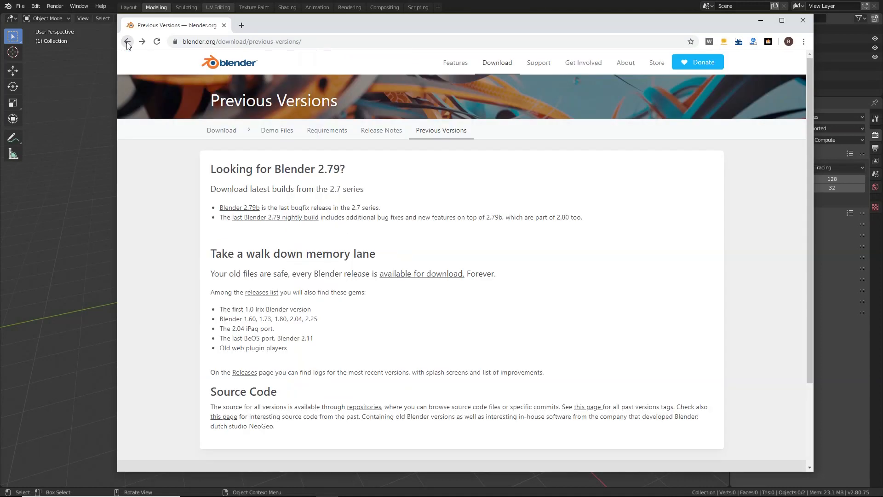
click(128, 41)
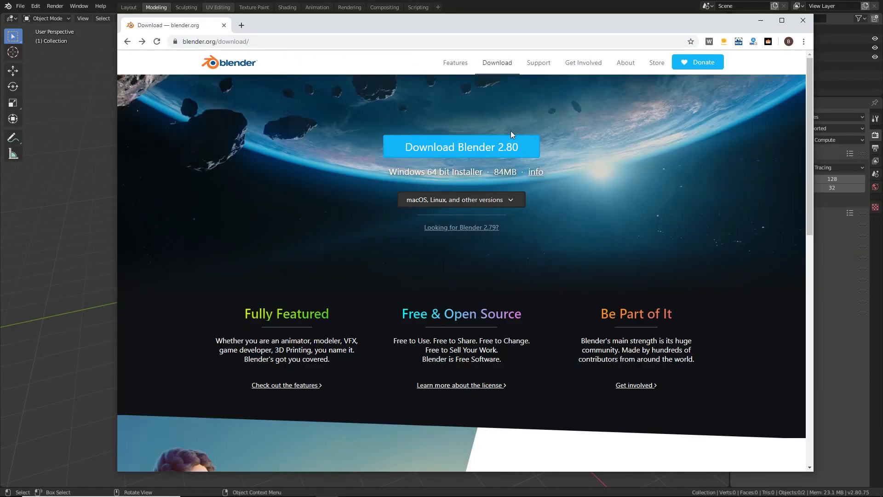
click(562, 4)
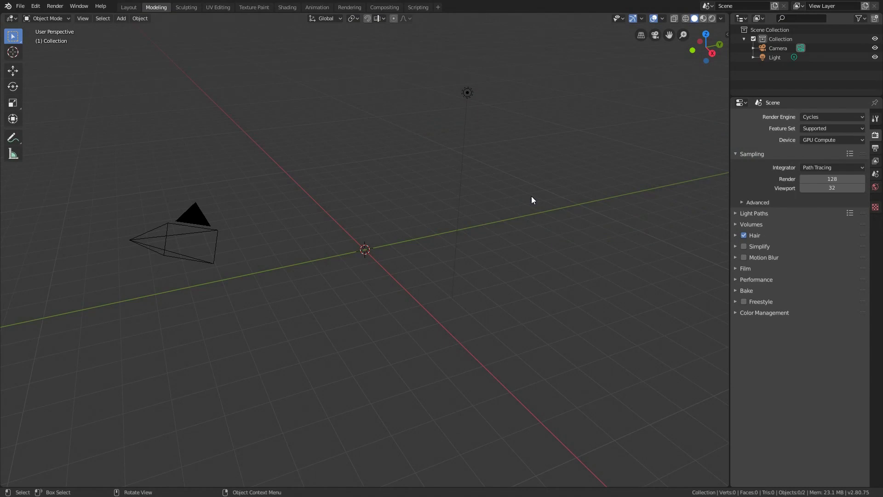
- Copy the ImportLDraw GitHub address from the Notepad notes and open it in the browser
key(alt+Tab)
key(alt+Tab)
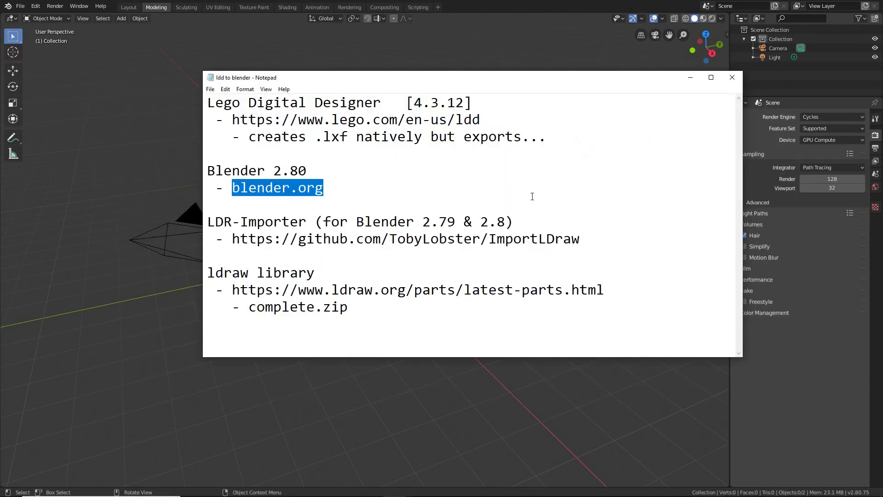
drag(581, 238, 232, 242)
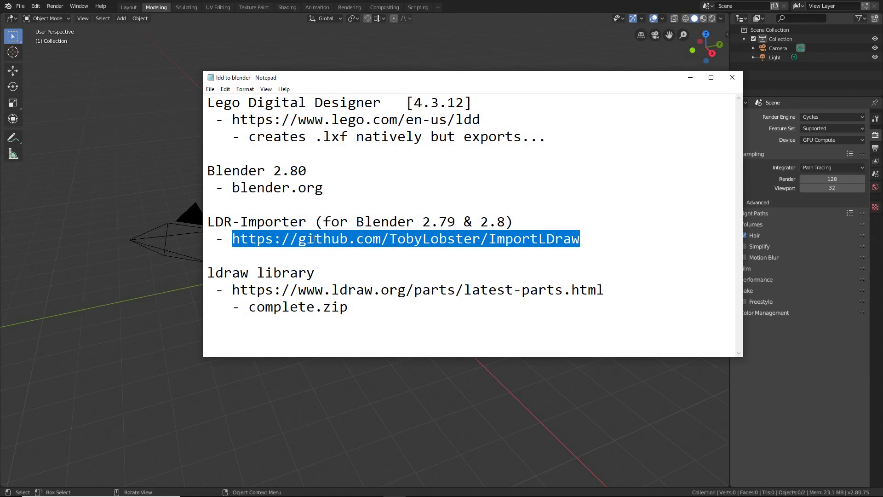
right_click(313, 239)
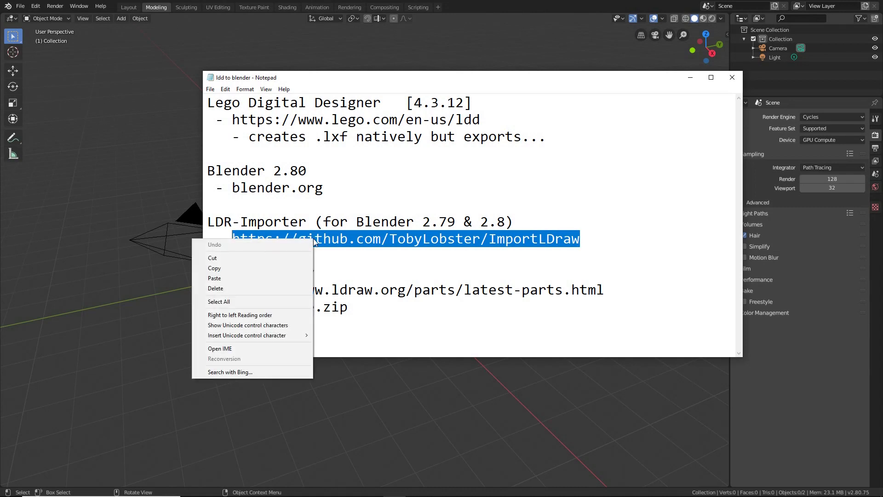
click(229, 269)
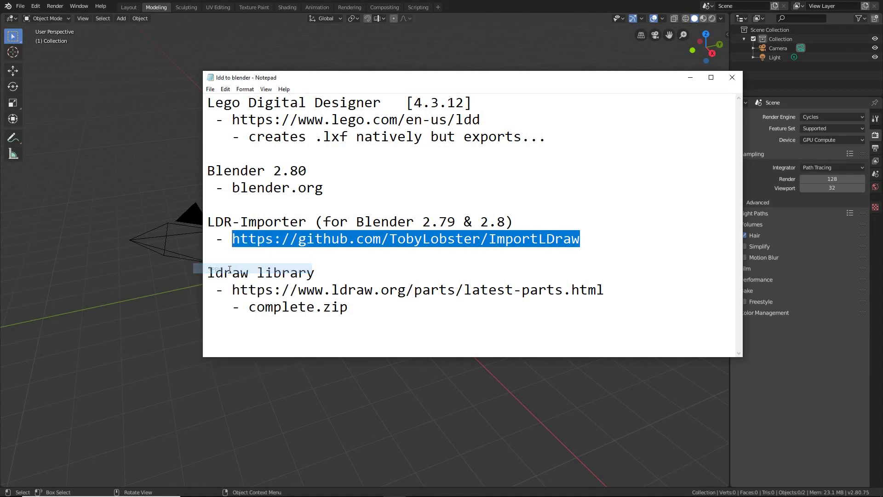
key(alt+Tab)
key(alt+Tab)
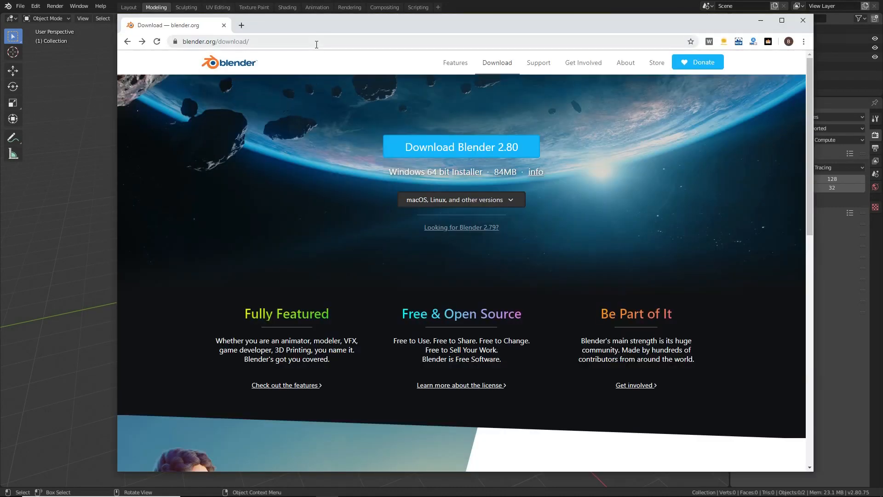
right_click(316, 44)
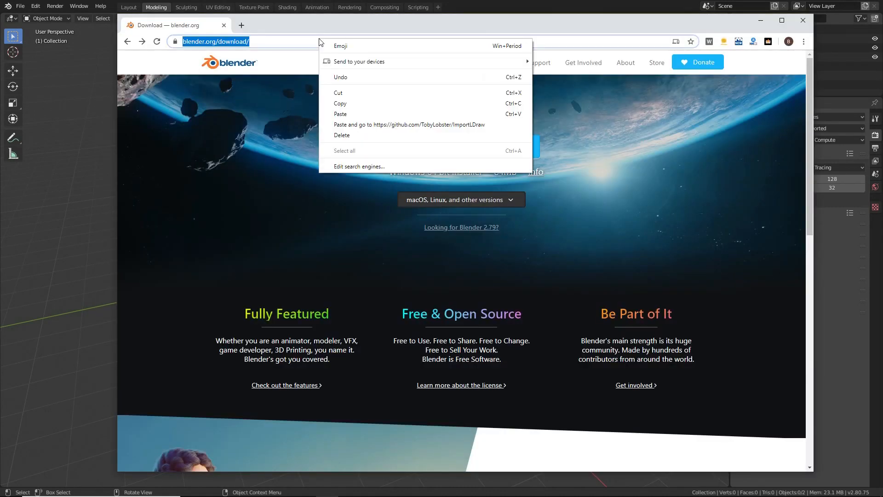
click(355, 124)
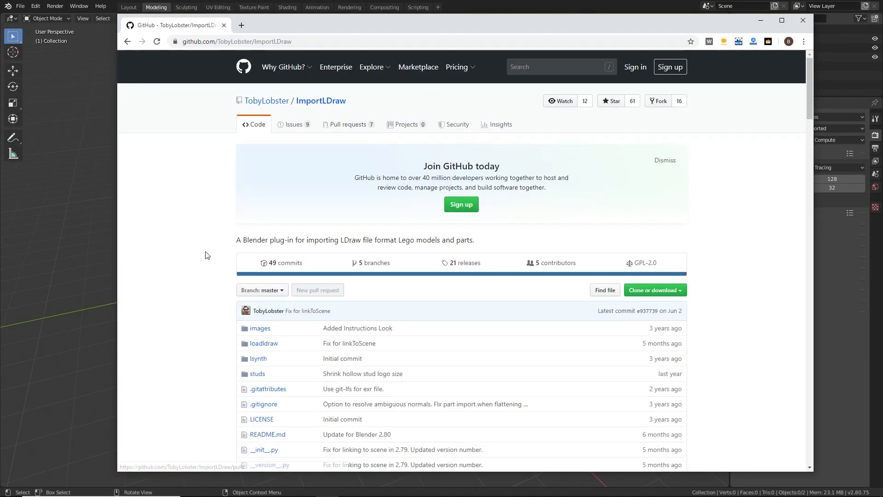
- Examine the ImportLDraw repository's file list and highlight the README.md entry mentioning the update for Blender 2.80
scroll(207, 253, down, 2)
drag(648, 355, 706, 357)
click(707, 357)
scroll(706, 357, down, 1)
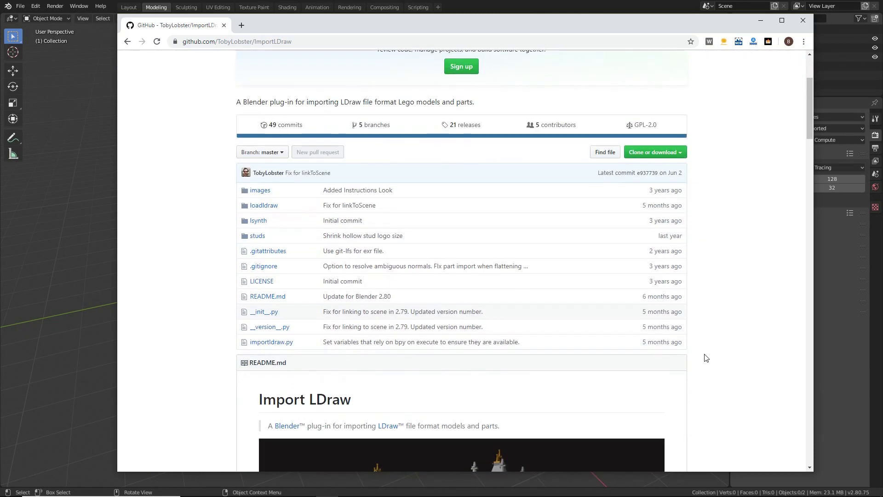
drag(405, 297, 243, 299)
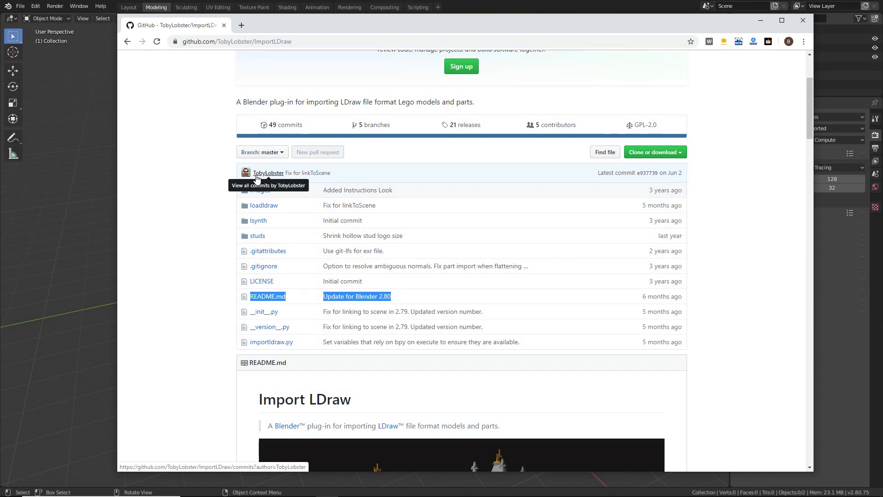
click(190, 240)
- Go to the README's Installation and usage section and open the Releases page it links to
scroll(191, 241, down, 5)
scroll(191, 242, down, 4)
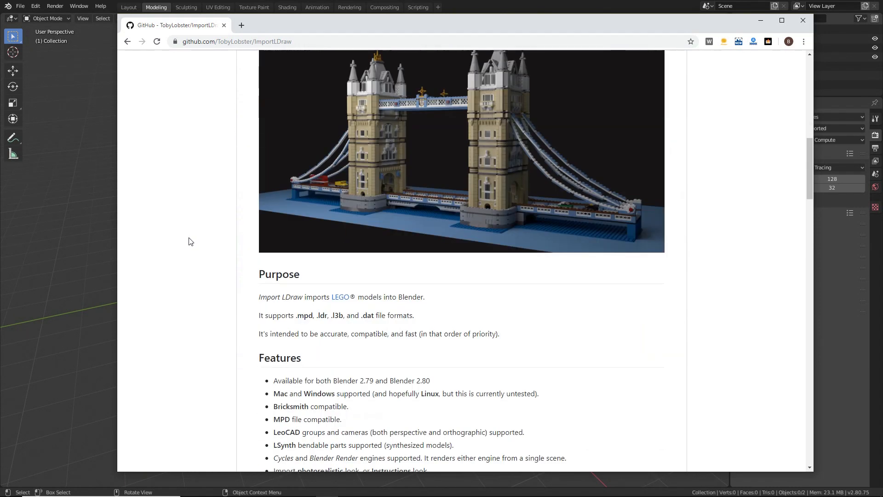
scroll(191, 241, down, 8)
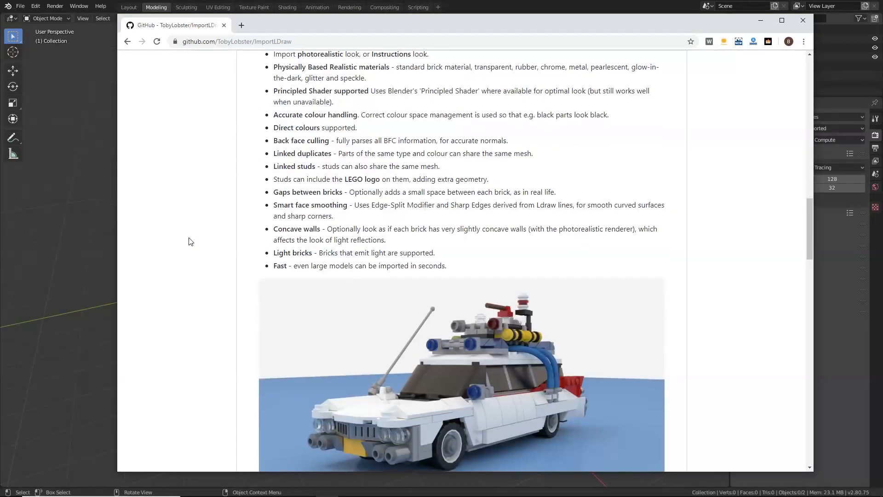
scroll(189, 241, down, 7)
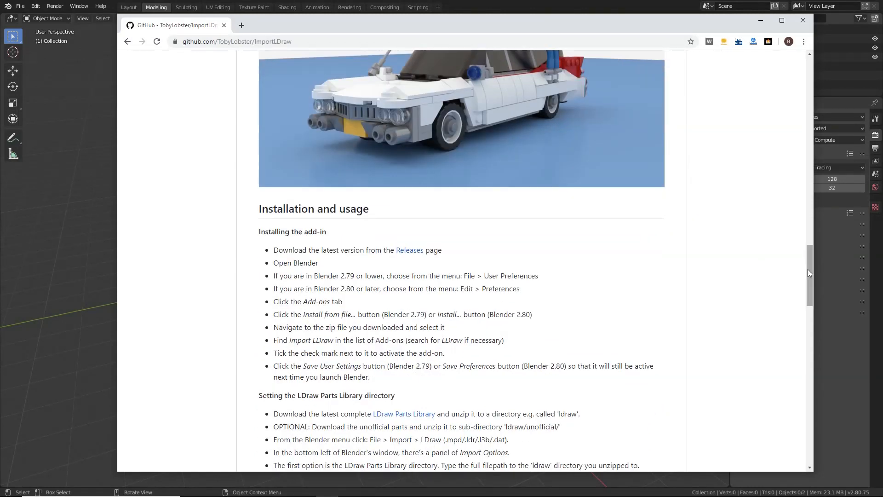
drag(808, 271, 809, 276)
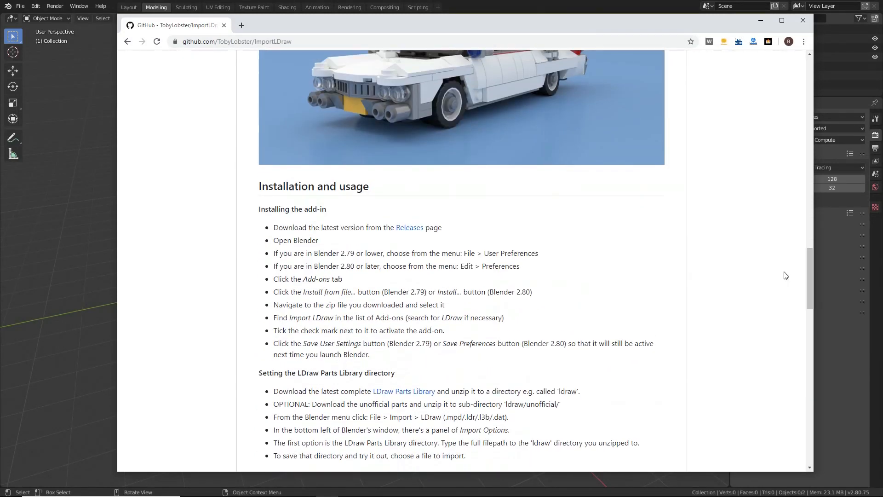
click(410, 228)
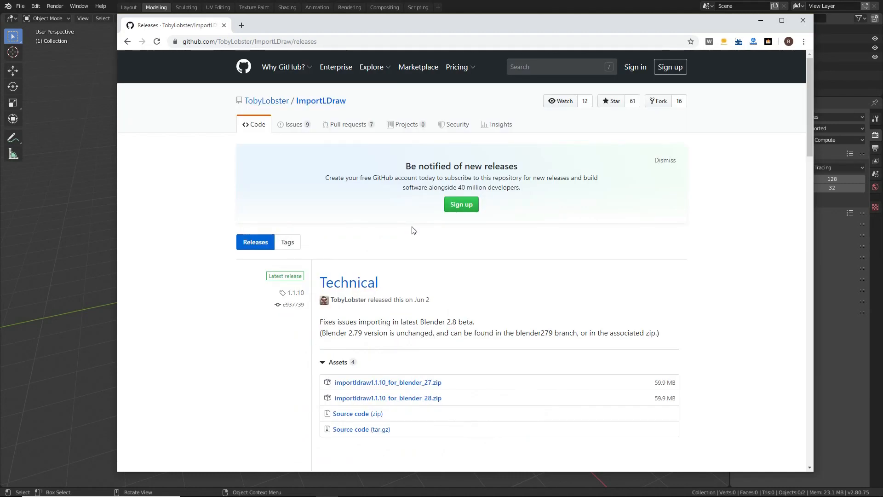
- Examine the ImportLDraw release list, highlighting the Ninjago, Pirates and Technical release names, and locate the zip for Blender 2.8
scroll(189, 213, down, 15)
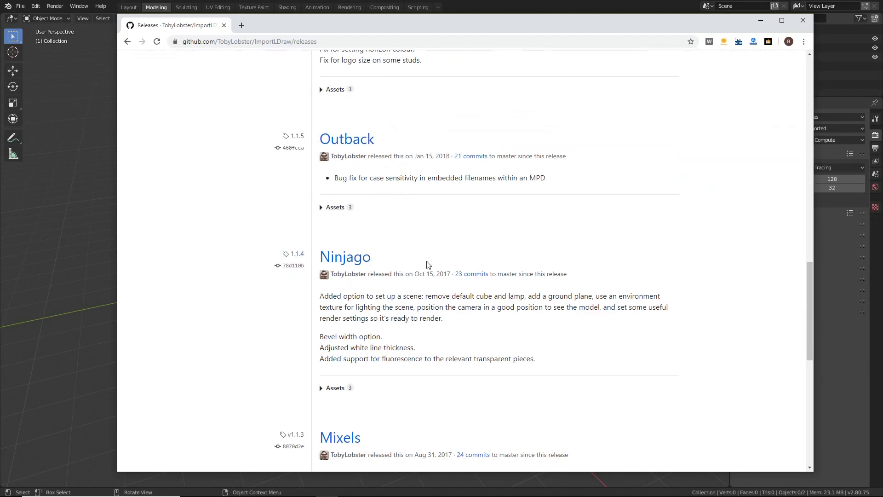
drag(427, 265, 235, 262)
scroll(219, 262, up, 4)
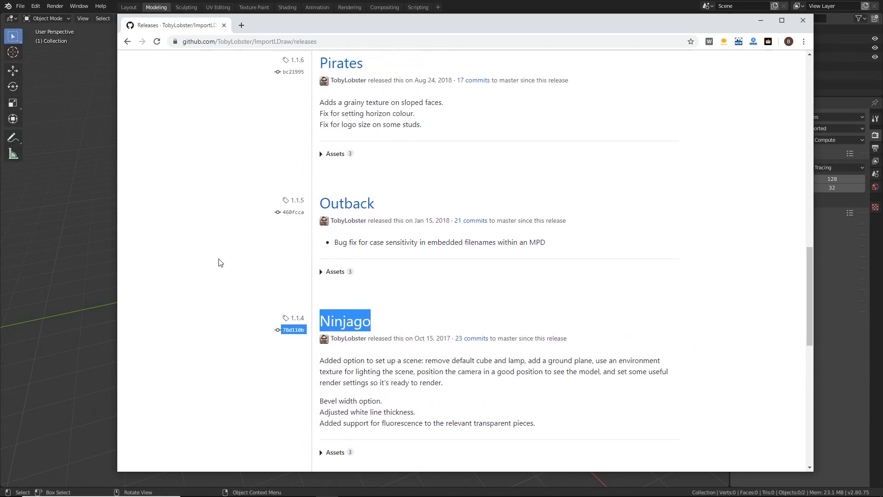
drag(389, 189, 260, 191)
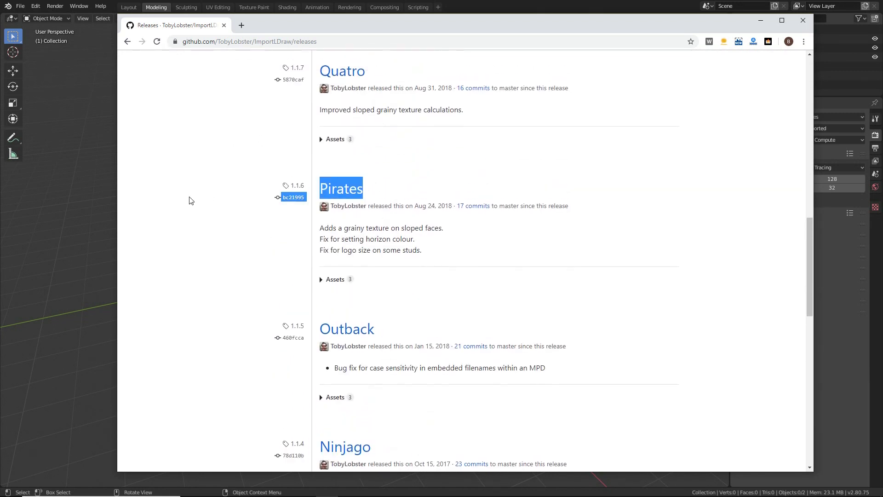
scroll(369, 203, up, 5)
drag(368, 230, 181, 217)
scroll(242, 201, up, 10)
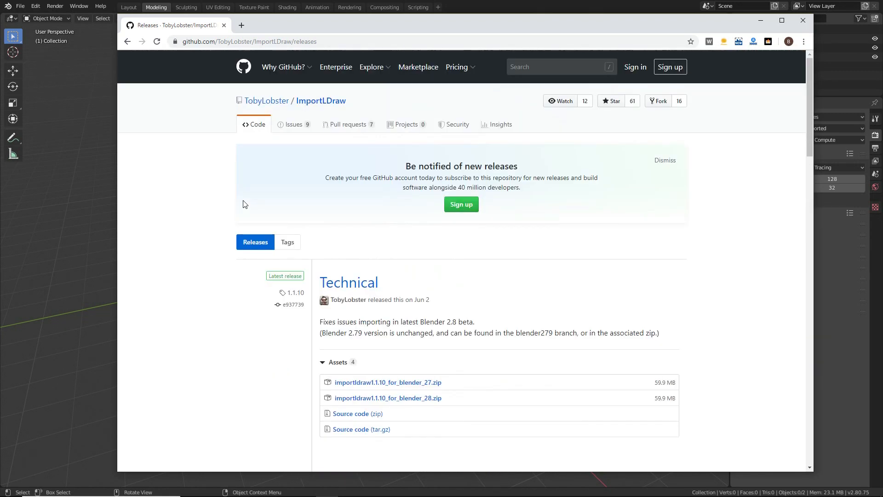
drag(390, 282, 313, 296)
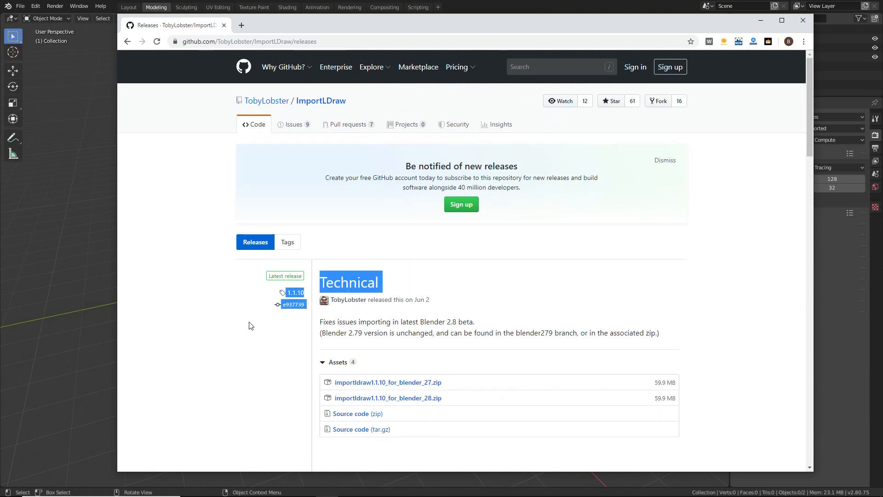
scroll(226, 340, down, 1)
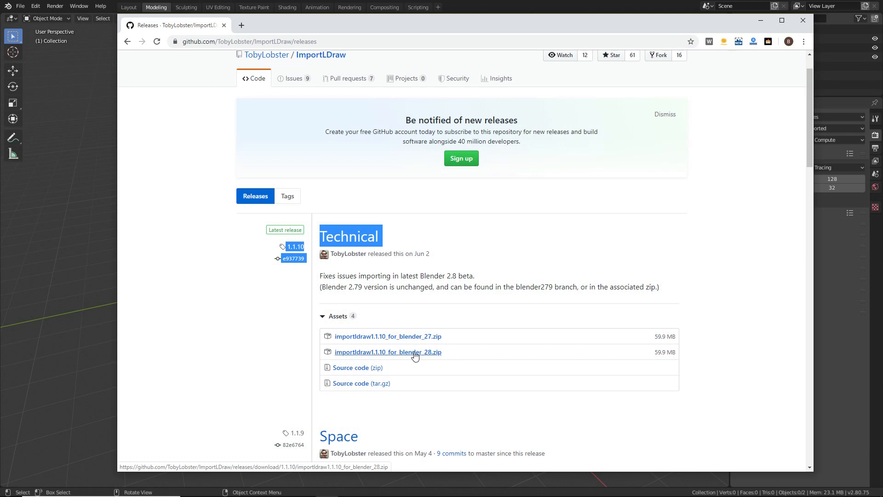
- Switch to Blender, open the add-on preferences and clear the add-on search filter
click(328, 4)
click(32, 8)
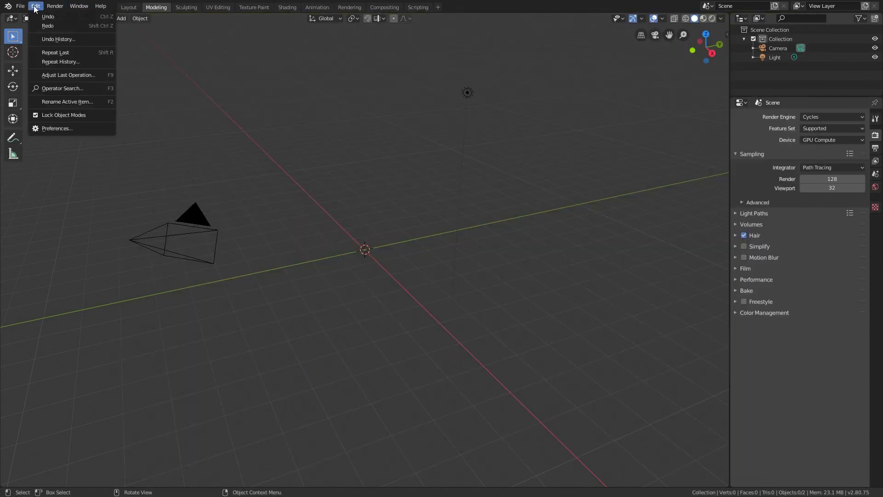
click(56, 129)
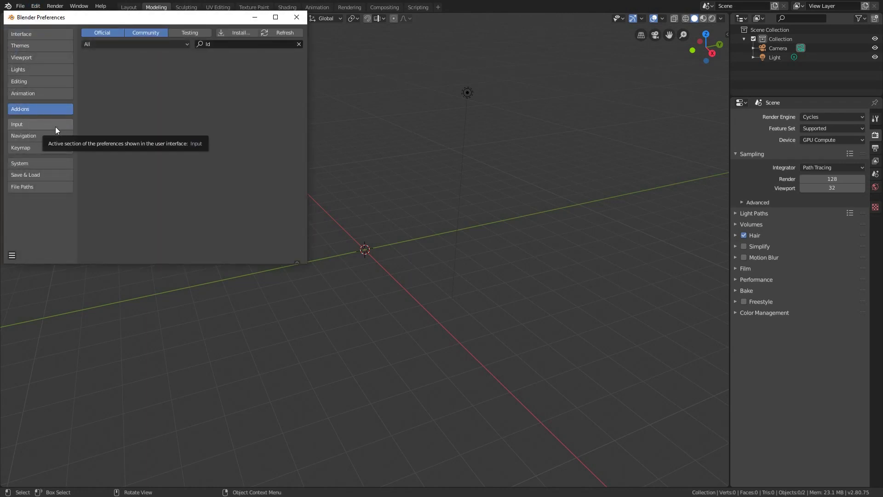
click(299, 44)
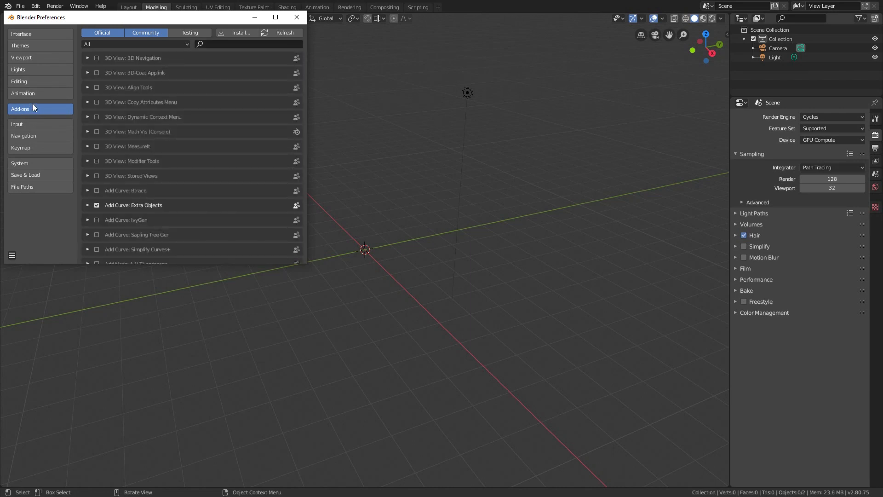
- Install the add-on from importldraw1.1.10_for_blender_28.zip in the 2.80 here folder under Blender Scenes
click(236, 32)
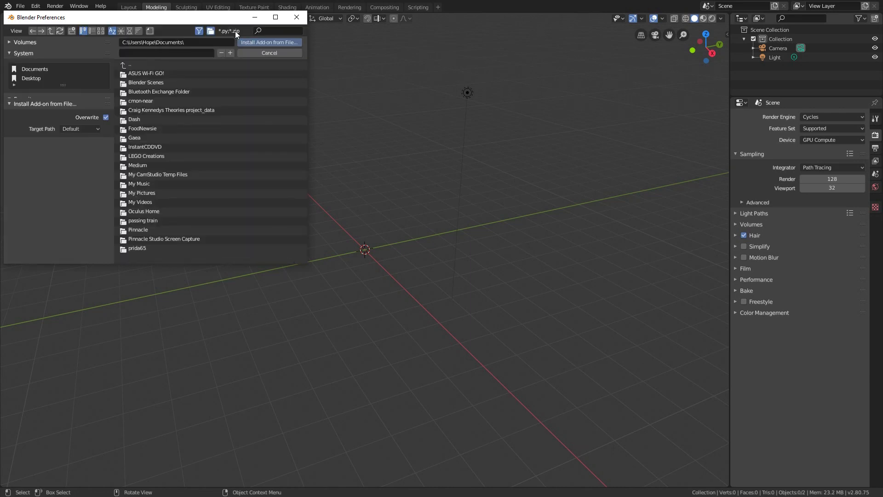
click(126, 84)
click(124, 75)
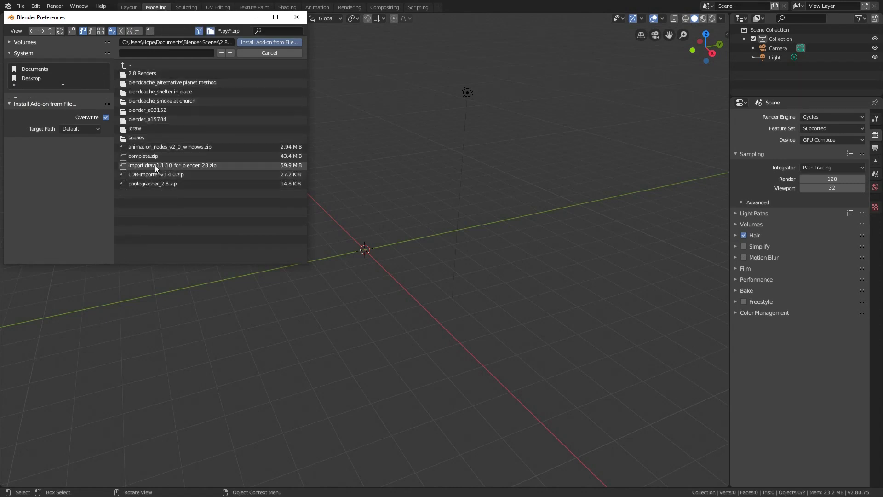
click(130, 165)
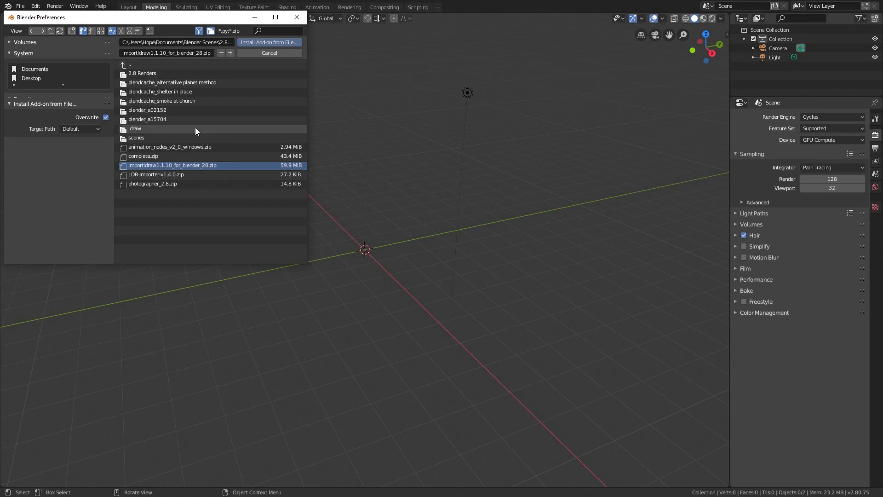
click(250, 43)
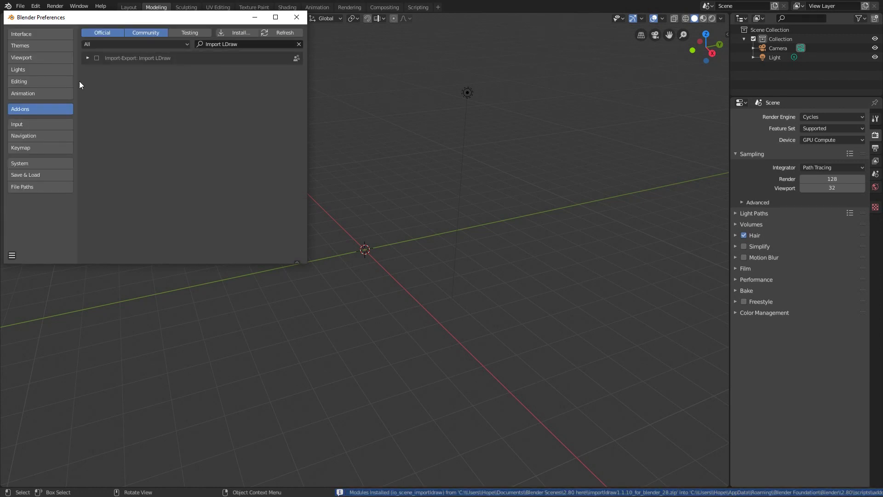
- Expand the Import LDraw add-on's details, enable the add-on and close the preferences
click(87, 58)
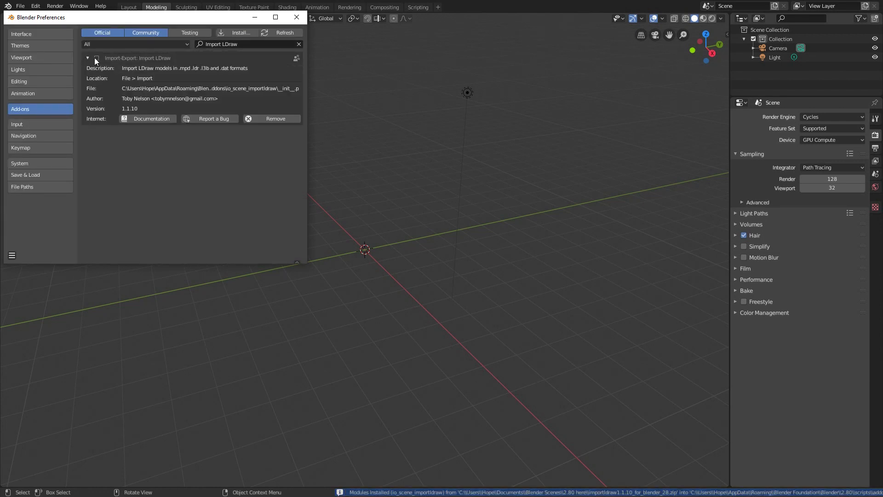
click(95, 58)
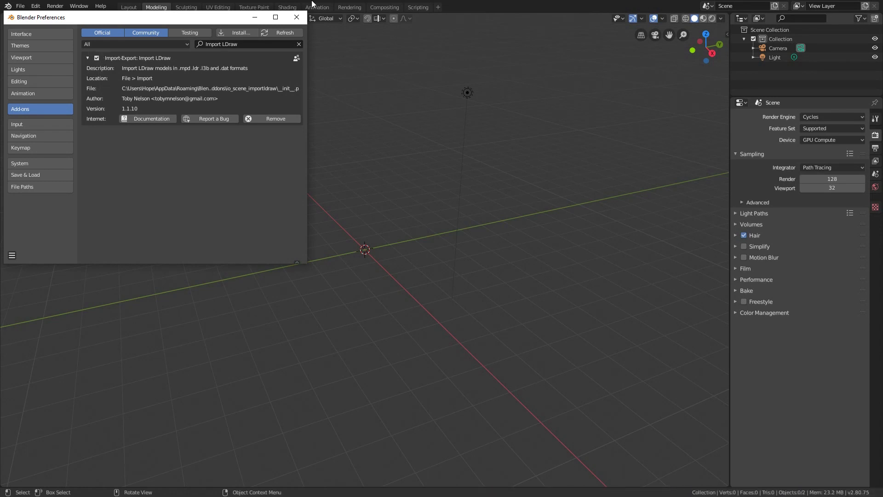
click(296, 17)
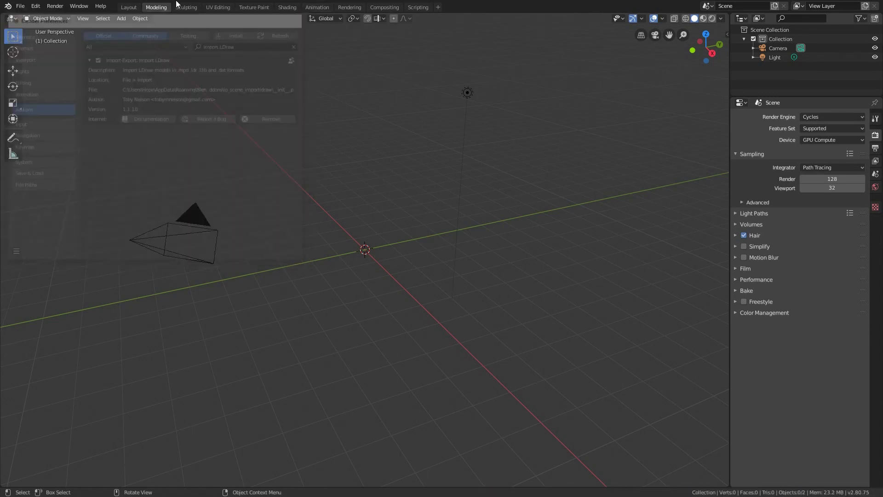
- Save the current Blender setup as the startup file
click(19, 6)
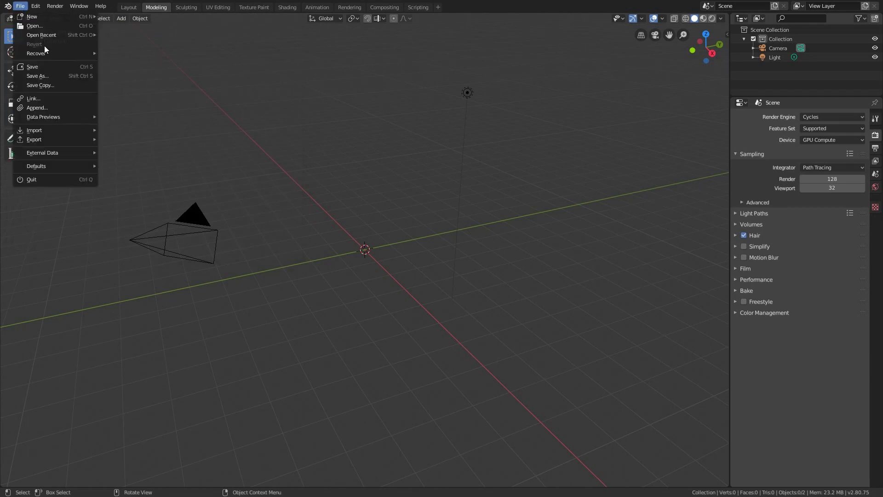
mouse_move(72, 166)
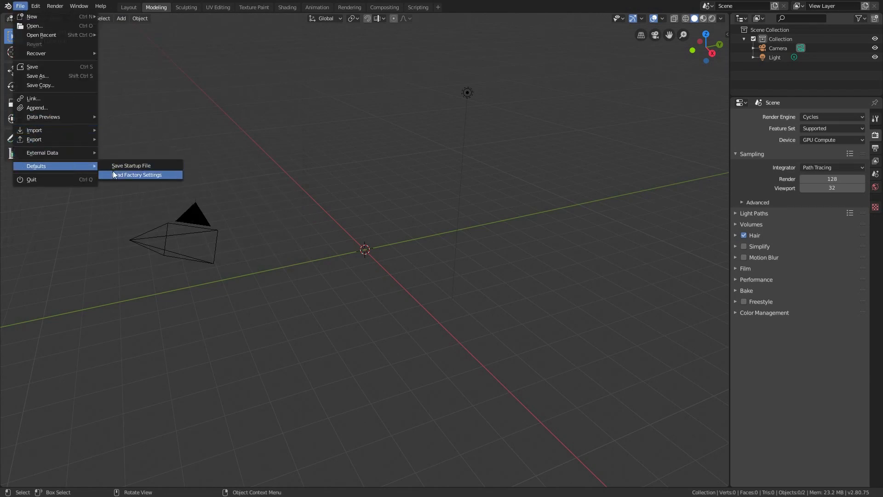
click(120, 167)
click(120, 167)
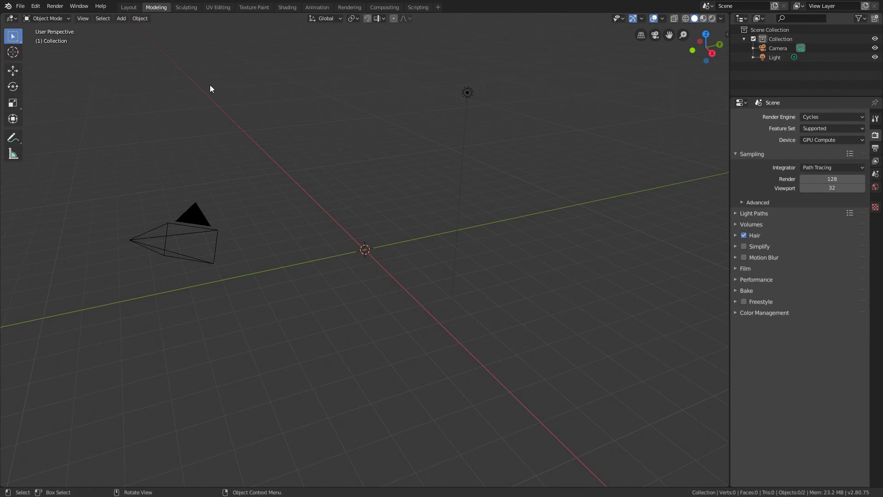
- Start an LDraw import with santa fe model 8x.ldr from the 2.80 here folder and clear the LDraw filepath in the import options
click(20, 7)
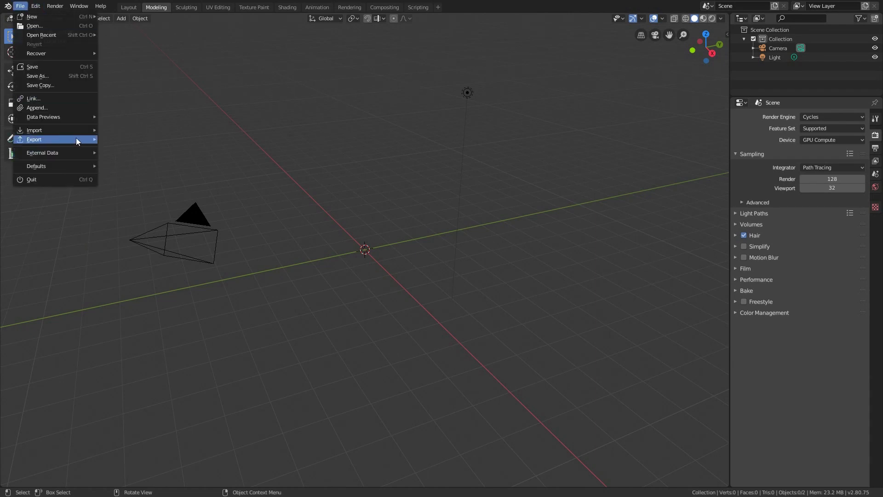
mouse_move(79, 134)
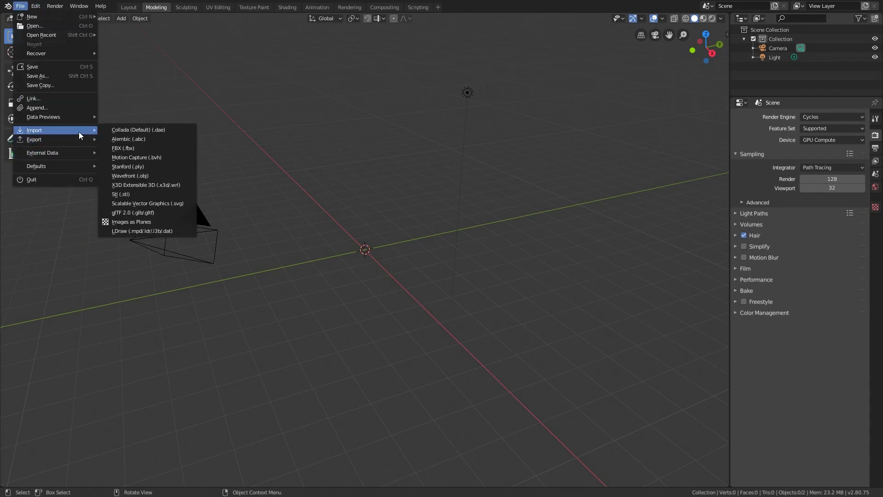
click(175, 231)
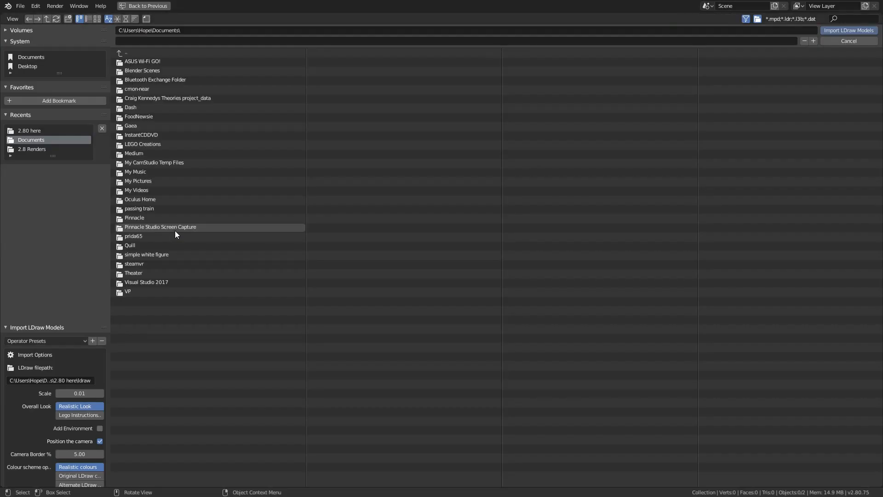
click(18, 131)
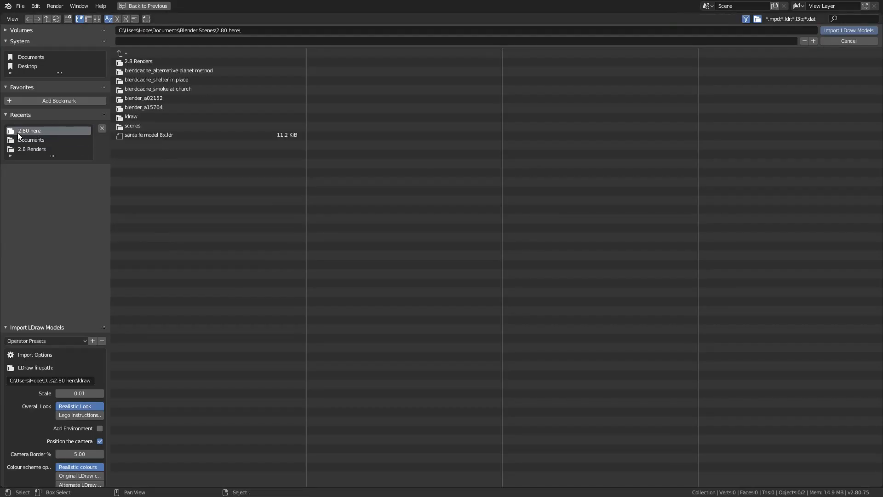
click(178, 134)
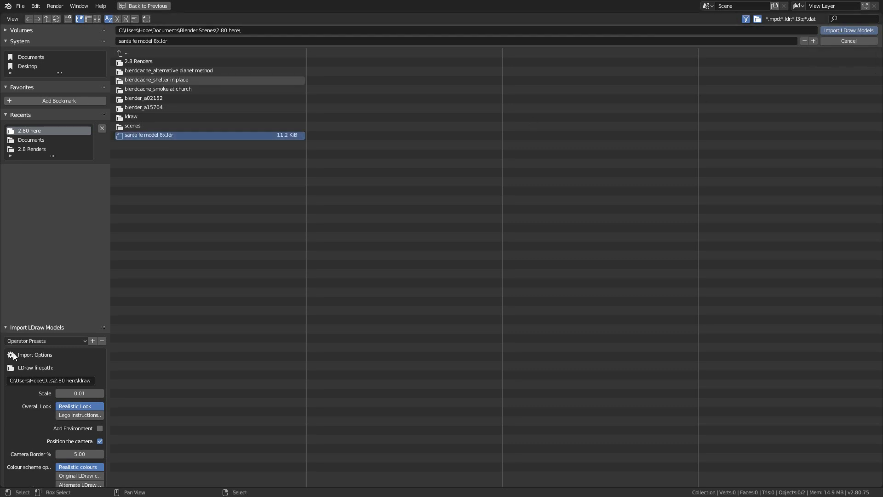
click(62, 380)
key(BackSpace)
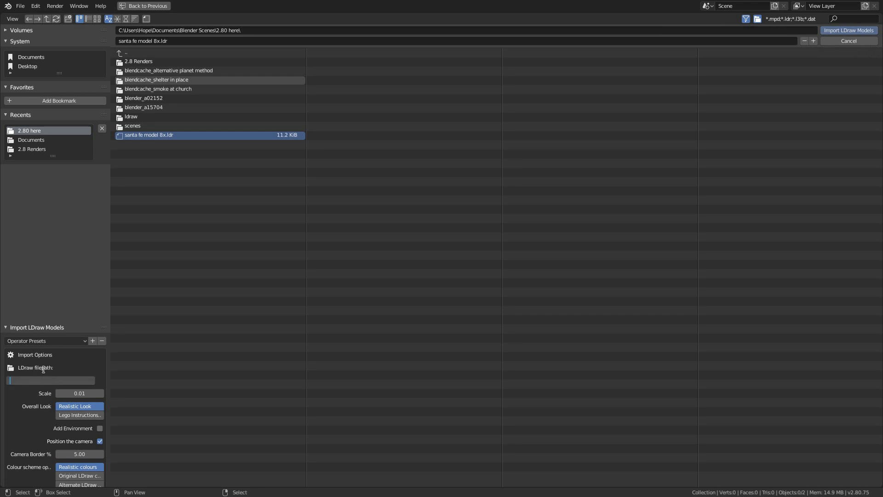
- Copy the ldraw library address from the Notepad notes and open it in the browser
key(alt+Tab)
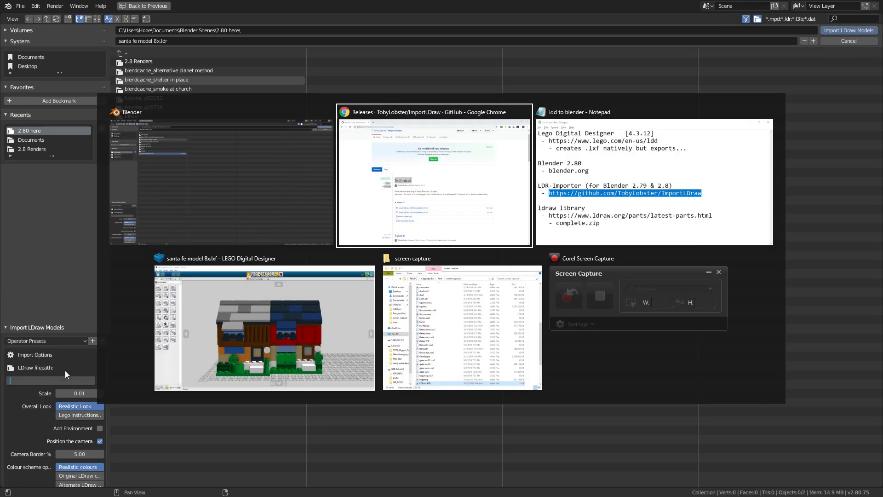
key(alt+Tab)
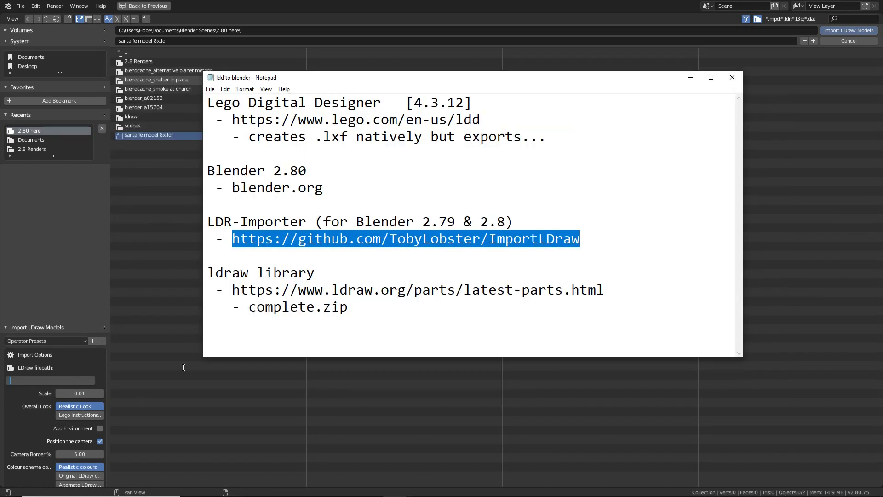
drag(608, 291, 234, 296)
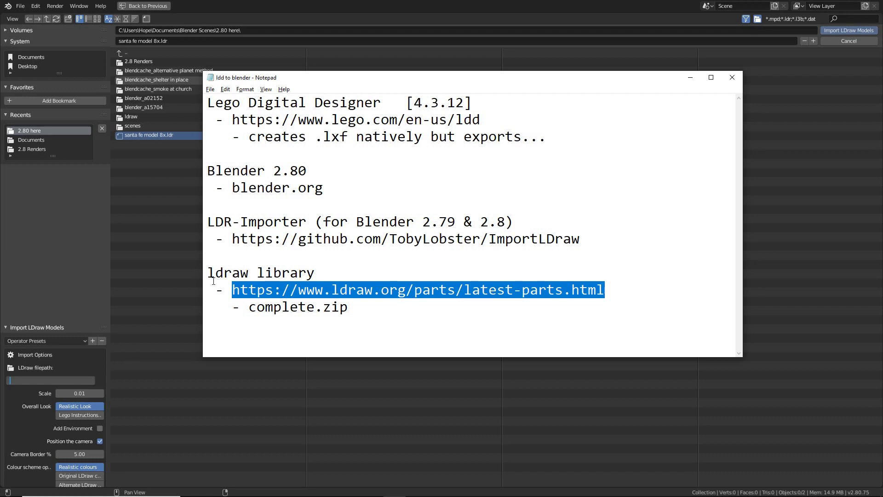
right_click(282, 291)
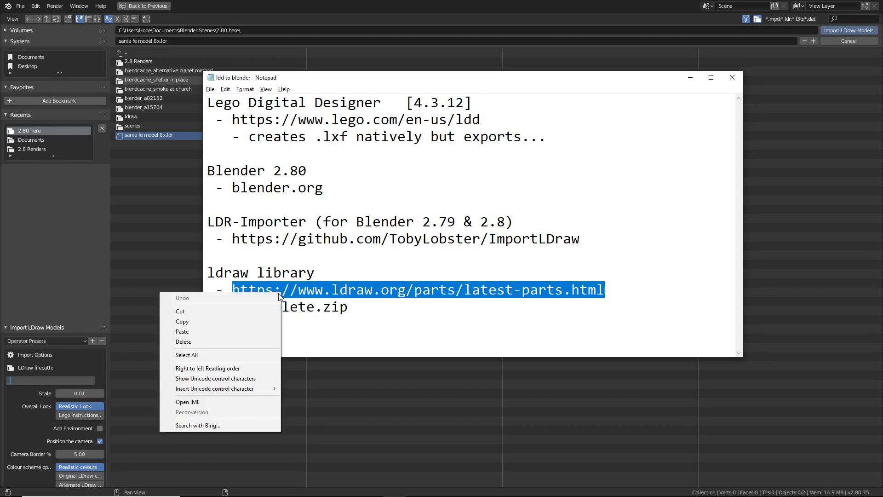
click(215, 320)
key(alt+Tab)
key(Tab)
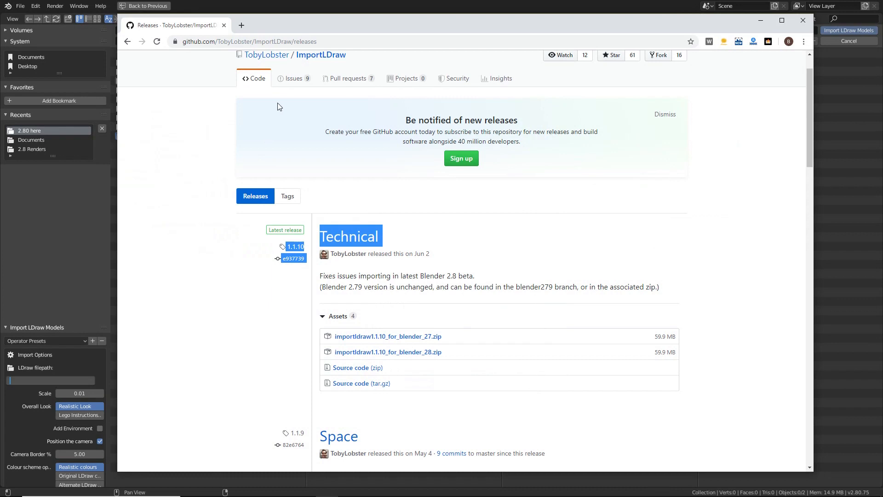
click(357, 42)
right_click(360, 41)
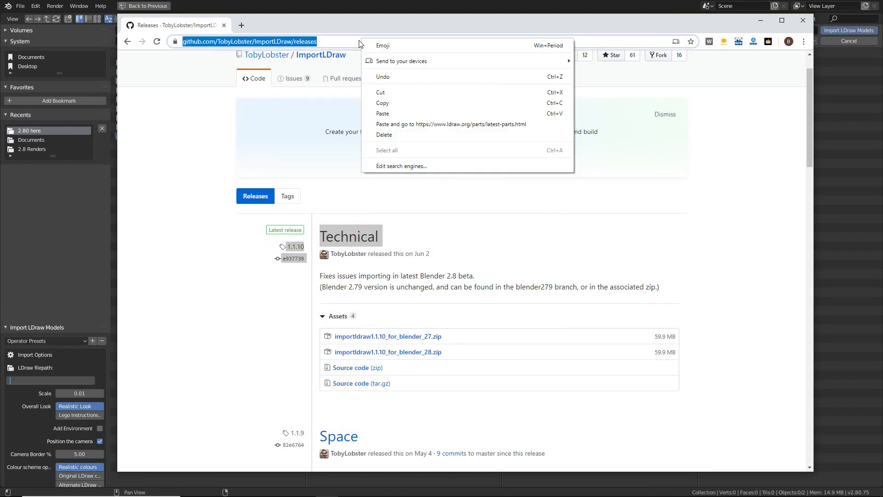
click(410, 124)
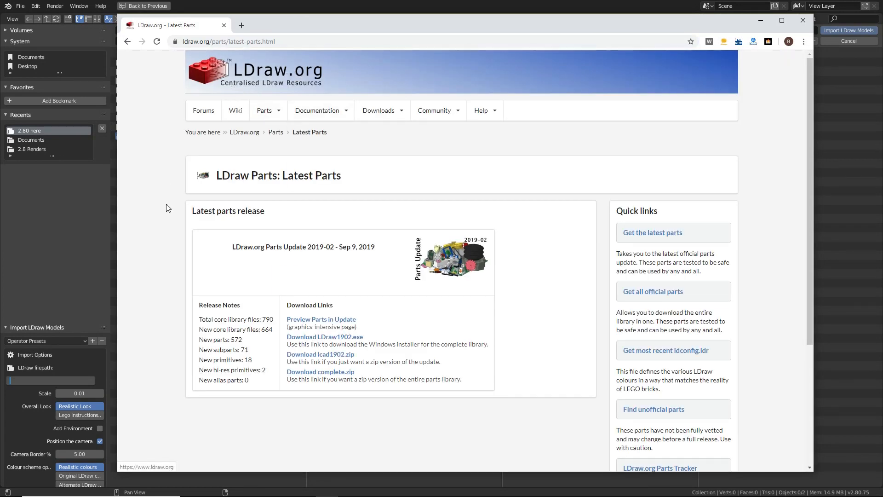
- Examine the download links of the latest LDraw parts release and highlight part of the LDraw1902.exe description
scroll(165, 255, down, 1)
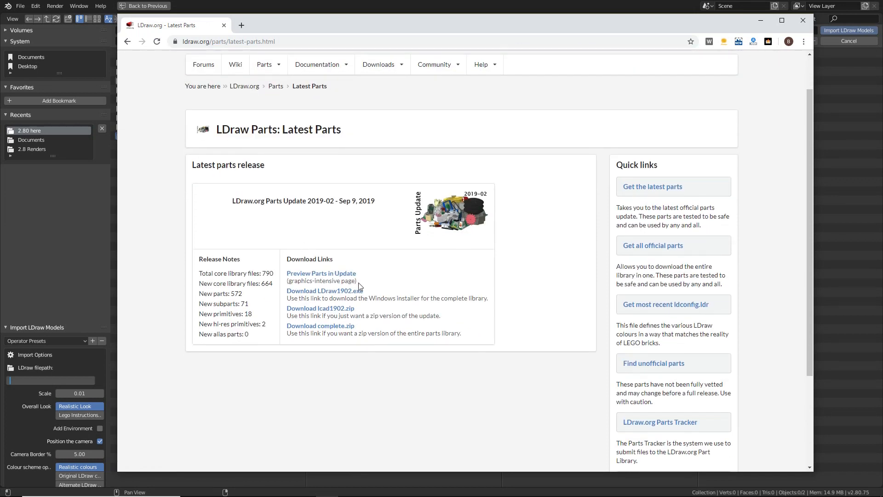
drag(359, 285, 200, 276)
click(160, 276)
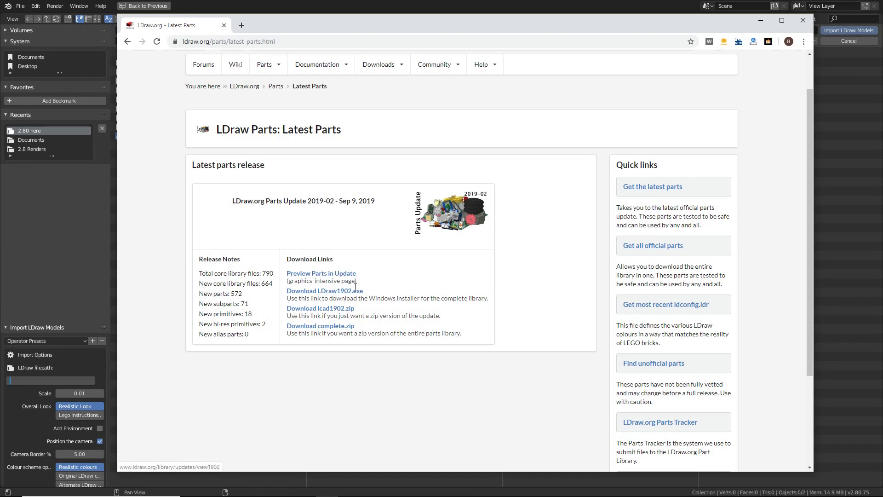
drag(286, 299, 331, 297)
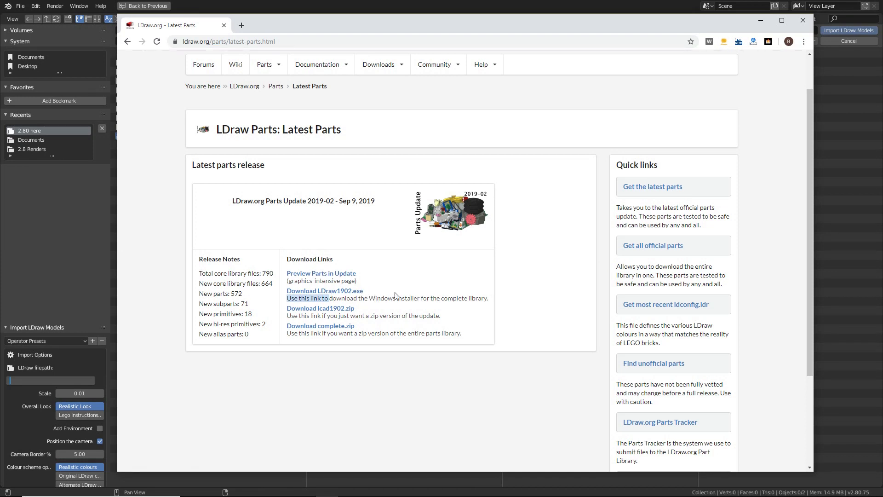
- Highlight "the complete library" in the LDraw1902.exe description and look over the townhouse model in LEGO Digital Designer
drag(395, 298, 486, 301)
click(464, 300)
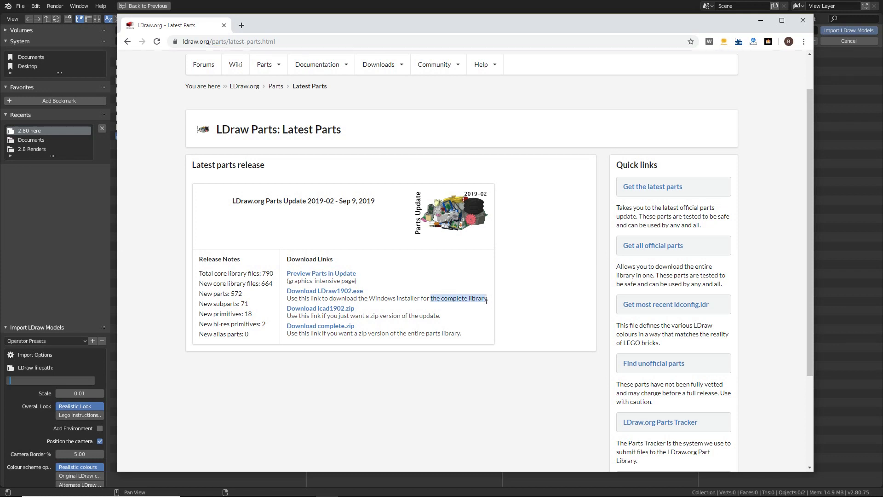
click(400, 326)
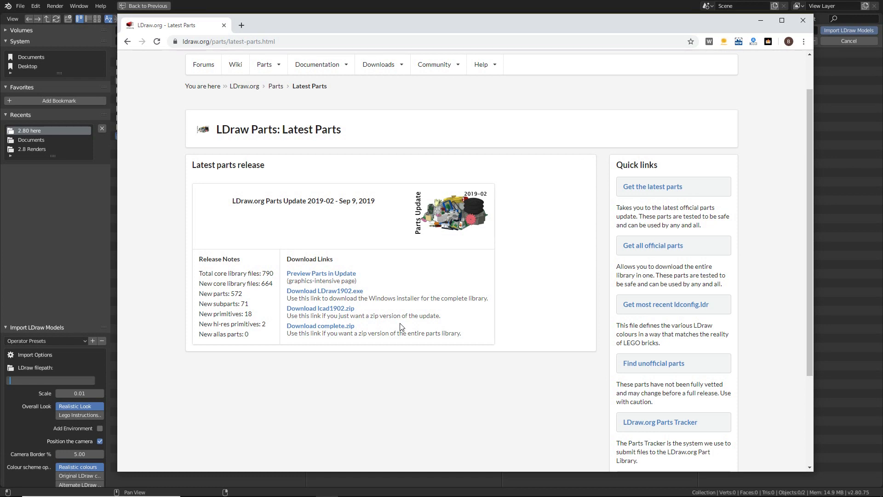
key(alt+Tab)
key(Tab)
key(Tab)
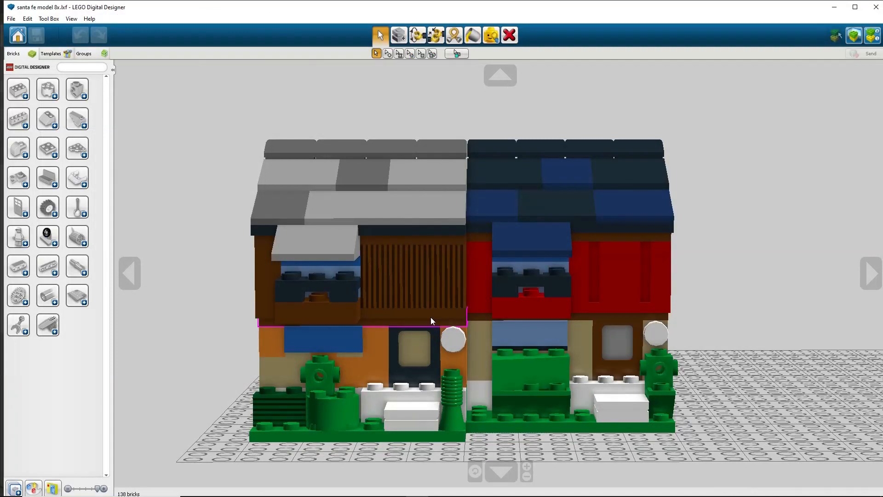
right_drag(431, 321, 396, 278)
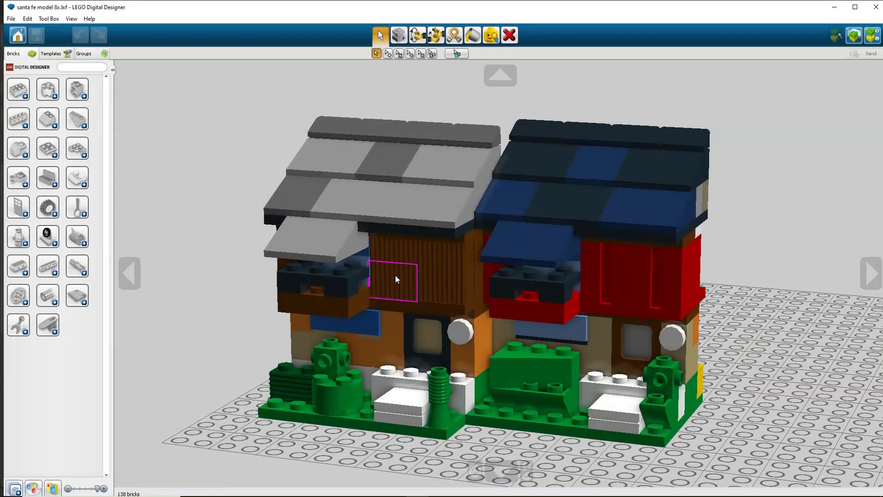
key(alt+Tab)
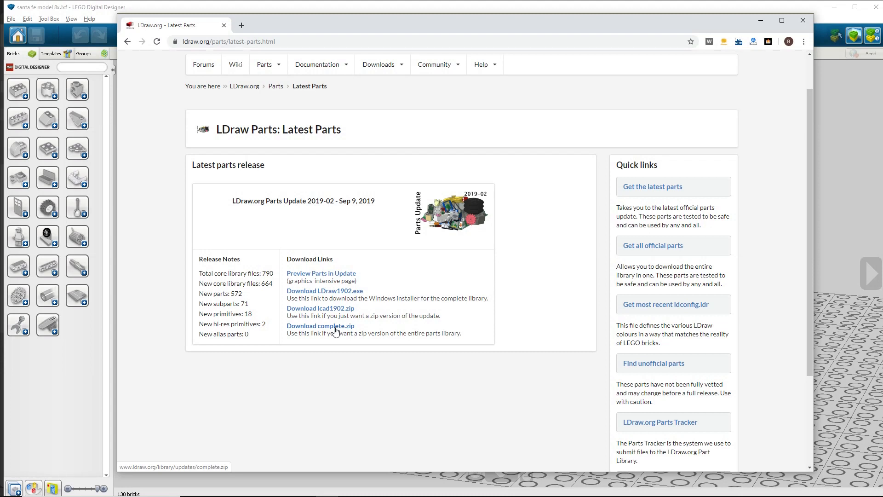
- Switch to File Explorer, remove the old ldraw folder from 2.80 here, and extract the complete archive there with 7-Zip
key(alt+Tab)
key(alt+Tab)
key(alt+Tab)
key(alt+Tab)
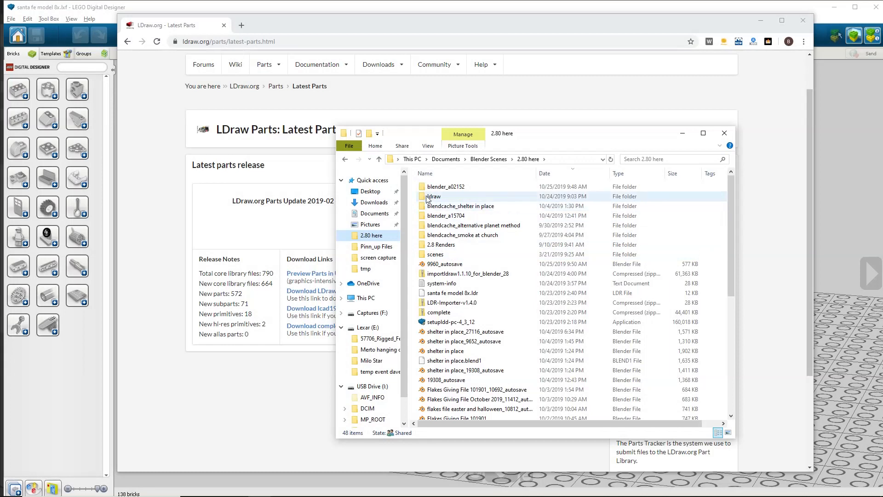
drag(598, 135, 549, 115)
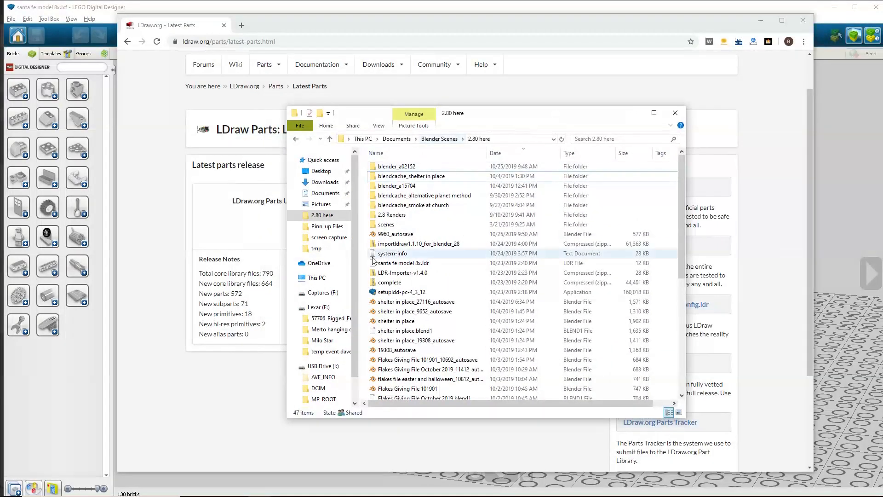
click(388, 283)
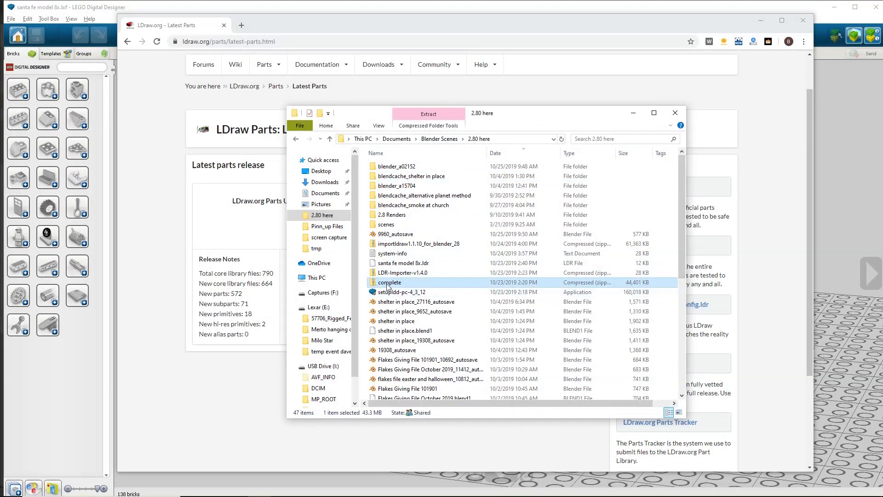
right_click(389, 284)
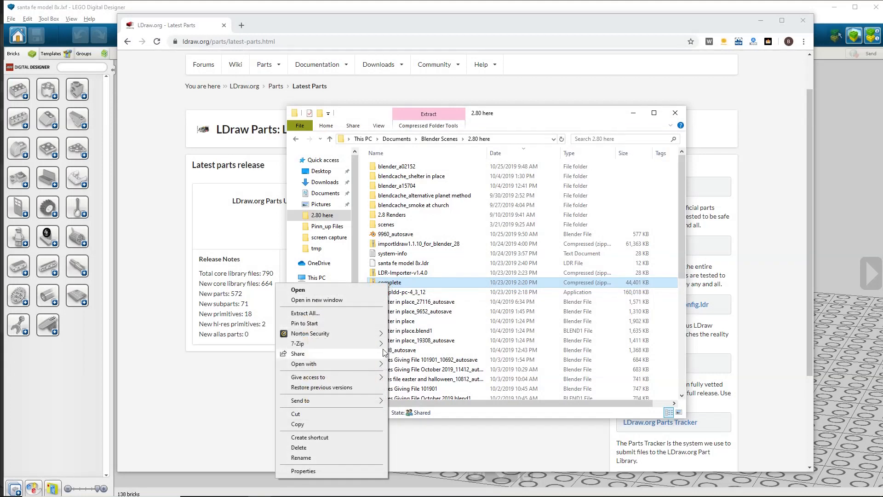
mouse_move(376, 345)
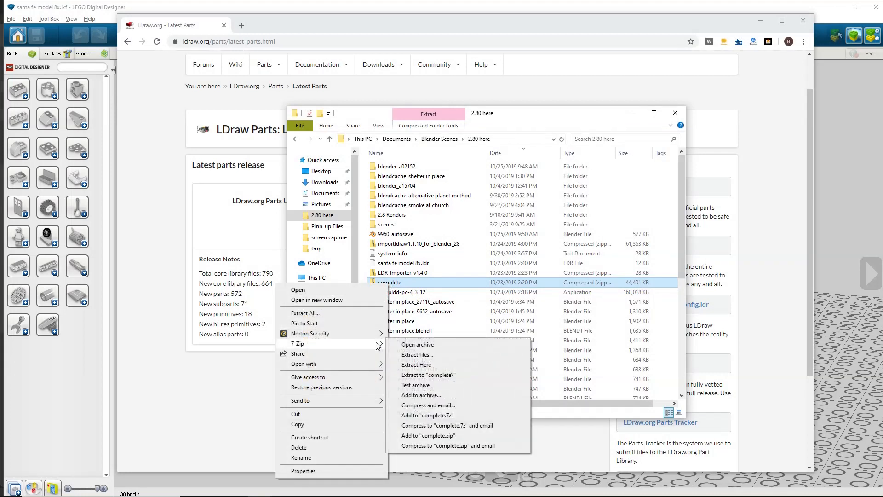
click(417, 365)
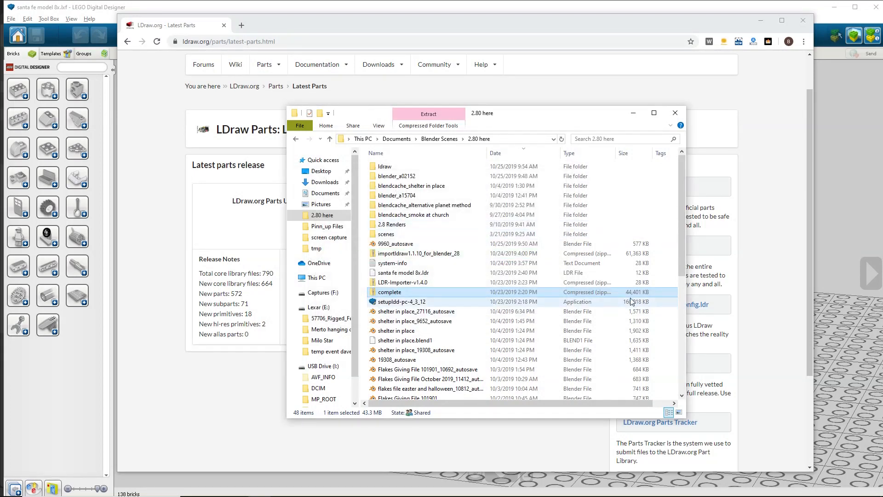
- Check the properties of the extracted ldraw folder and open the folder to view its contents
click(387, 167)
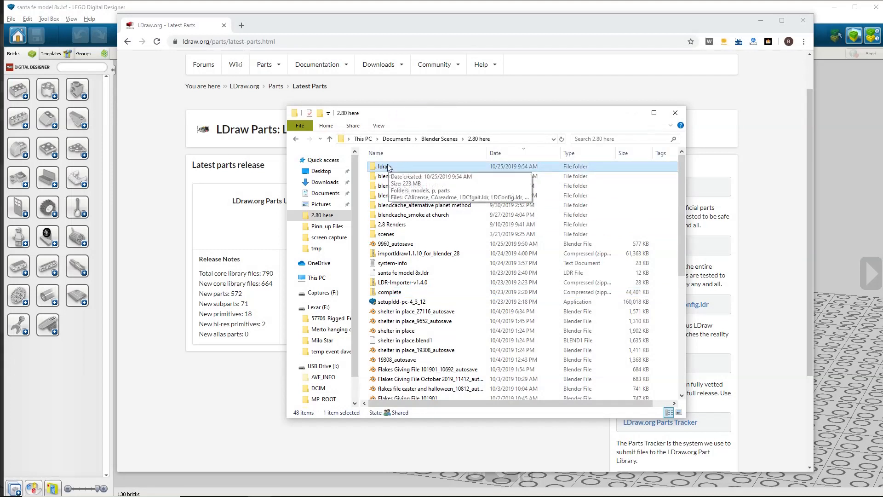
right_click(373, 172)
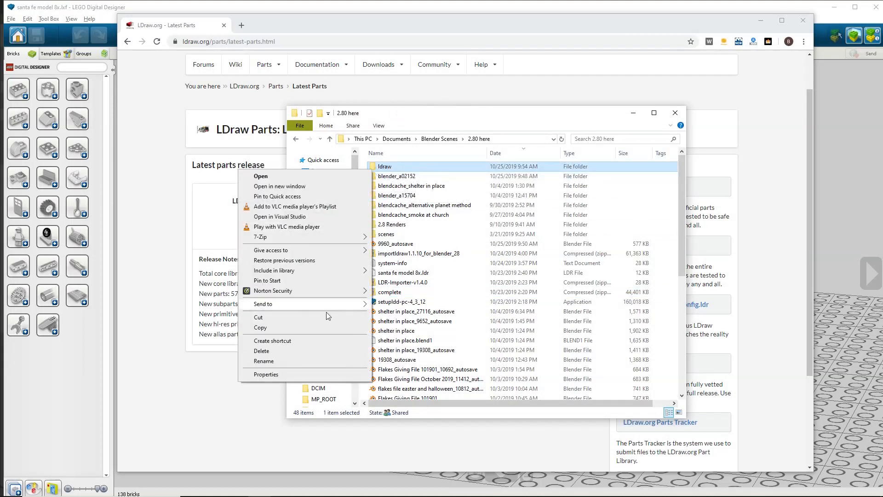
click(308, 384)
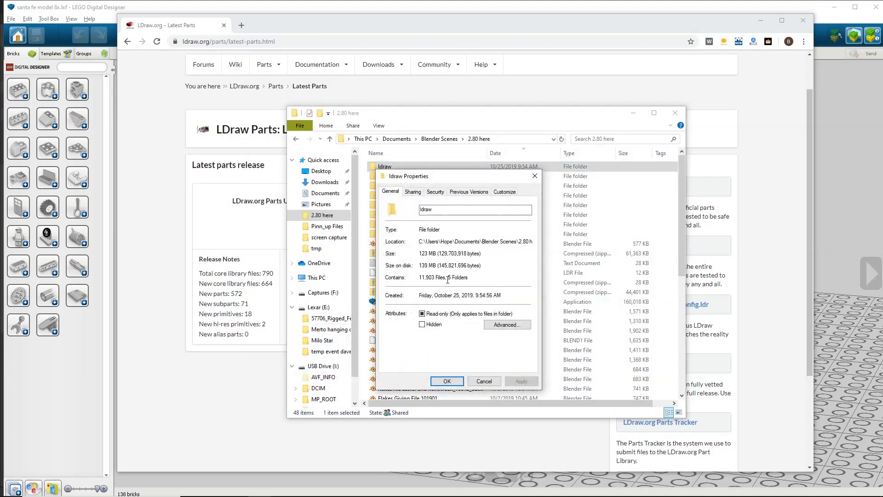
click(488, 380)
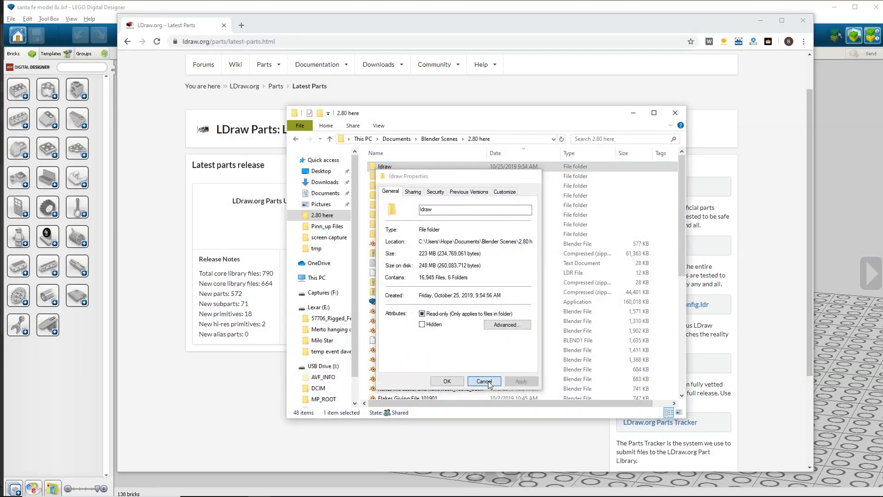
double_click(385, 168)
drag(422, 321, 362, 159)
click(456, 321)
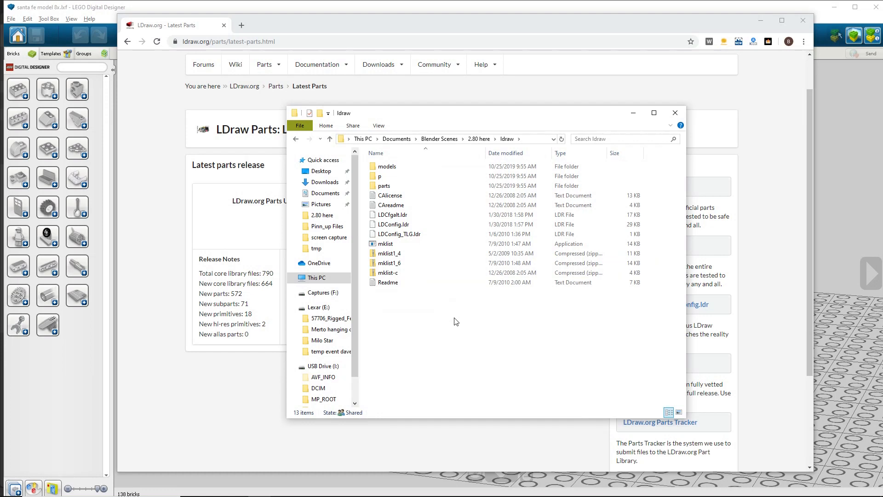
key(alt+Tab)
key(alt+Tab)
key(alt+Tab)
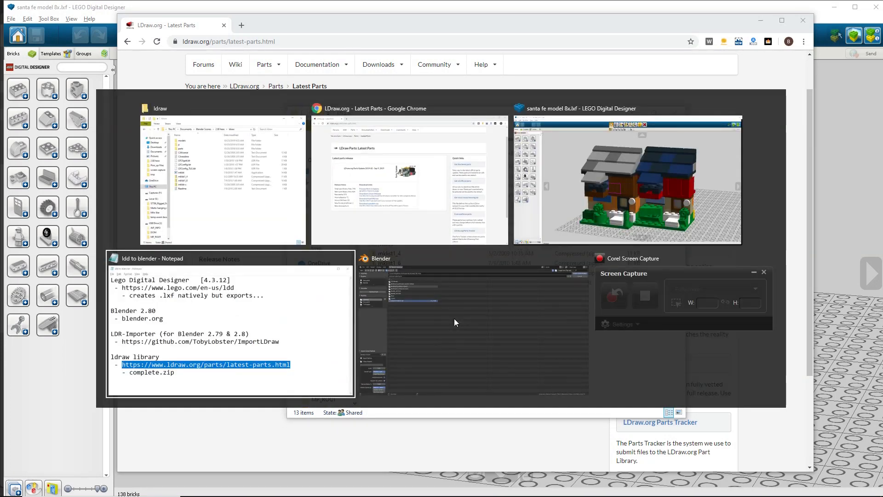
key(alt+Tab)
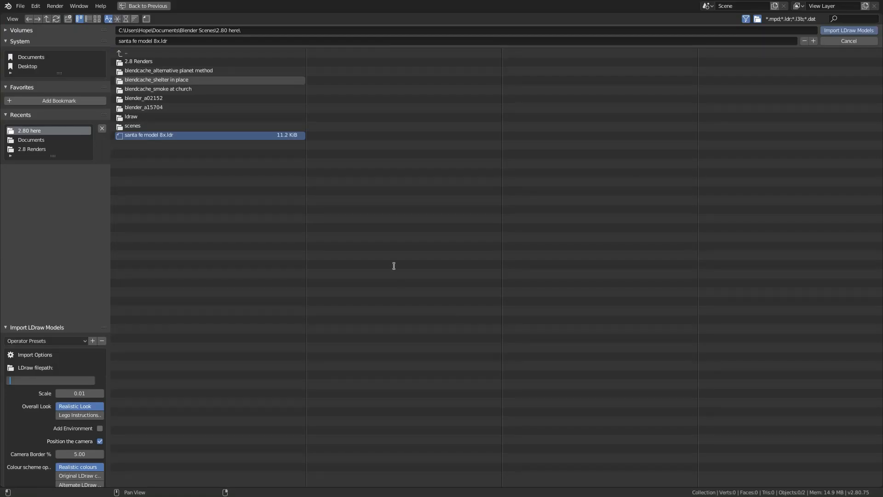
key(ctrl+v)
key(Return)
click(24, 382)
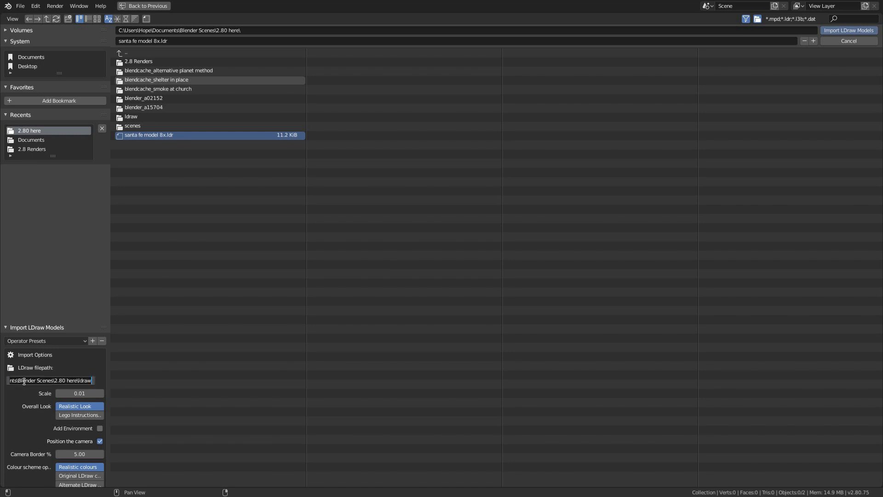
key(BackSpace)
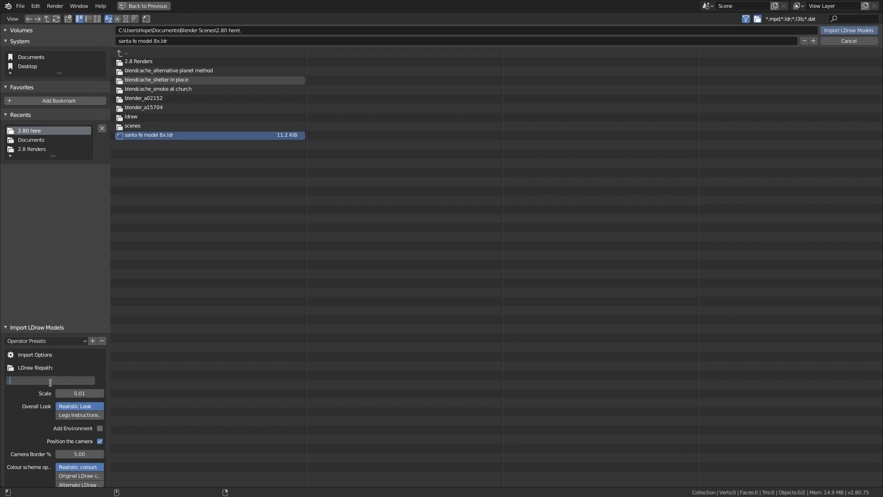
- Copy the ldraw folder's address as text from File Explorer and set it as the LDraw filepath in Blender's import options
key(alt+Tab)
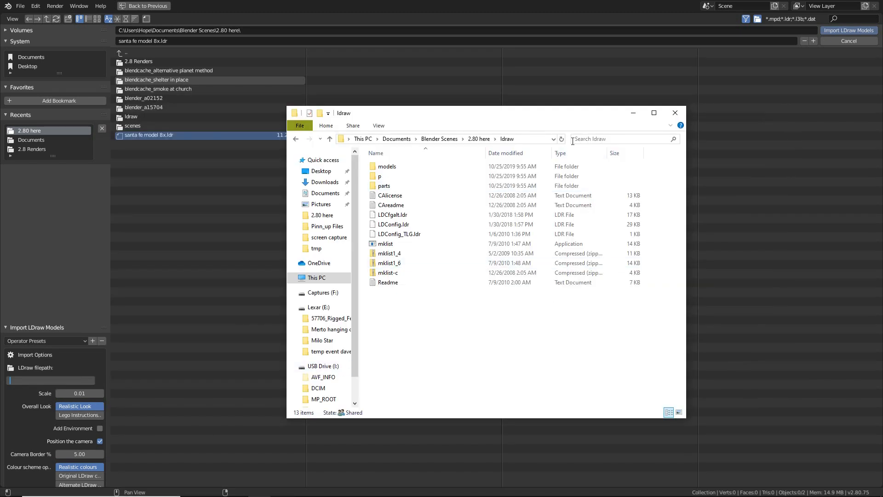
right_click(529, 141)
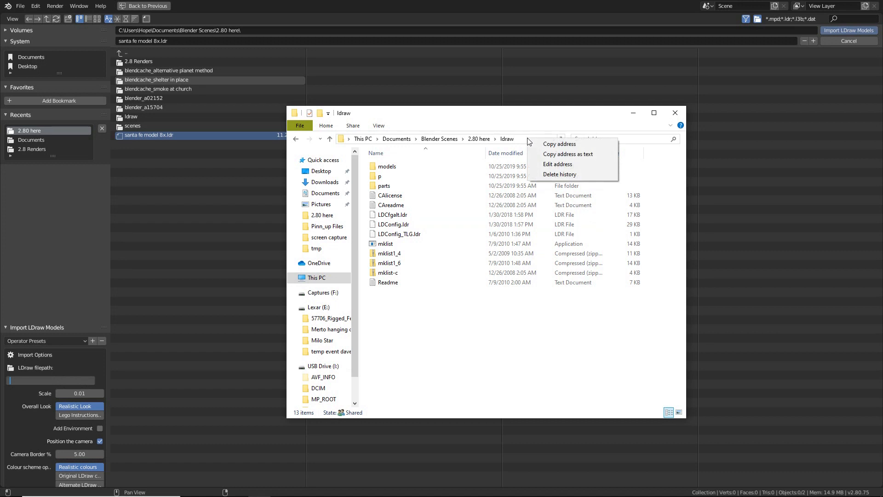
click(552, 154)
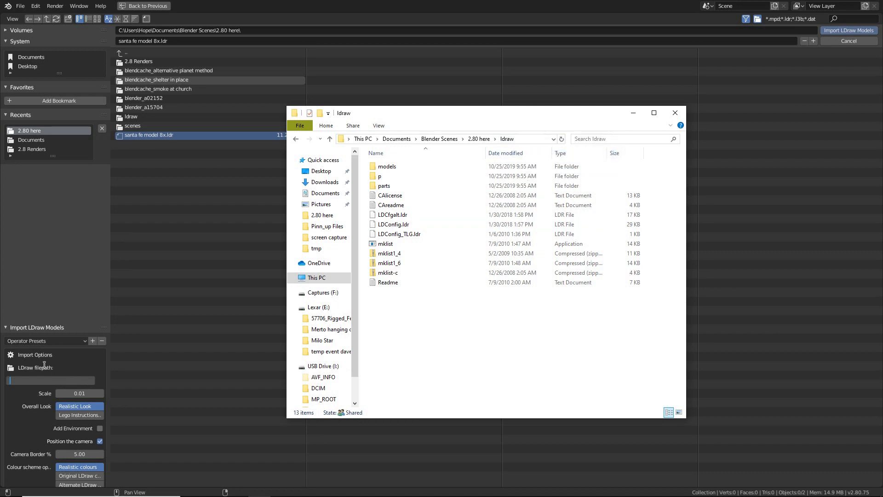
click(43, 379)
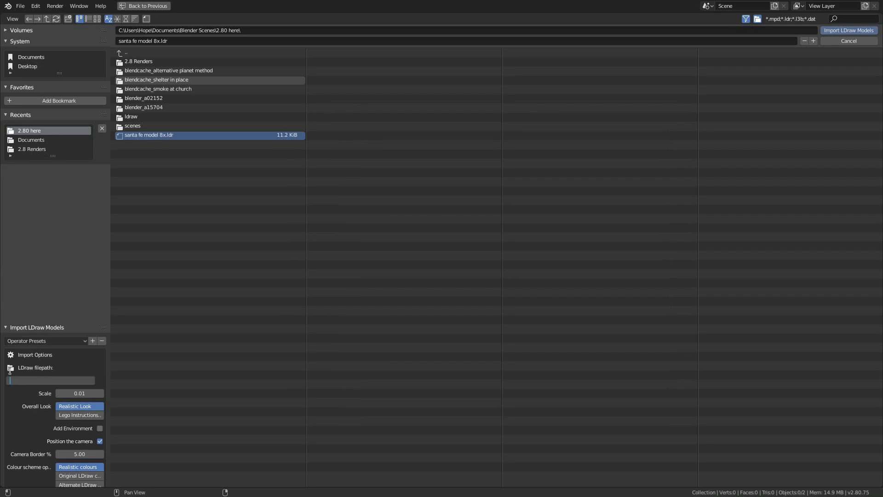
key(ctrl+v)
key(Return)
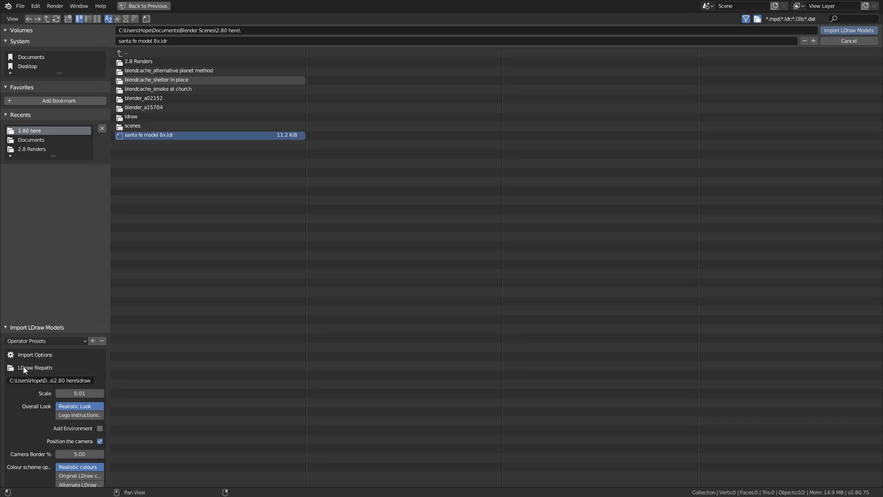
click(87, 379)
key(Return)
- Import santa fe model 8x.ldr with Add space between each part disabled and Use curved wall normals enabled
scroll(20, 423, down, 4)
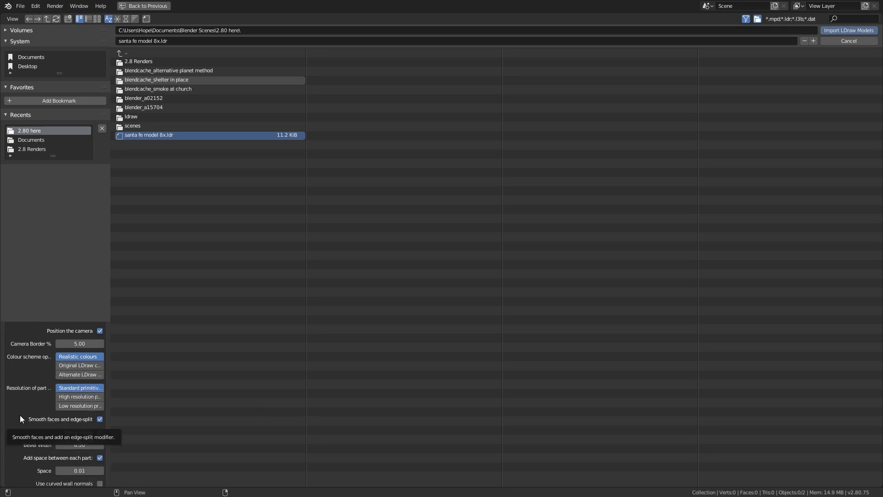
scroll(21, 414, up, 3)
scroll(20, 414, down, 5)
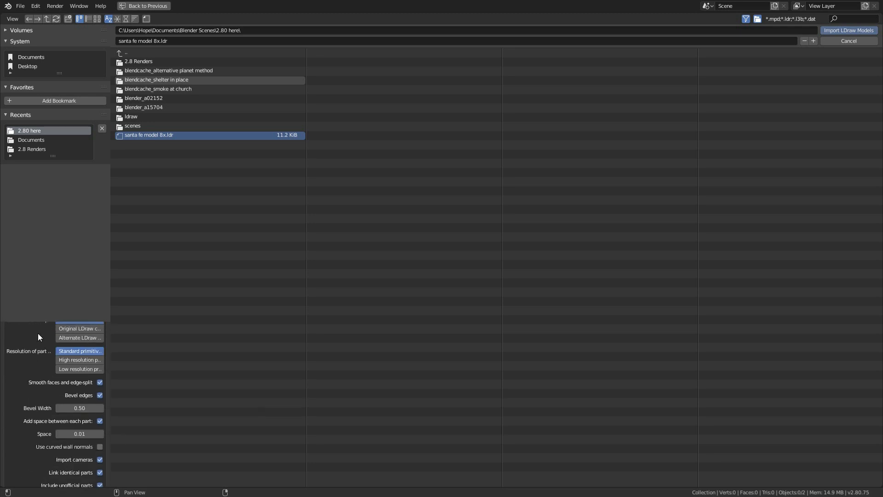
drag(43, 322, 45, 218)
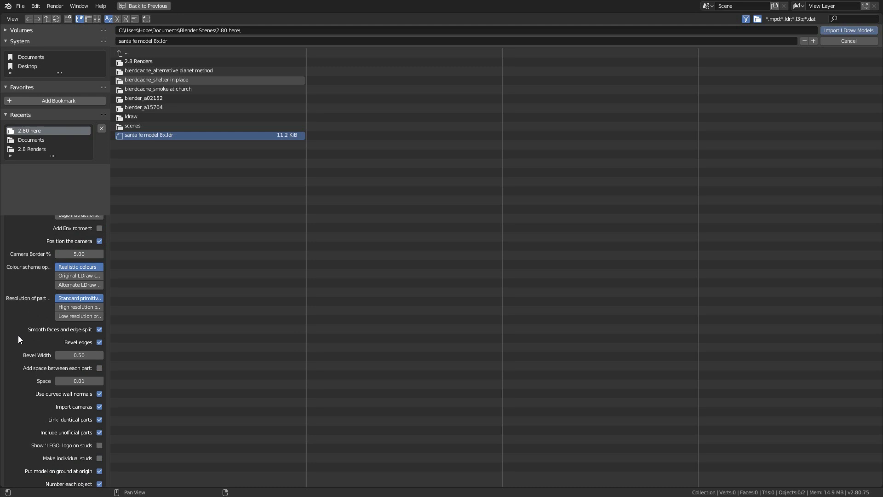
scroll(18, 335, up, 4)
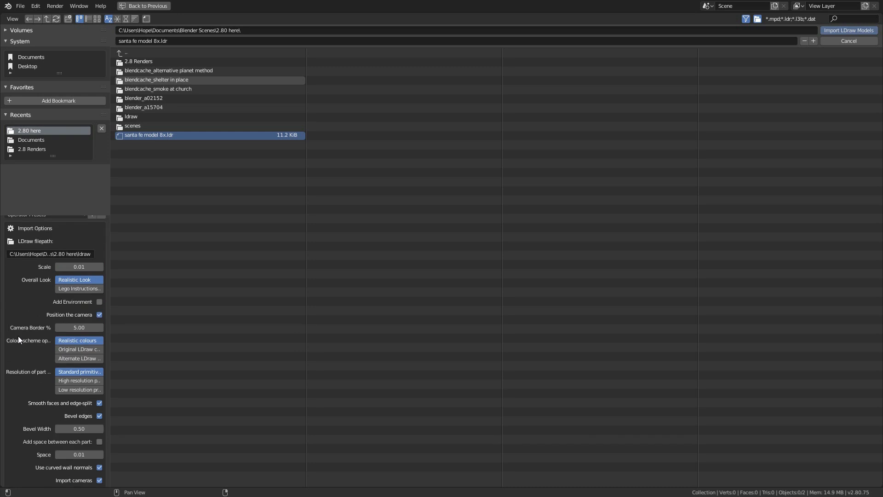
scroll(18, 335, down, 6)
scroll(32, 335, up, 8)
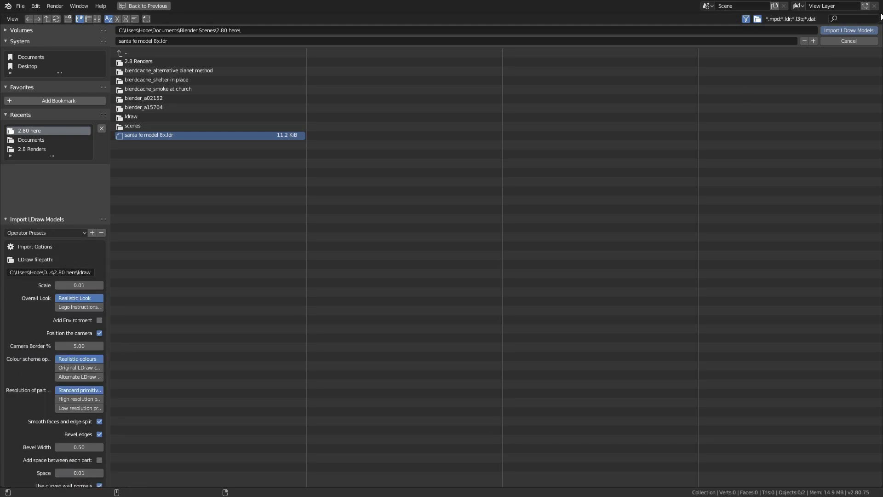
click(863, 31)
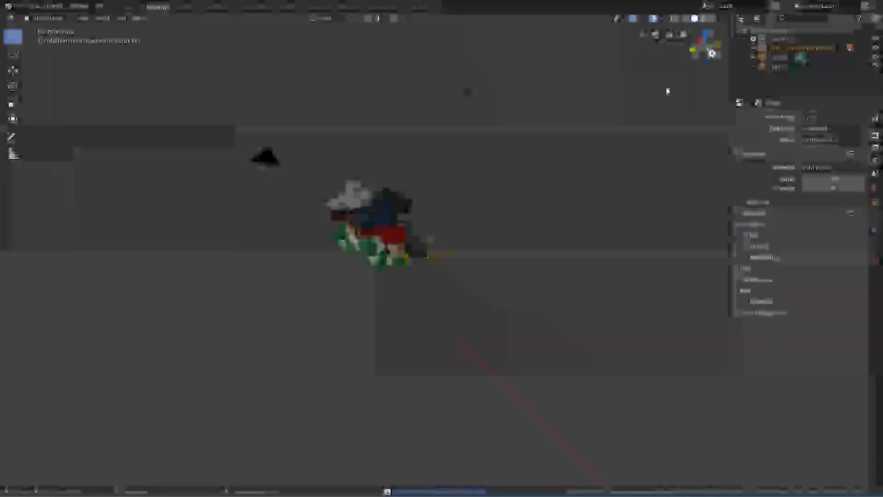
- Inspect the imported townhouse model up close from the front and the side in the viewport
right_click(402, 228)
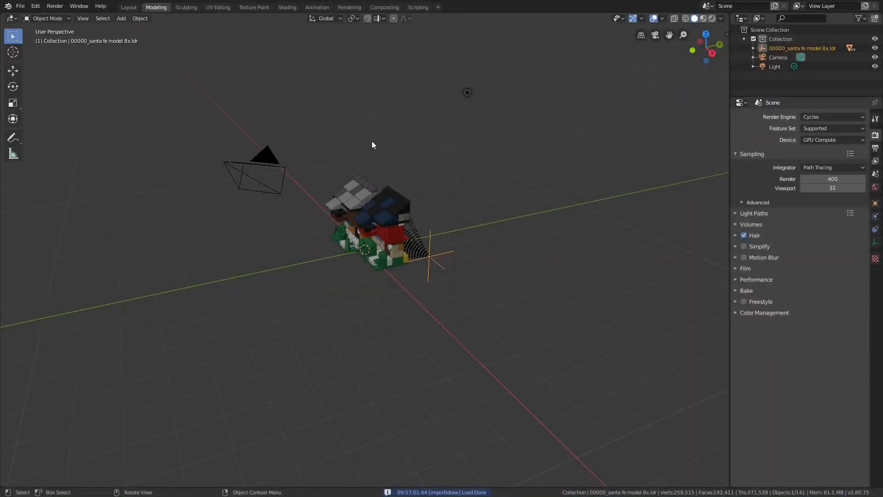
middle_drag(361, 219, 337, 197)
scroll(331, 195, up, 5)
middle_drag(383, 261, 338, 235)
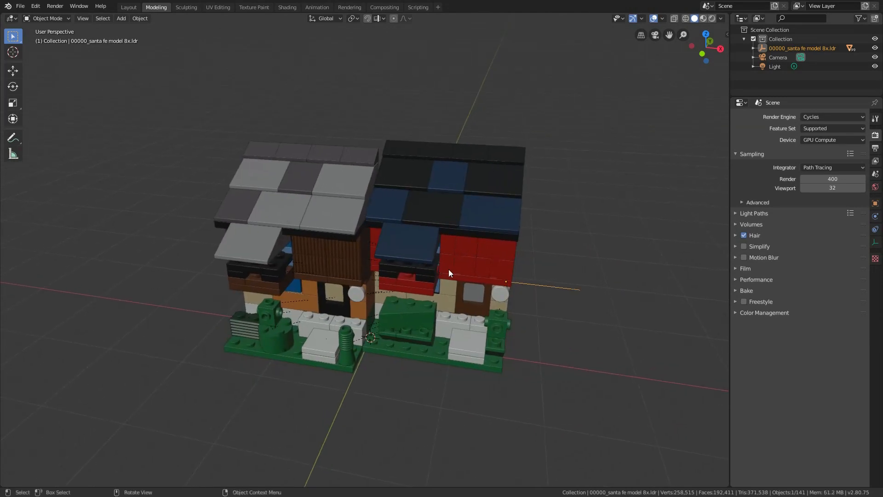
right_click(479, 262)
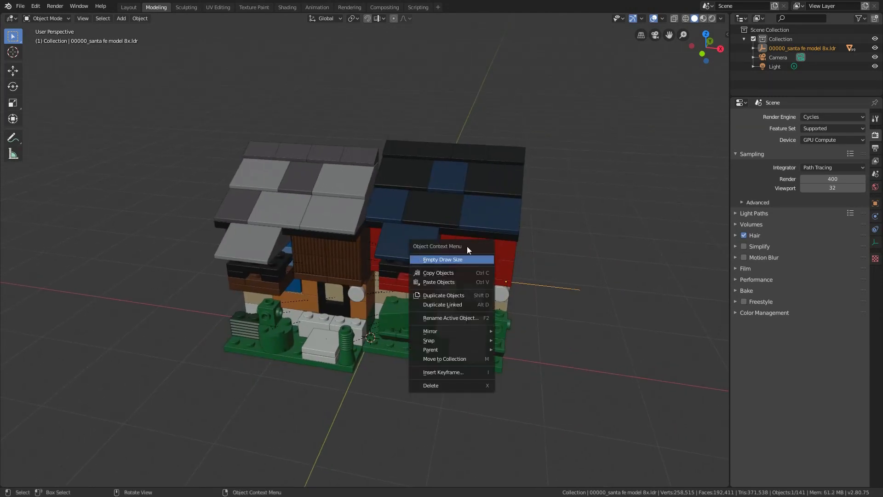
middle_drag(478, 279, 441, 321)
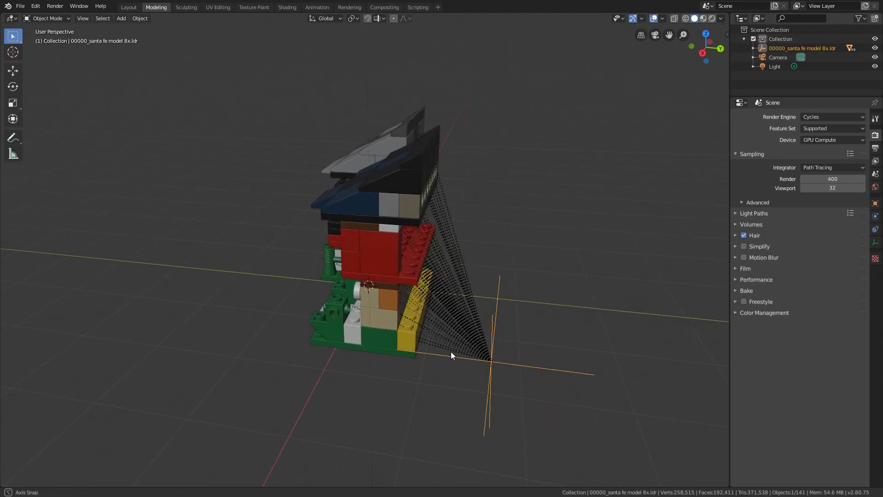
- Try to move a box-selected group of the townhouse's bricks away from the rest of the model
middle_drag(450, 351, 350, 348)
shift+middle_drag(446, 374, 299, 189)
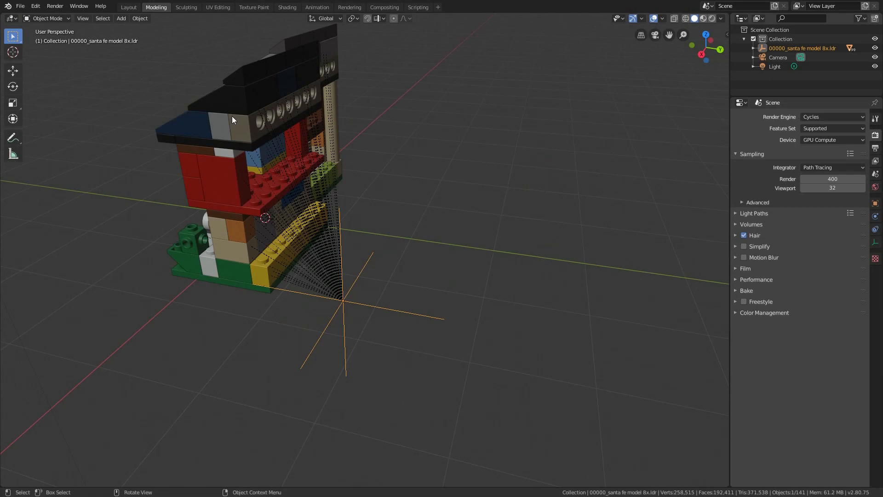
click(240, 132)
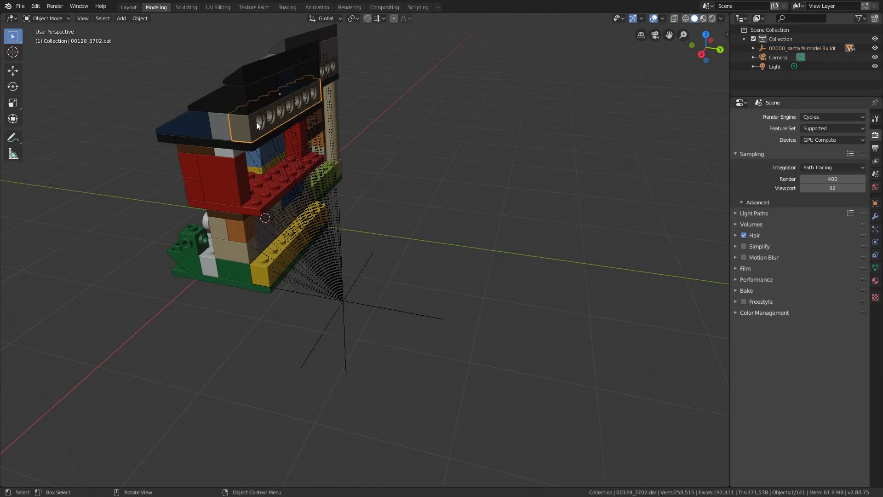
drag(256, 122, 484, 167)
key(g)
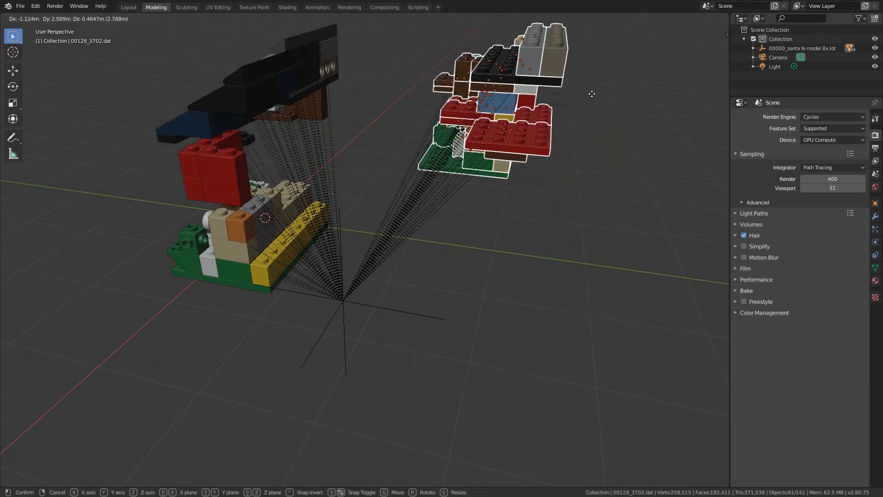
right_click(652, 144)
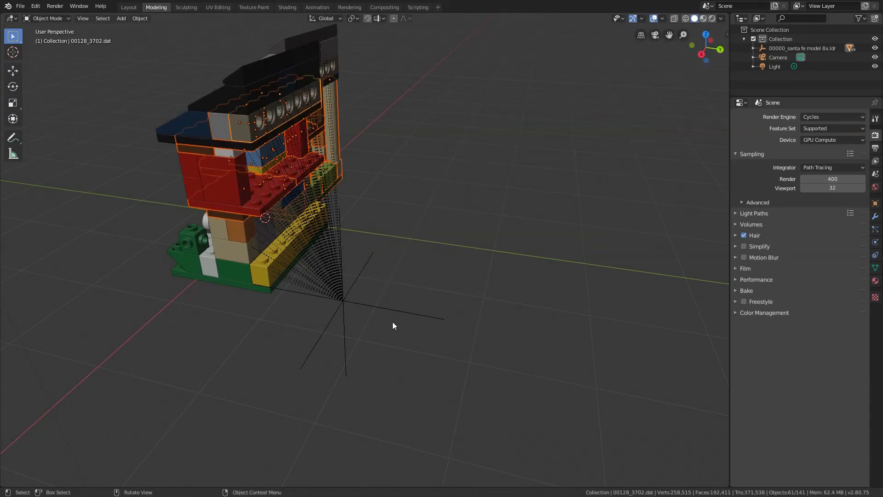
- Select the model's parent empty and try to move the whole townhouse with it
click(403, 311)
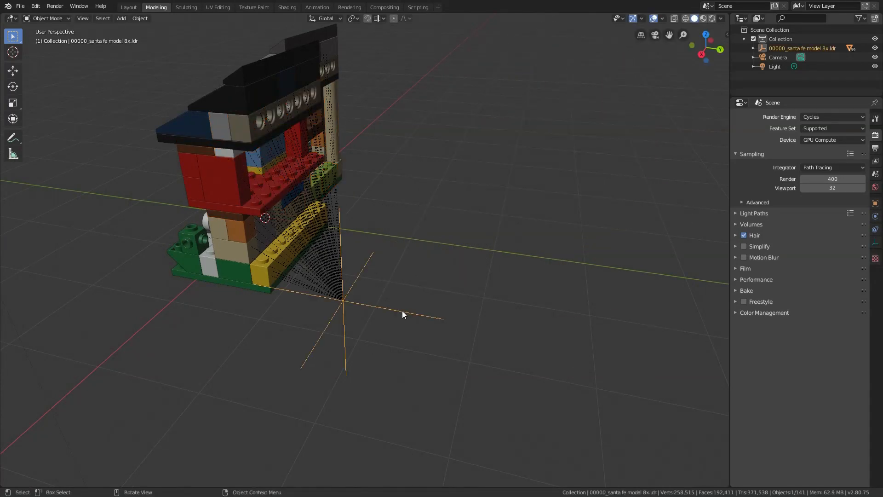
key(g)
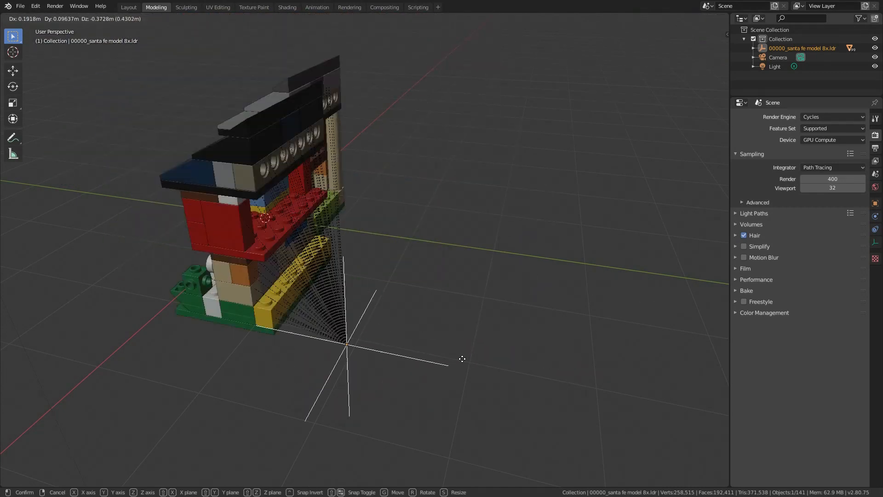
right_click(440, 281)
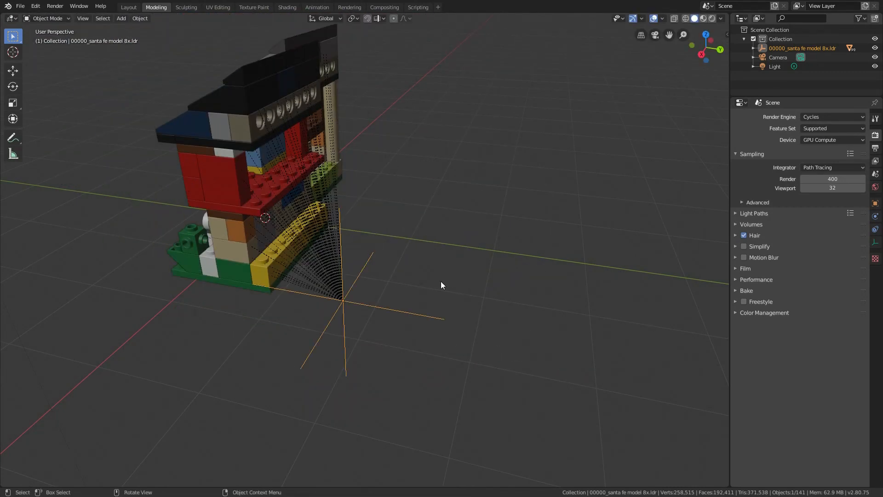
- Switch to LEGO Digital Designer, try moving the blue-roofed house's connected bricks away from the grey-roofed house, and undo the move
key(alt+Tab)
key(alt+Tab)
key(alt+Tab)
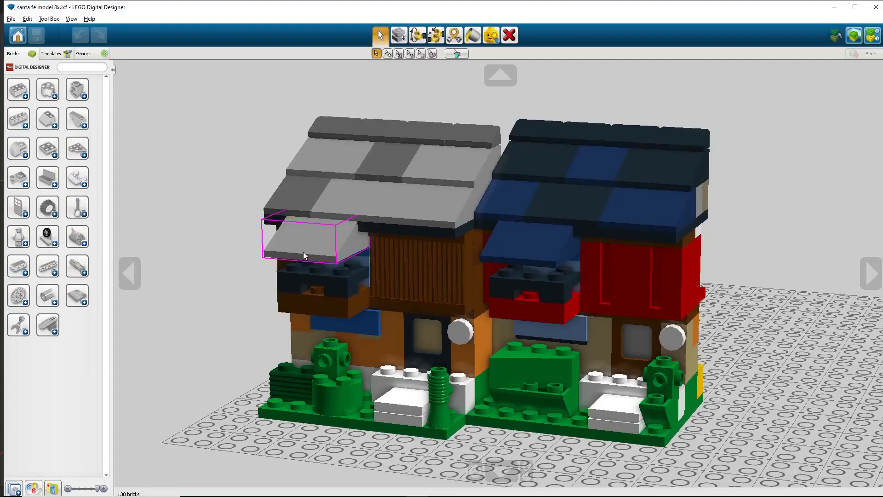
click(399, 54)
click(529, 414)
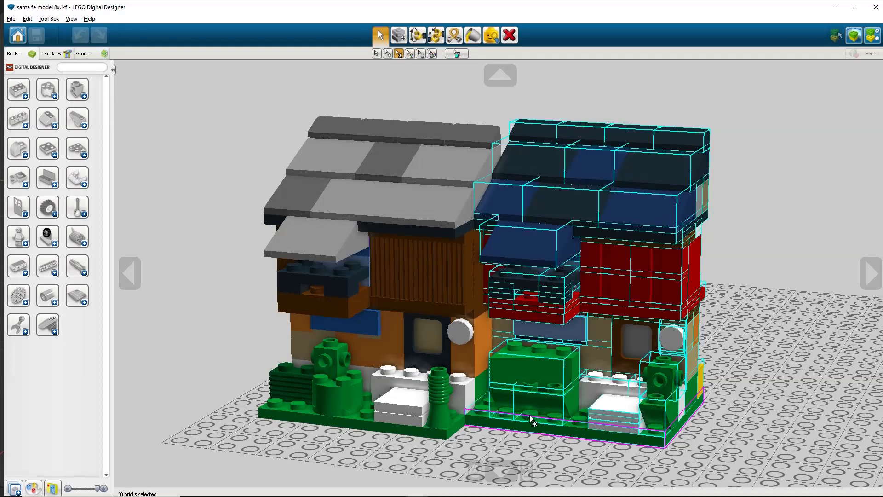
drag(529, 414, 611, 403)
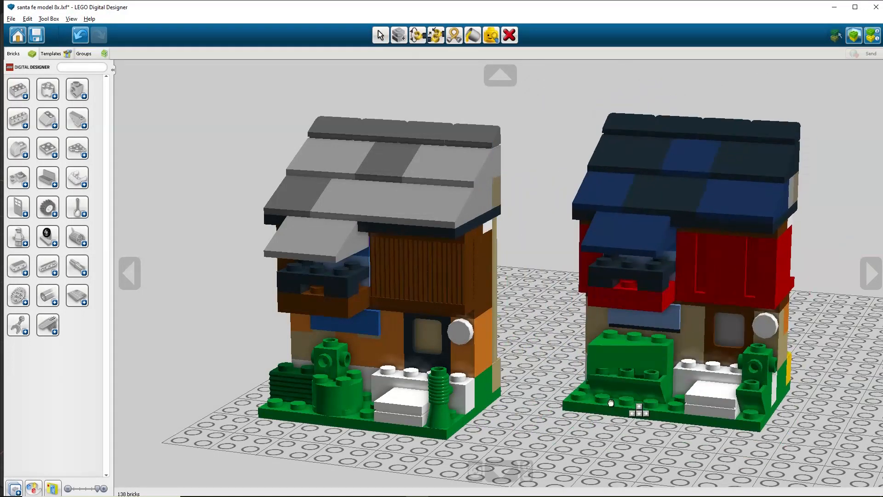
key(ctrl+z)
key(ctrl+z)
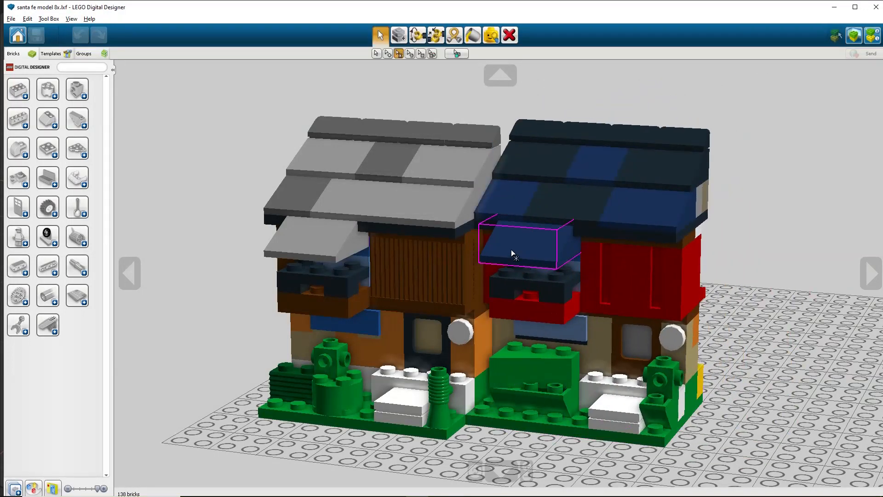
- Return to Blender and try moving both houses together by the parent empty again
key(alt+Tab)
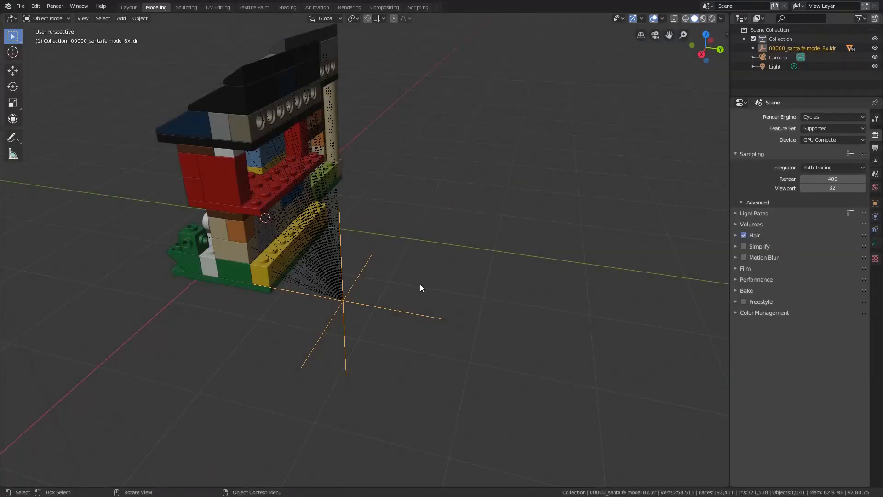
key(g)
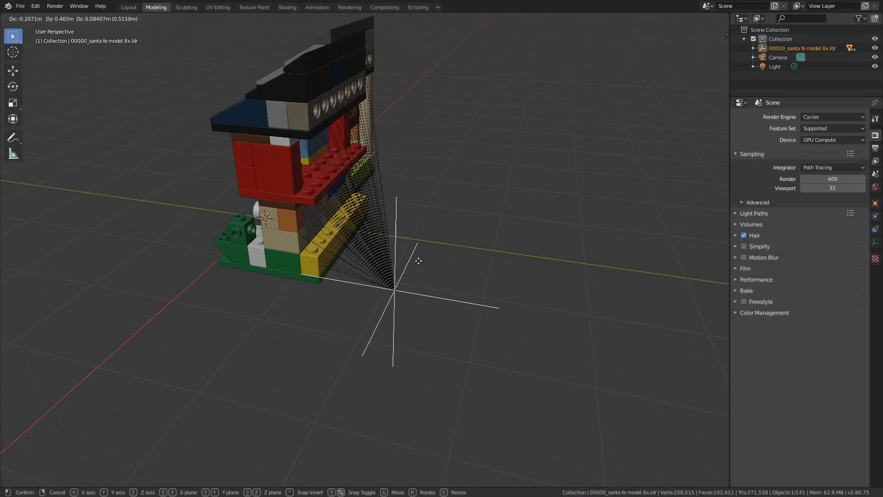
right_click(410, 259)
- Set the render engine to Eevee and show the front of the townhouses in rendered viewport shading
middle_drag(331, 254, 541, 222)
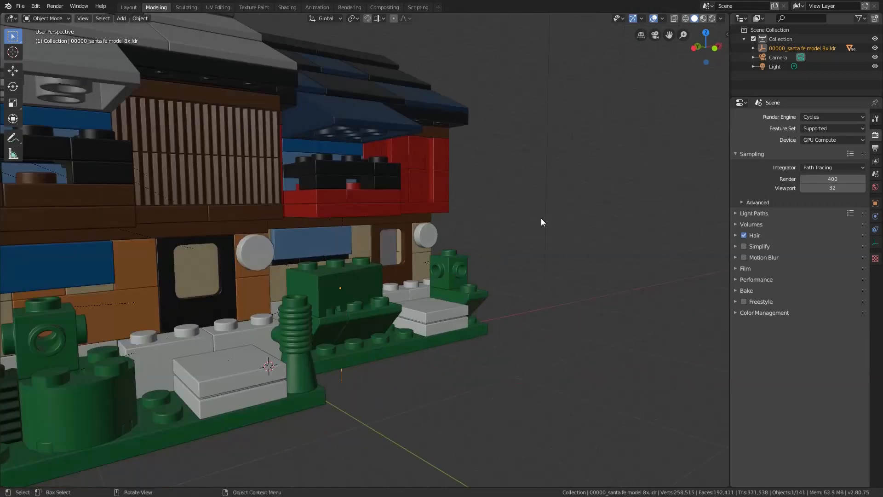
scroll(552, 230, down, 6)
scroll(396, 225, up, 1)
middle_drag(396, 223, 420, 265)
scroll(371, 225, up, 4)
scroll(418, 251, down, 1)
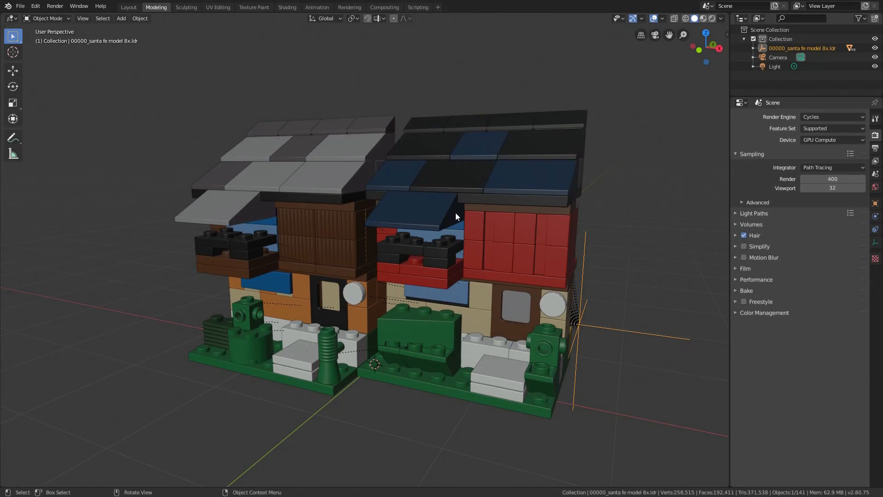
click(830, 116)
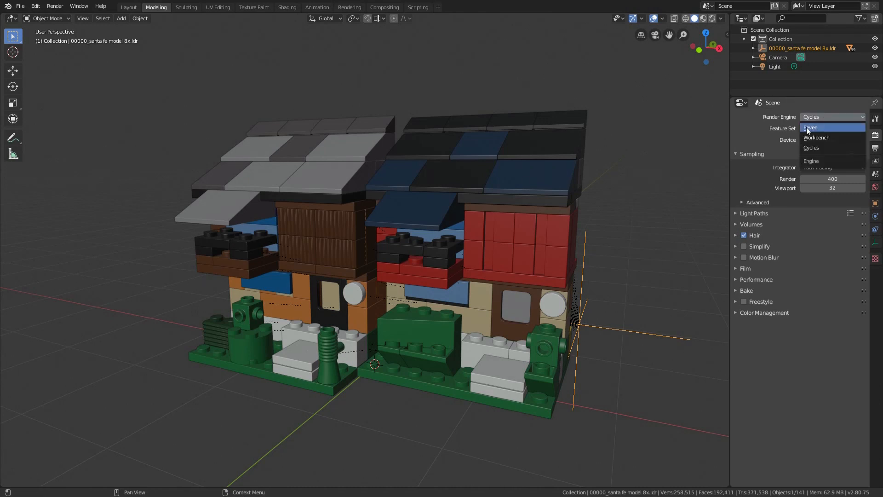
click(808, 129)
mouse_move(283, 176)
middle_down()
mouse_move(368, 219)
mouse_move(333, 222)
mouse_move(358, 222)
mouse_move(348, 221)
middle_up()
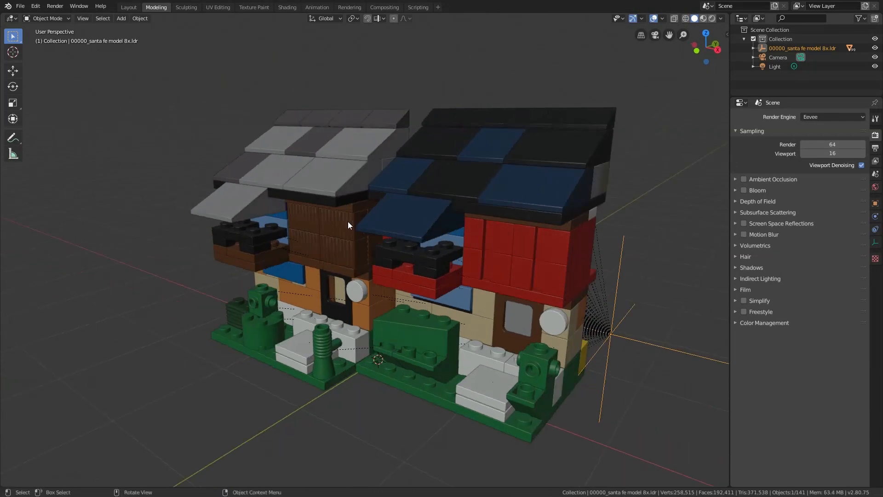
click(713, 18)
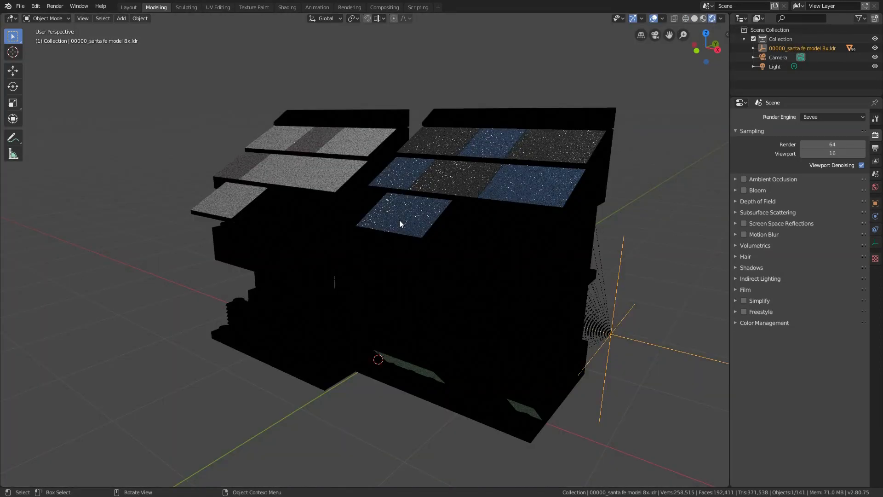
- Move the light in the top view to the front of the townhouses, between the model and the camera
mouse_move(399, 220)
middle_down()
mouse_move(517, 235)
mouse_move(396, 209)
mouse_move(382, 223)
middle_up()
scroll(396, 209, down, 6)
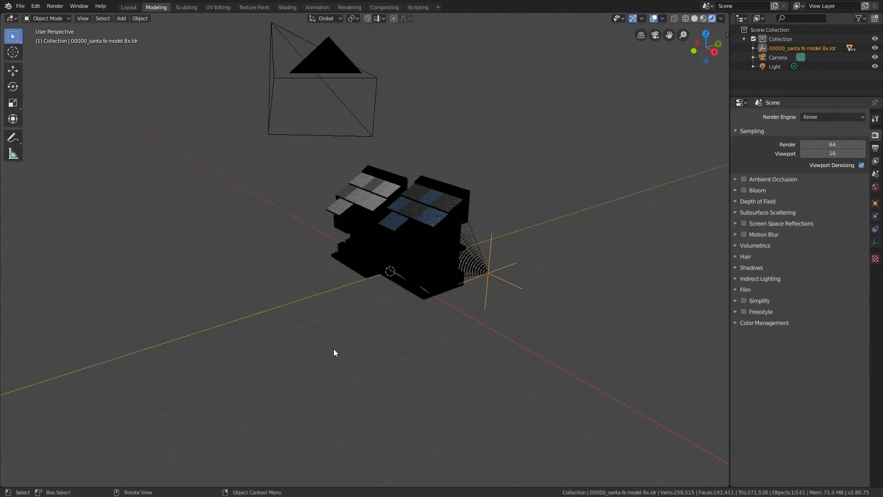
scroll(333, 348, down, 4)
click(433, 233)
key(KP_7)
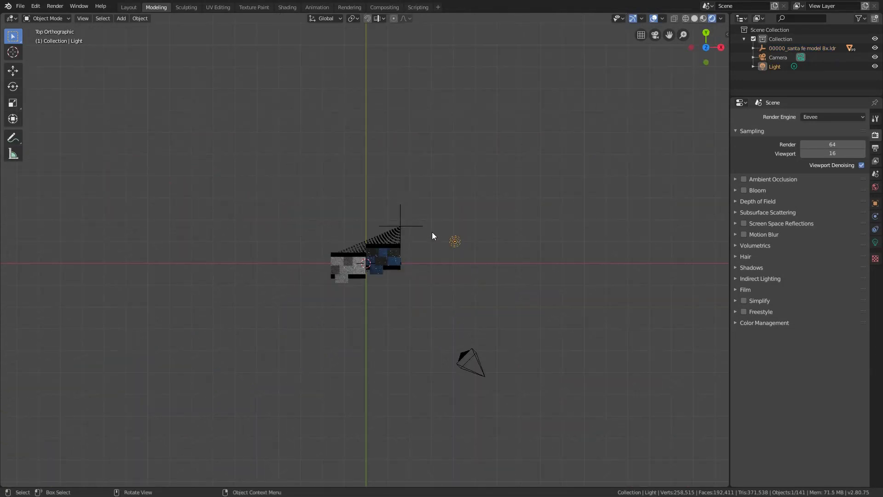
key(g)
click(396, 291)
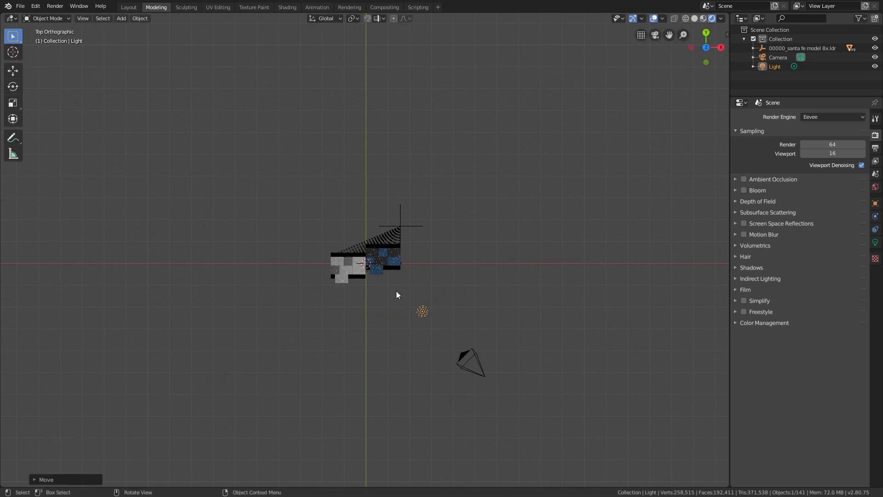
- Select the blue tile on the grey-roofed house's ground floor and show its material nodes in the Shading workspace
key(KP_0)
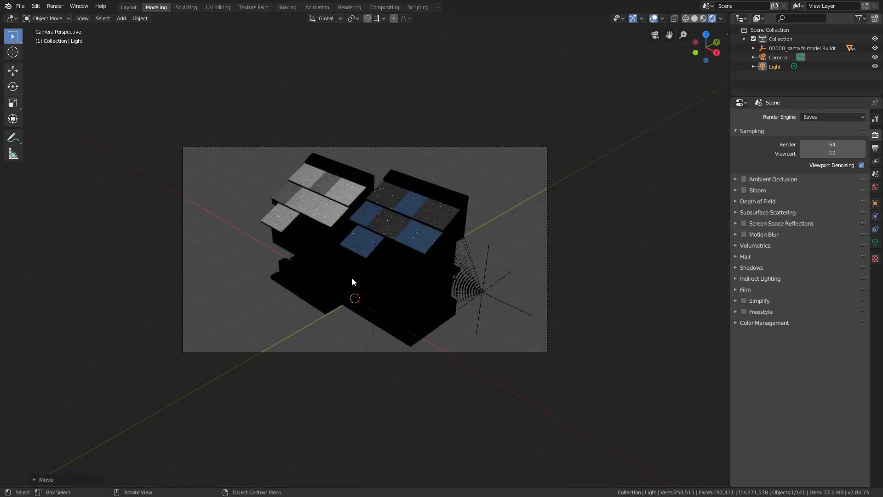
click(316, 256)
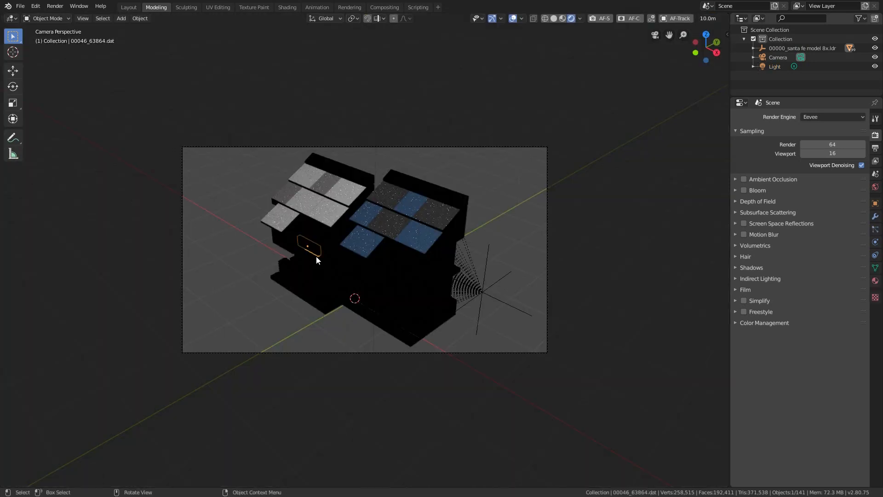
key(KP_Decimal)
middle_drag(387, 259, 324, 308)
scroll(346, 344, down, 6)
scroll(346, 345, down, 2)
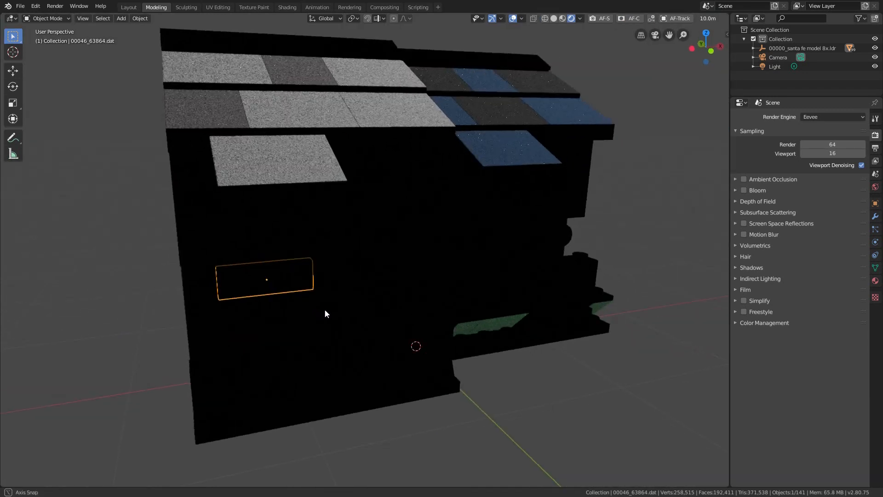
click(287, 7)
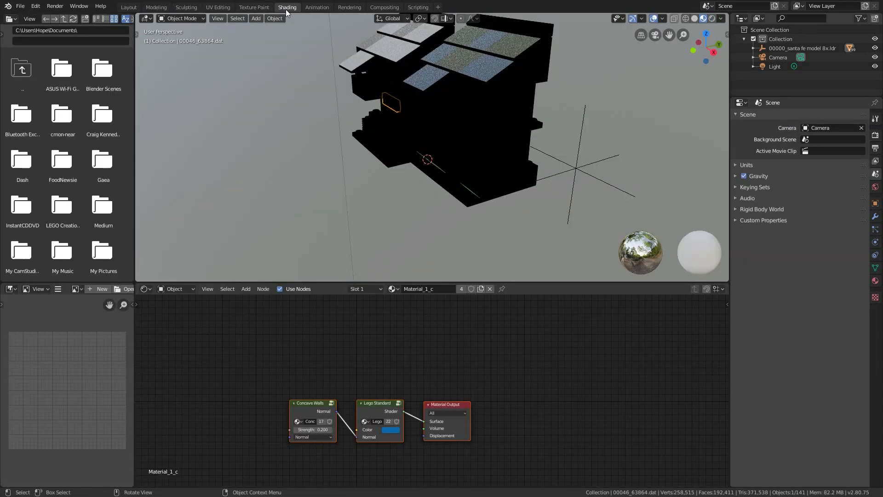
- Compare LookDev and rendered shading of the townhouses, leaving the Shading workspace's viewport in rendered shading
scroll(388, 98, up, 5)
mouse_move(388, 97)
middle_down()
mouse_move(361, 146)
mouse_move(391, 123)
middle_up()
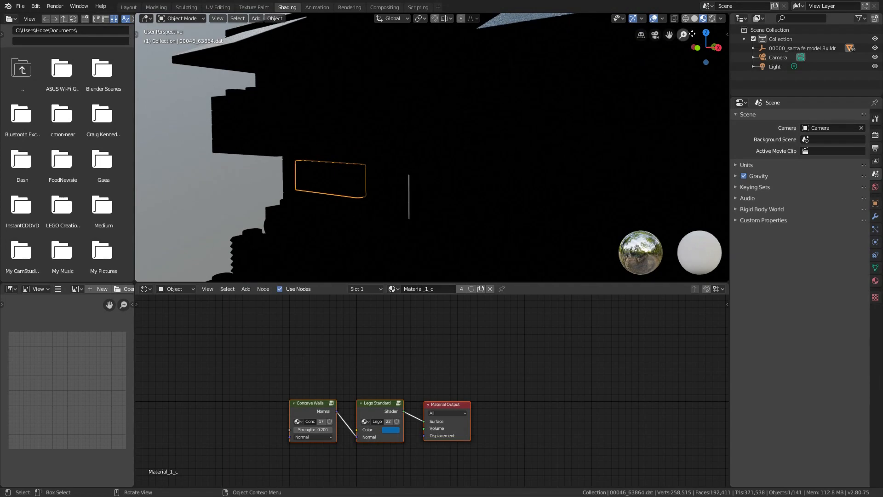
click(711, 18)
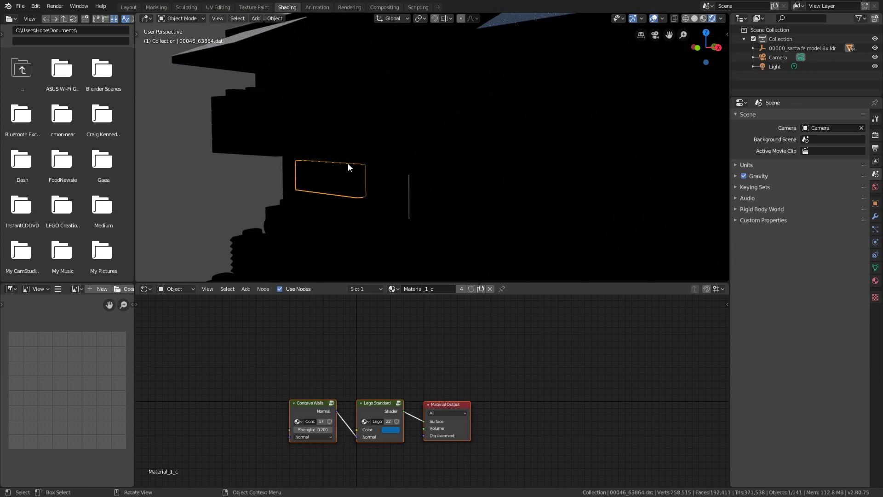
scroll(318, 160, down, 5)
click(704, 18)
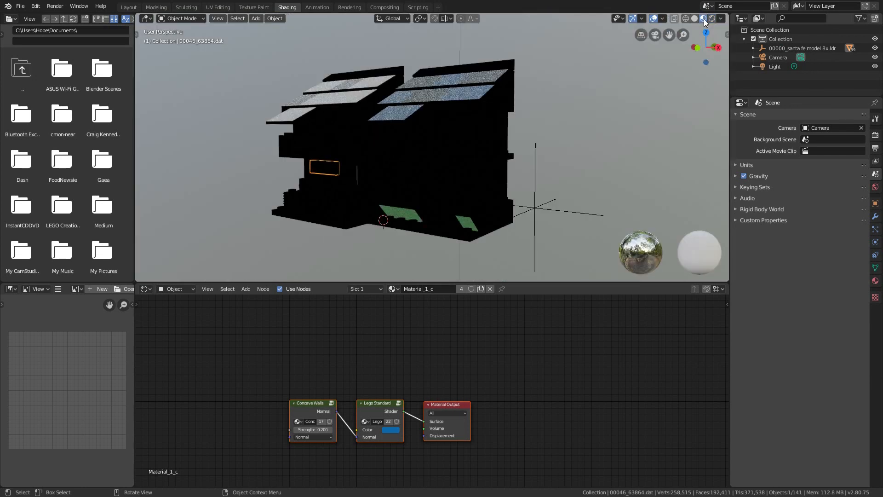
click(712, 19)
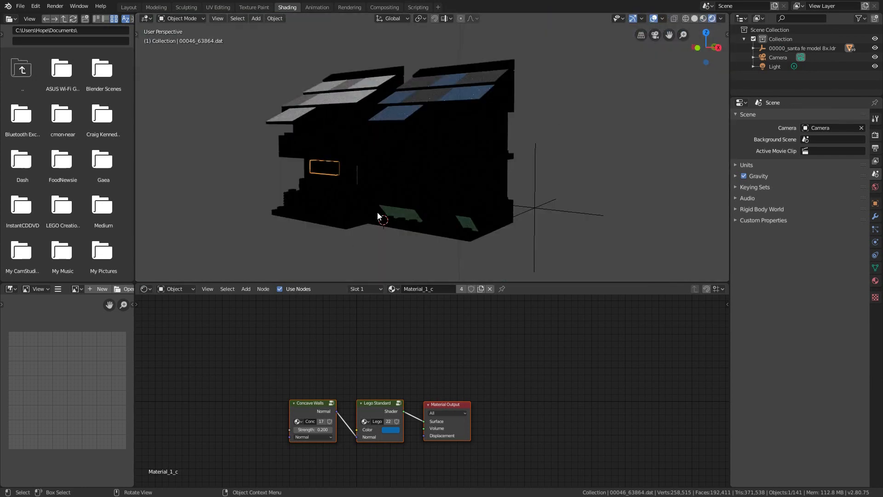
middle_drag(377, 212, 414, 217)
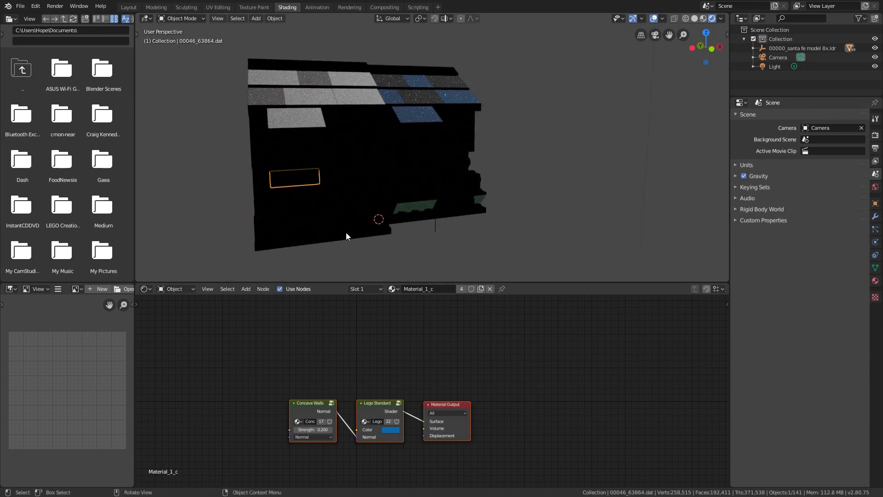
- Examine the blue tile's material nodes, looking inside the Lego Standard node group and leaving it again
middle_drag(356, 434, 380, 392)
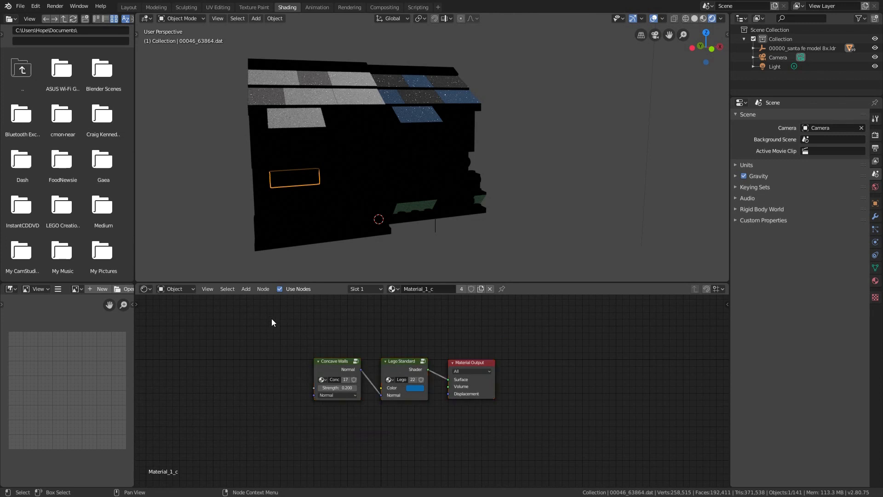
drag(272, 319, 578, 445)
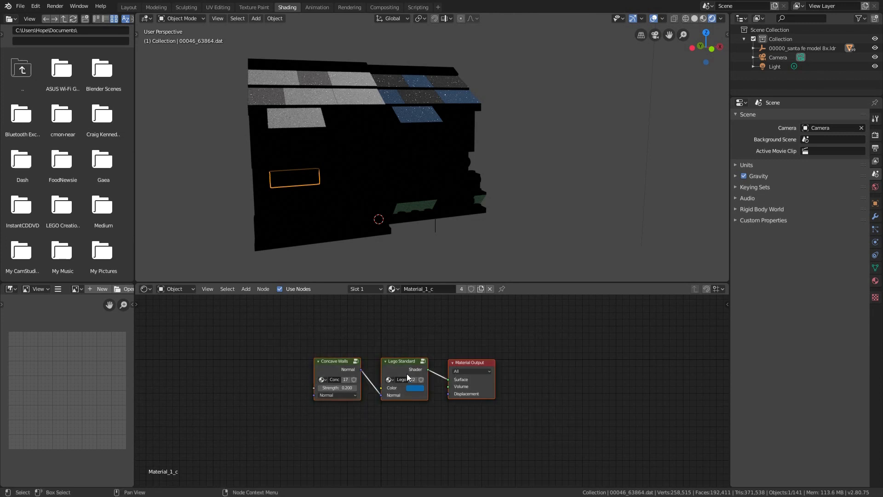
click(405, 360)
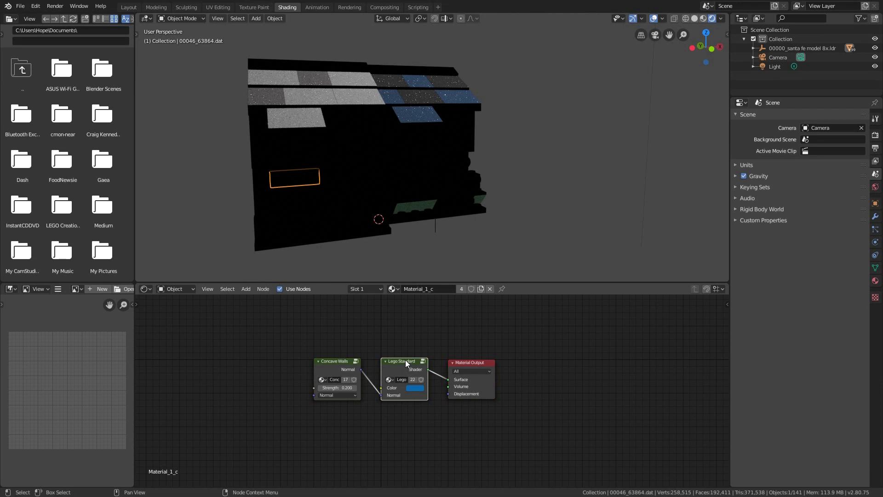
scroll(377, 417, up, 2)
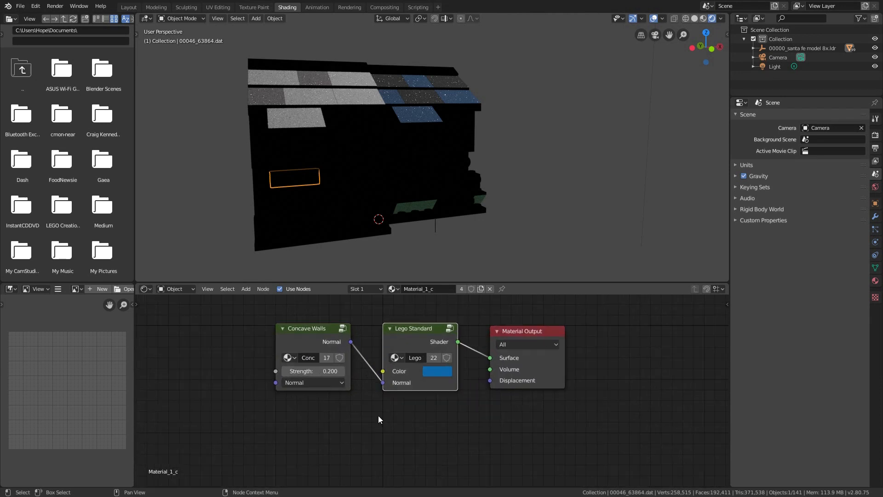
scroll(378, 413, down, 1)
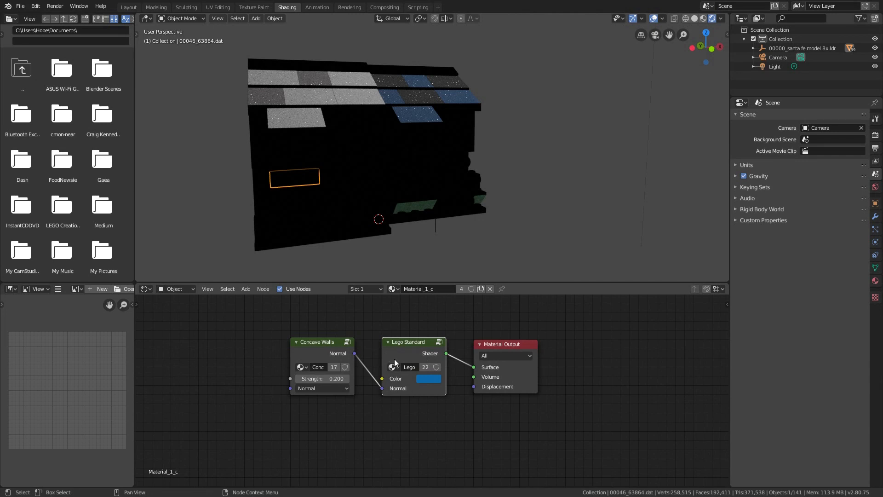
key(Tab)
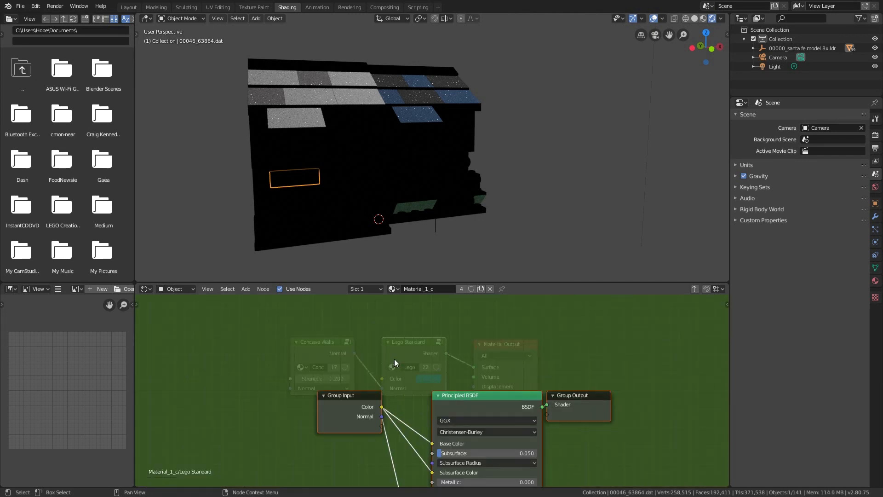
key(Tab)
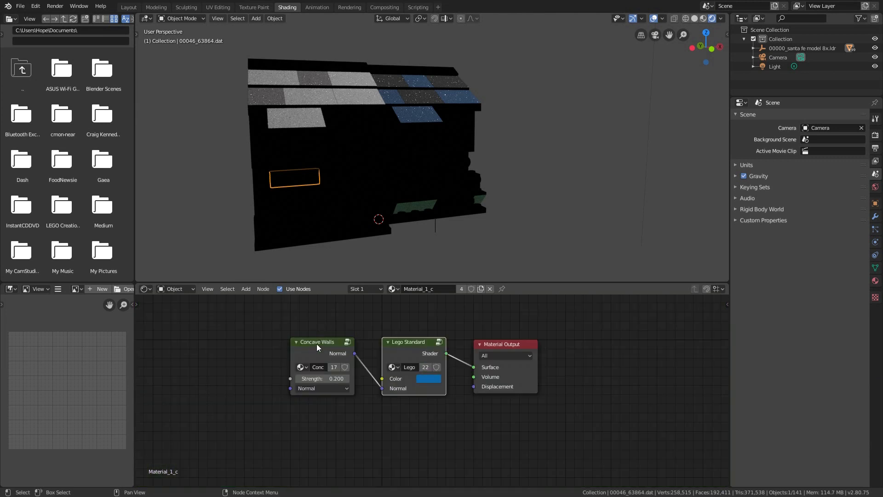
- Disconnect the Concave Walls node from the Lego Standard node's Normal input in the blue, light-blue, black, green and brown materials
mouse_move(317, 343)
mouse_down()
mouse_move(263, 353)
mouse_move(318, 331)
mouse_move(308, 331)
mouse_up()
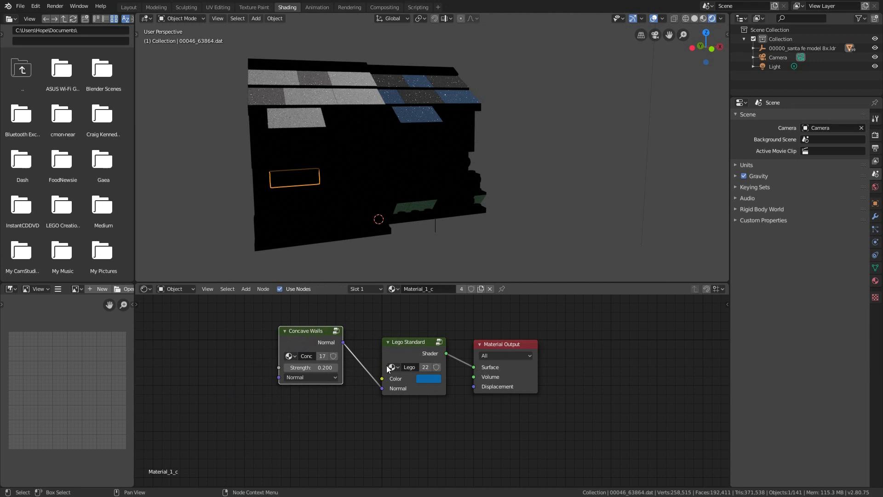
drag(382, 389, 364, 401)
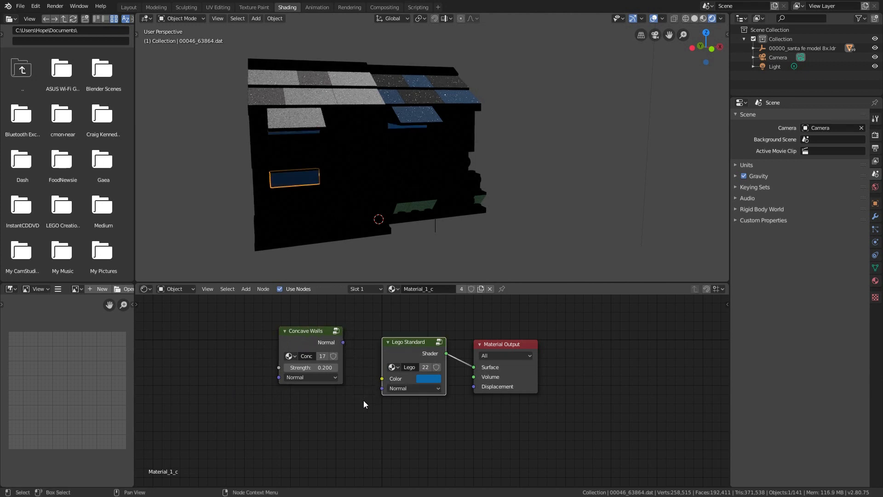
click(401, 166)
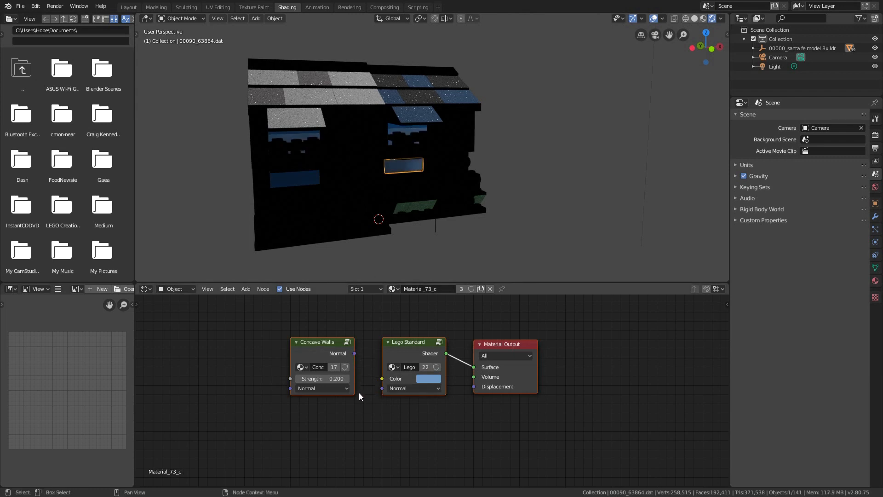
click(349, 196)
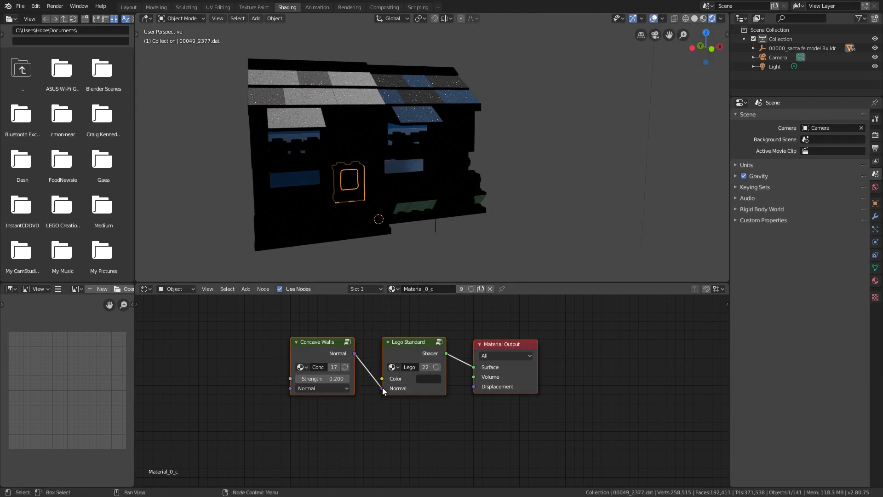
mouse_move(382, 388)
mouse_down()
mouse_move(371, 379)
mouse_move(380, 389)
mouse_move(368, 390)
mouse_up()
click(311, 226)
click(442, 175)
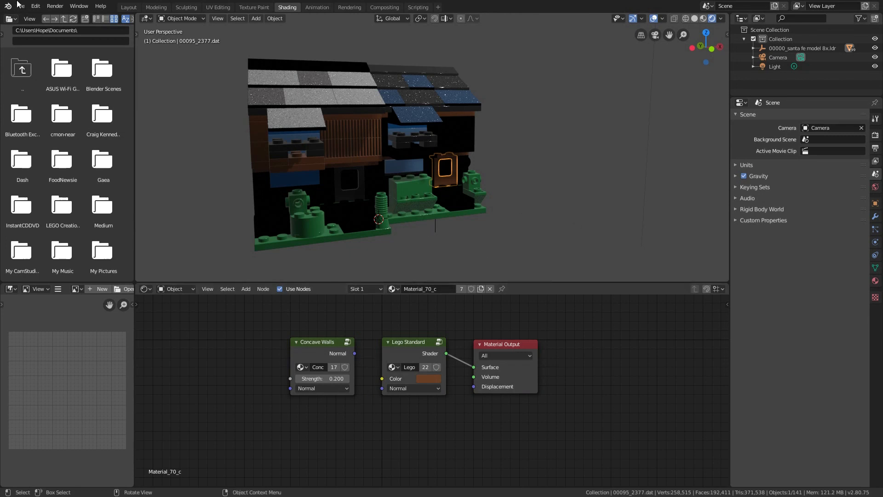
- Switch to the Layout workspace and inspect the front of the whole house model in Material Preview and Rendered shading
click(129, 7)
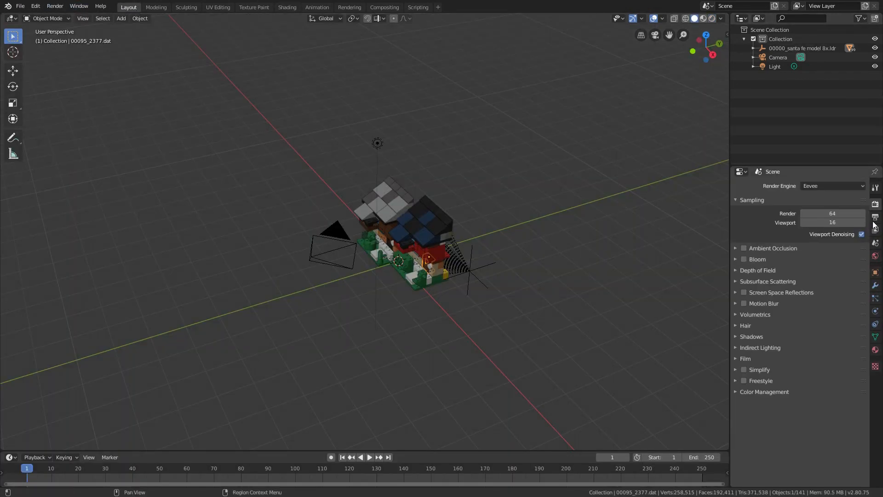
scroll(374, 261, up, 5)
middle_drag(430, 237, 484, 211)
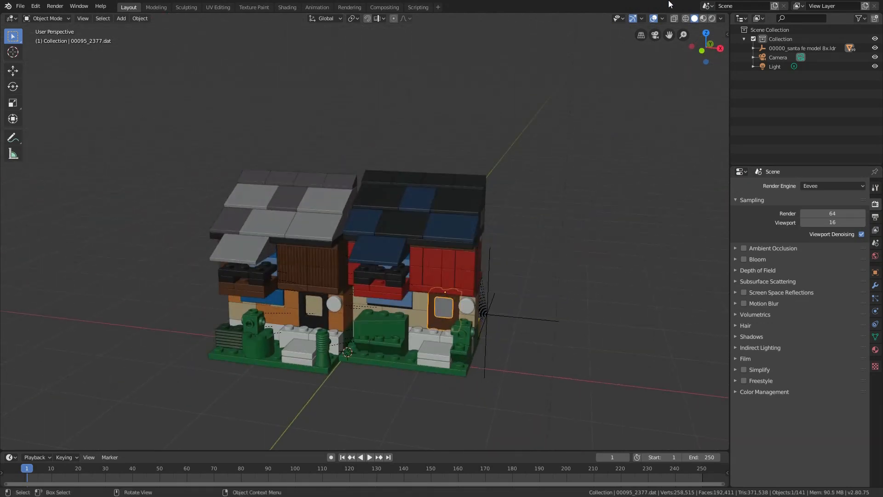
click(703, 18)
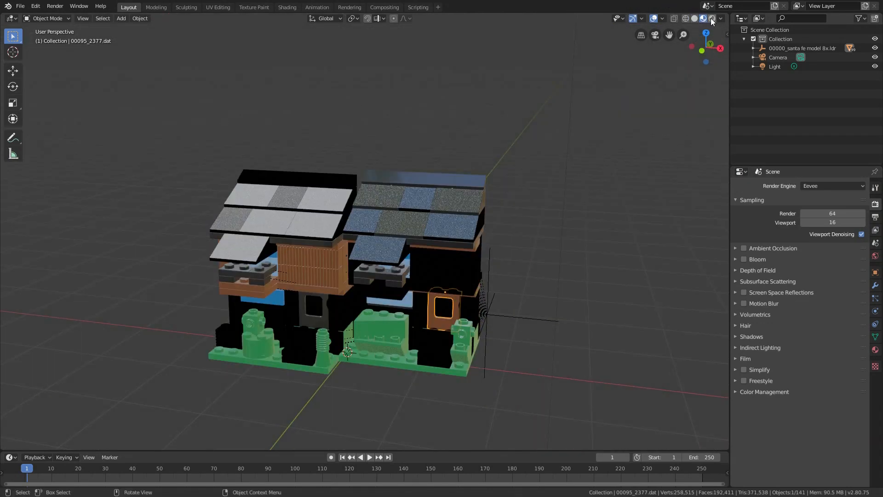
click(713, 19)
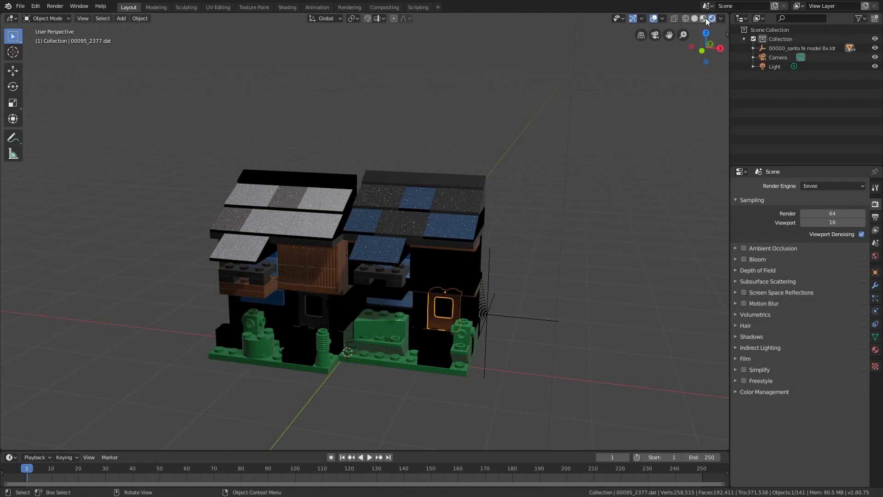
click(704, 19)
- Disconnect the Concave Walls link from the Normal input of the red upper wall brick's material
scroll(449, 305, up, 6)
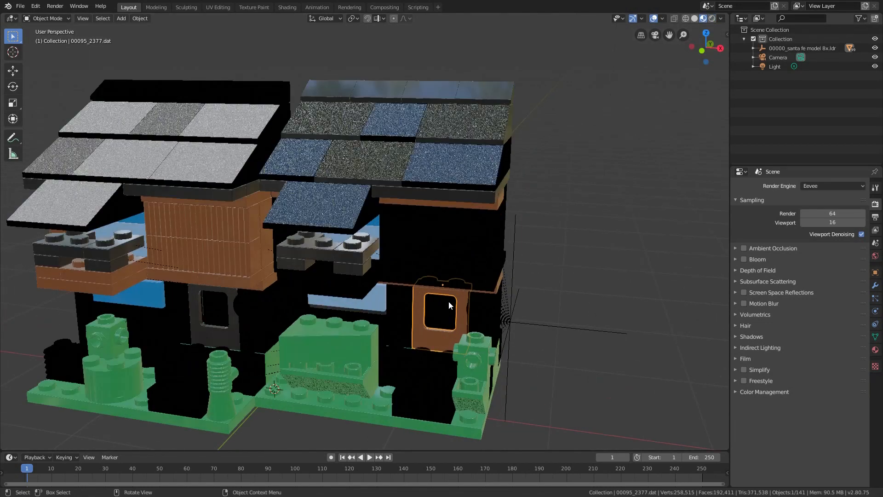
click(473, 221)
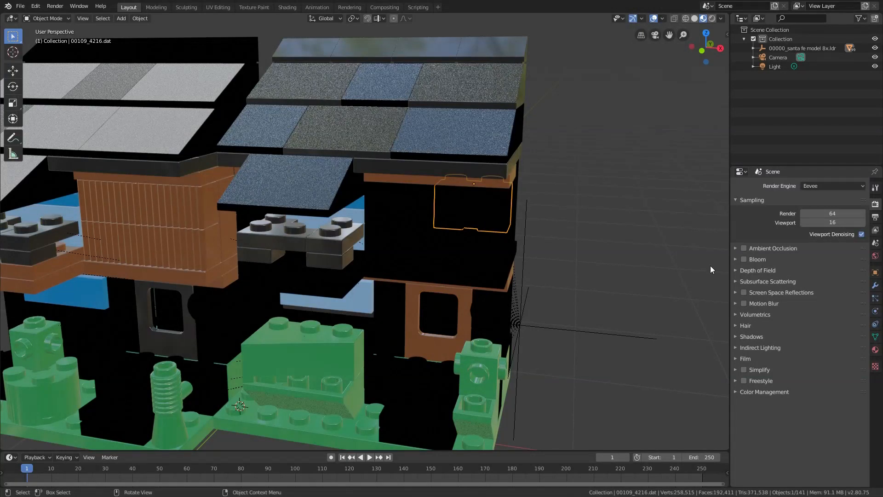
click(876, 351)
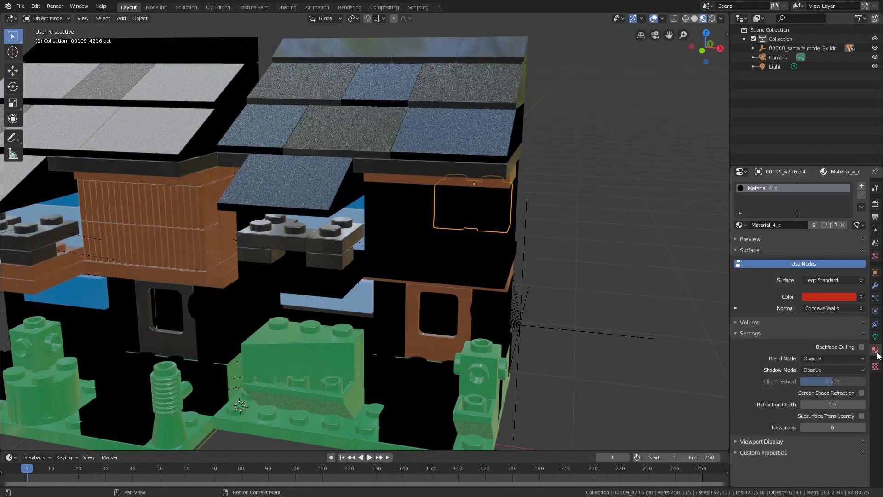
click(862, 308)
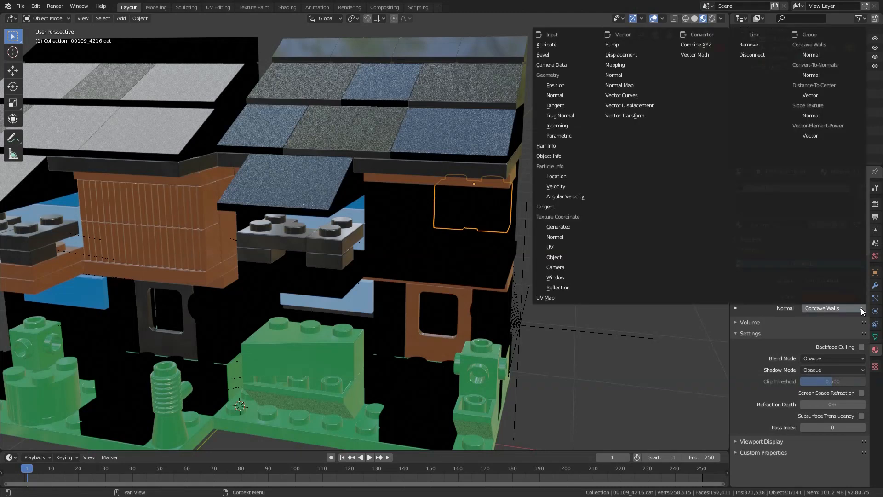
click(752, 56)
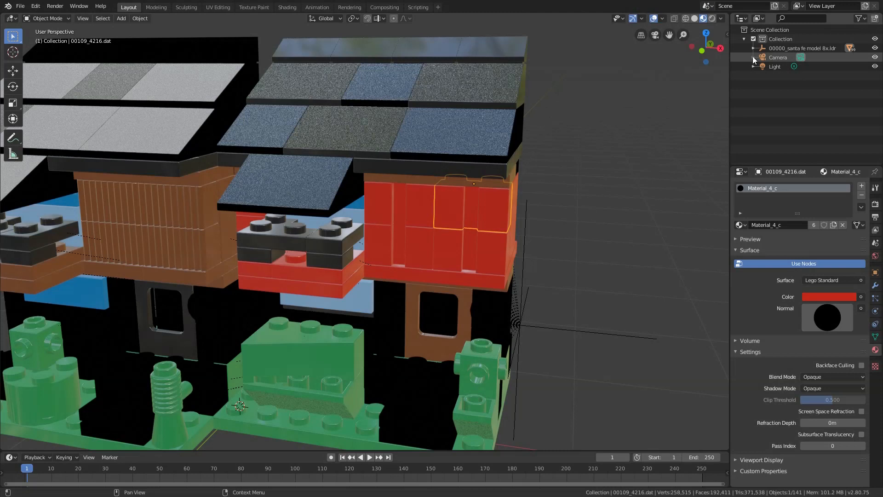
- Disconnect the Concave Walls link from the Normal input of the tan lower wall brick's material, and inspect the house from the other side
click(391, 323)
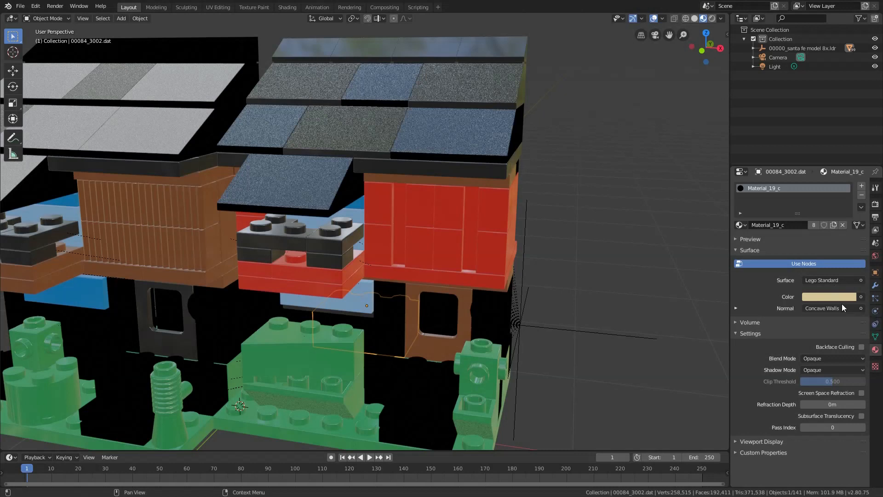
click(860, 308)
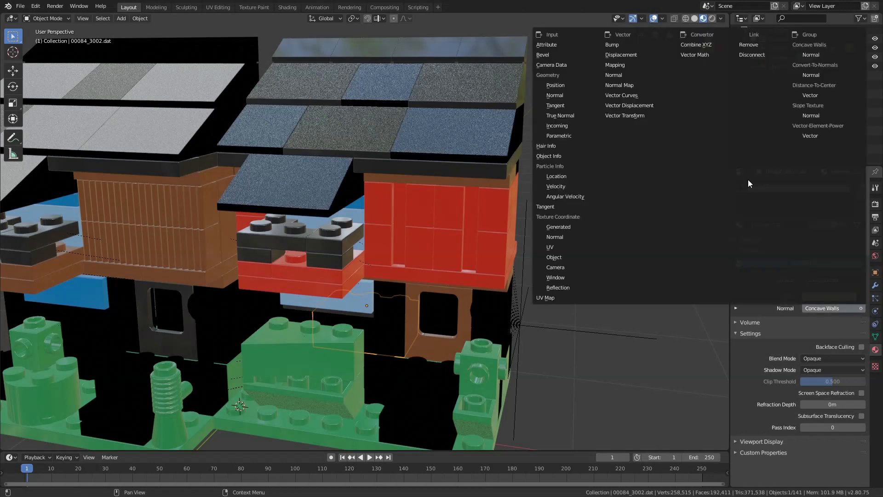
click(749, 56)
scroll(498, 267, down, 5)
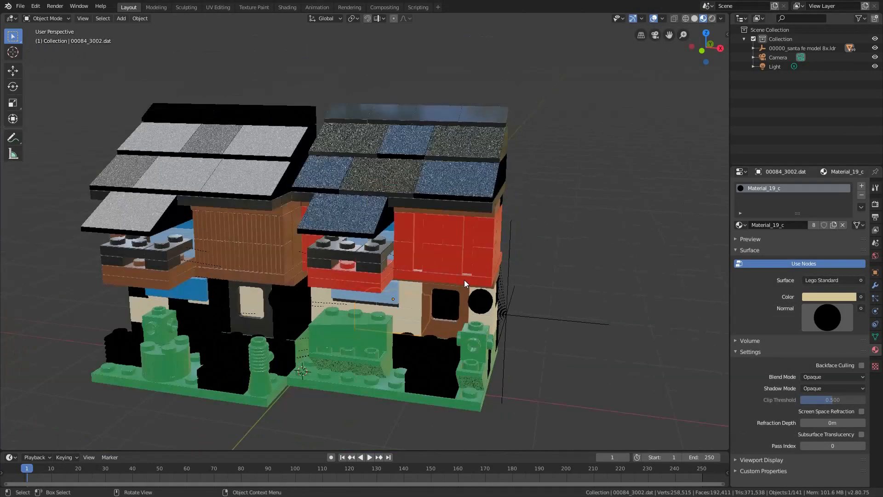
middle_drag(456, 292, 503, 278)
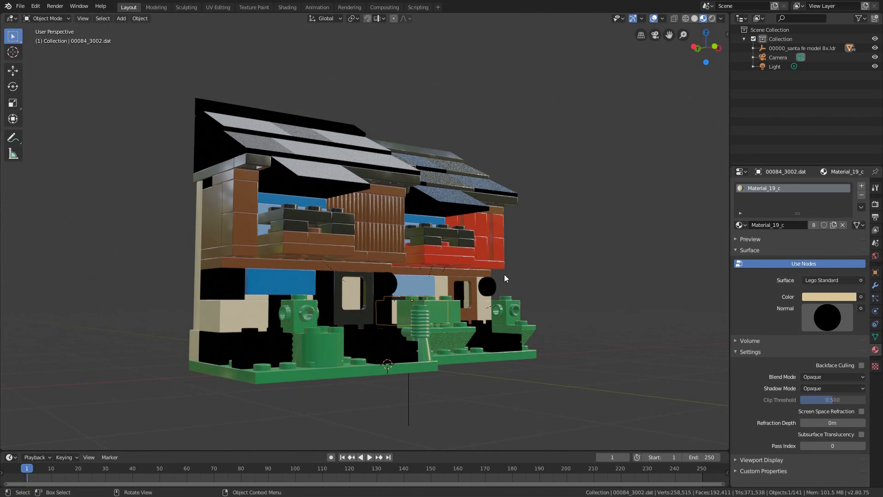
- Quit Blender without saving the changes, relaunch it and dismiss the splash screen to get an empty scene
click(20, 6)
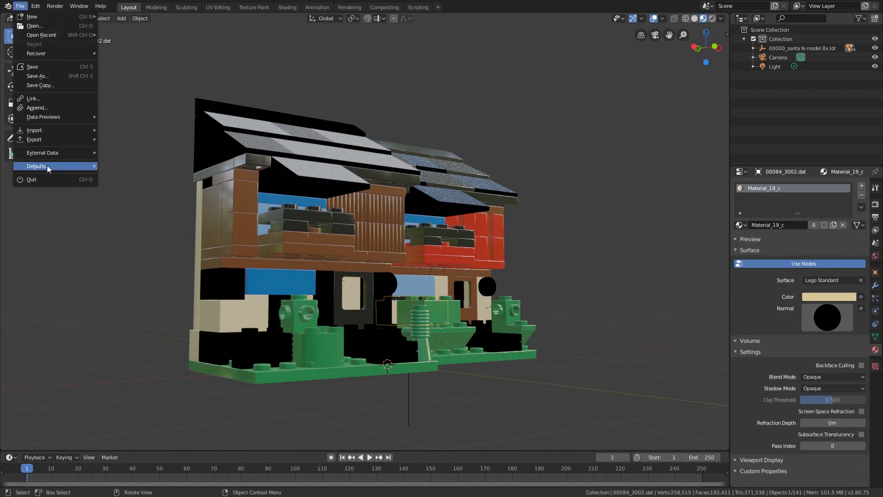
click(41, 180)
click(465, 260)
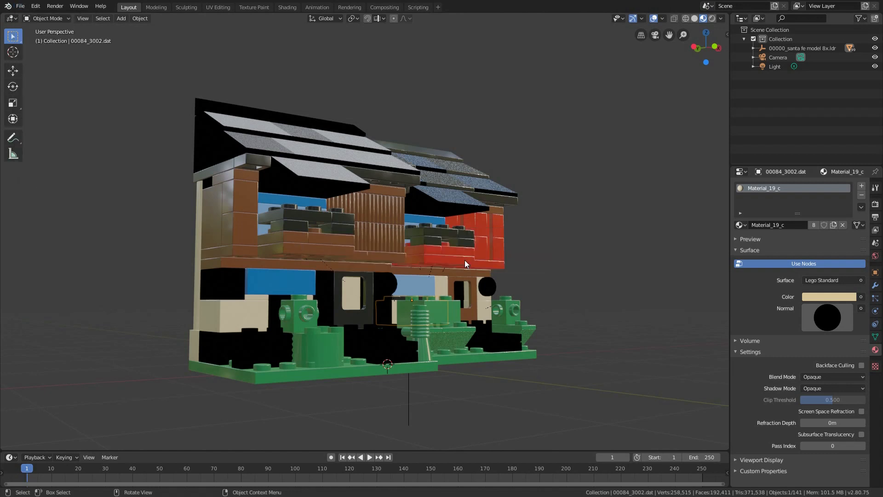
click(10, 489)
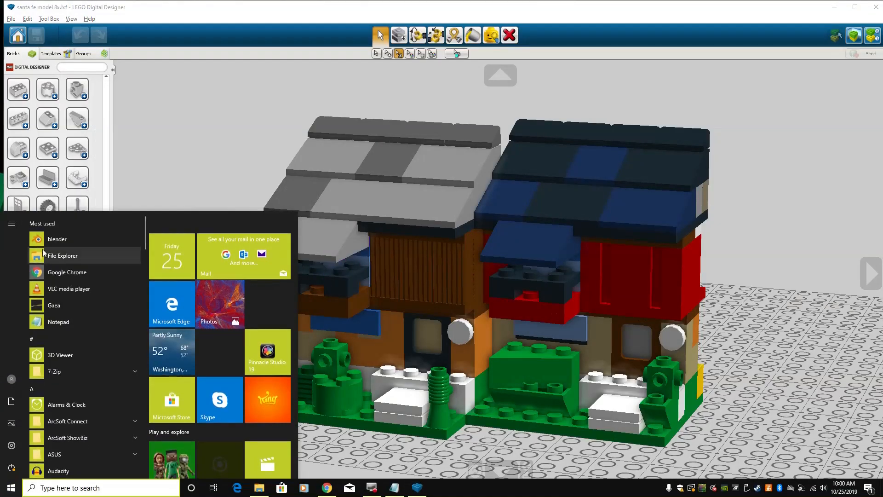
click(41, 236)
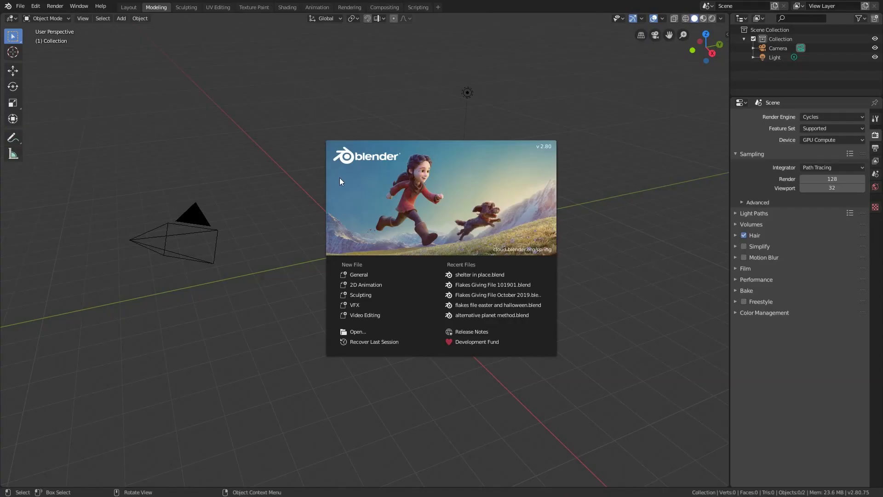
click(353, 175)
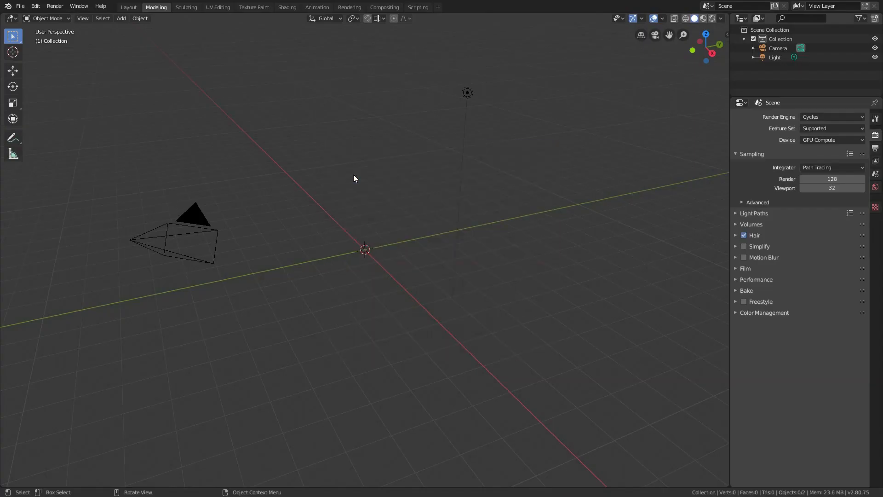
- Move the light in the top view to a spot just in front of the camera
click(469, 92)
right_click(469, 95)
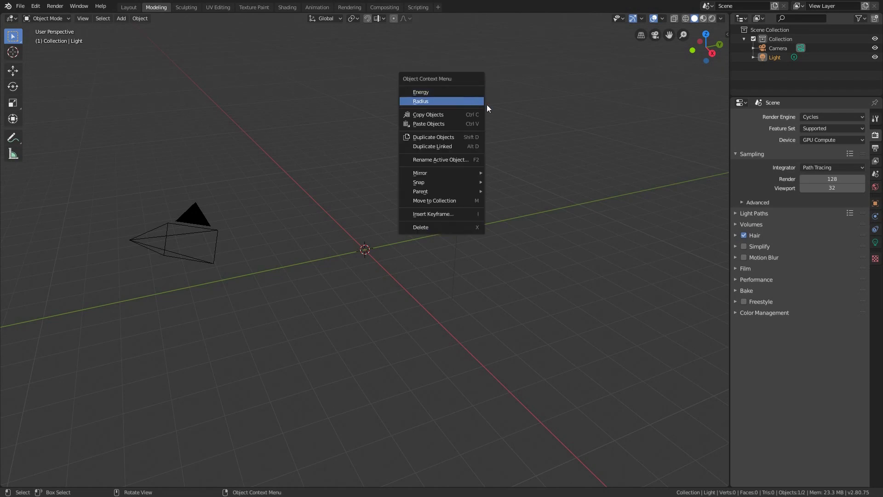
key(KP_7)
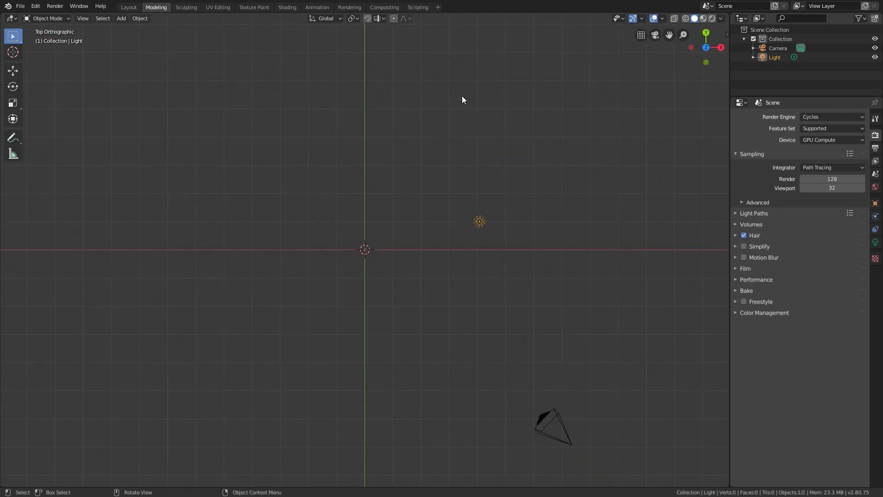
key(g)
click(566, 322)
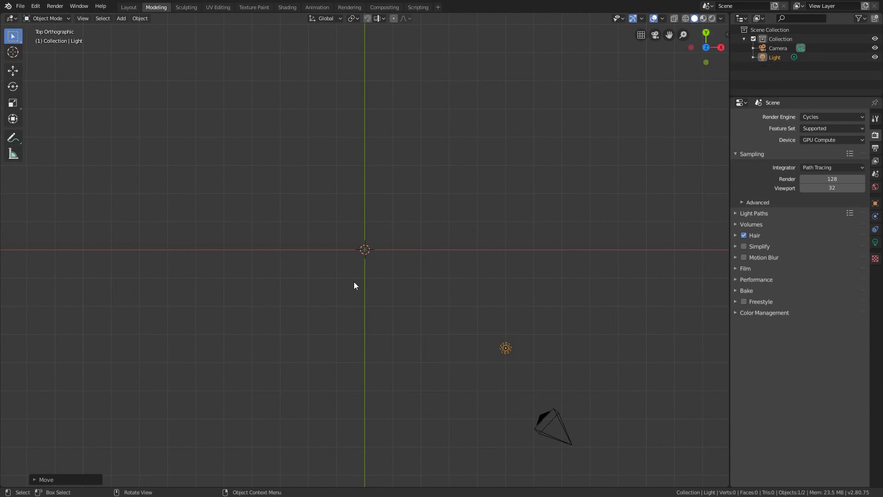
- Start an LDraw import and choose the file santa fe model 8x.ldr in the 2.80 here folder
click(21, 6)
mouse_move(58, 139)
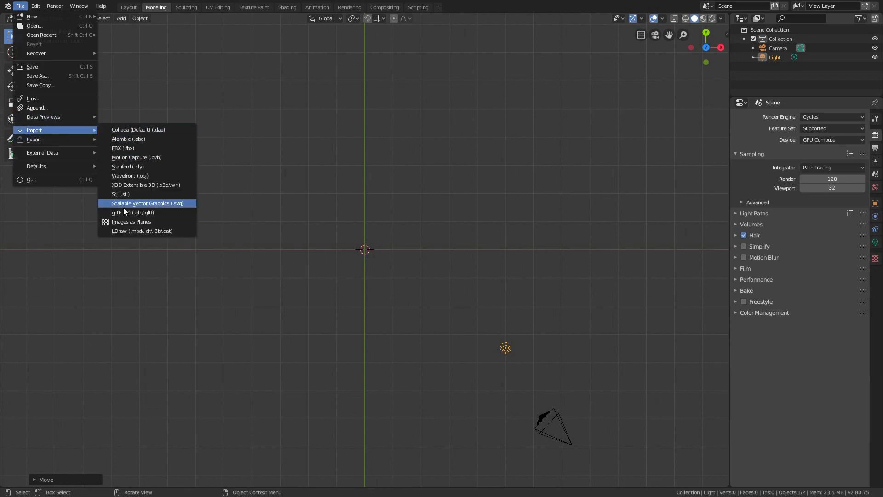
click(128, 231)
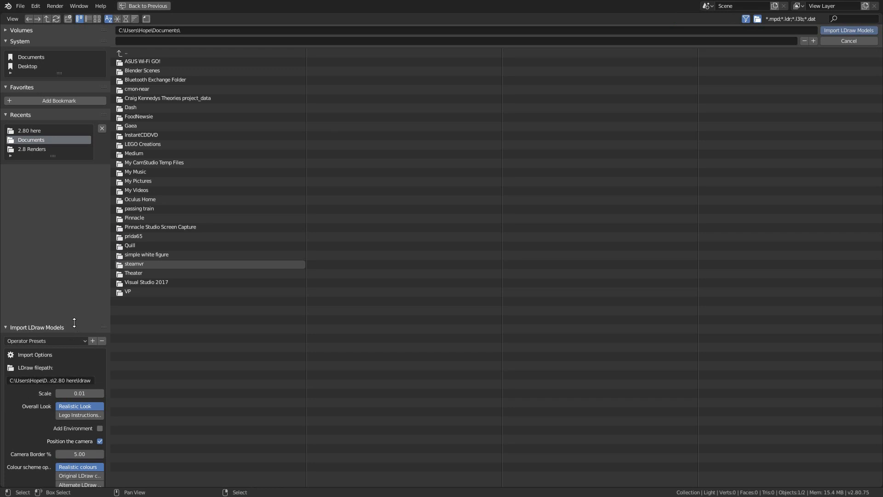
drag(73, 323, 79, 239)
click(30, 131)
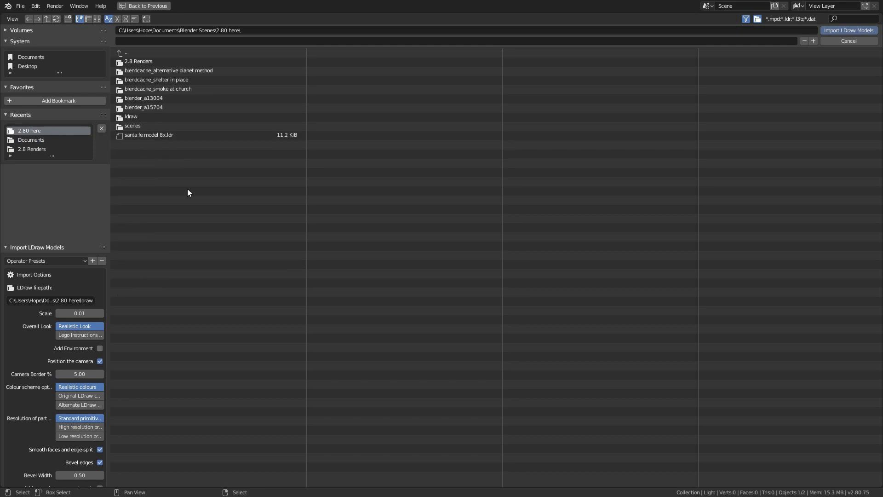
click(157, 136)
- Review the LDraw import options and turn off Use curved wall normals
scroll(42, 363, down, 4)
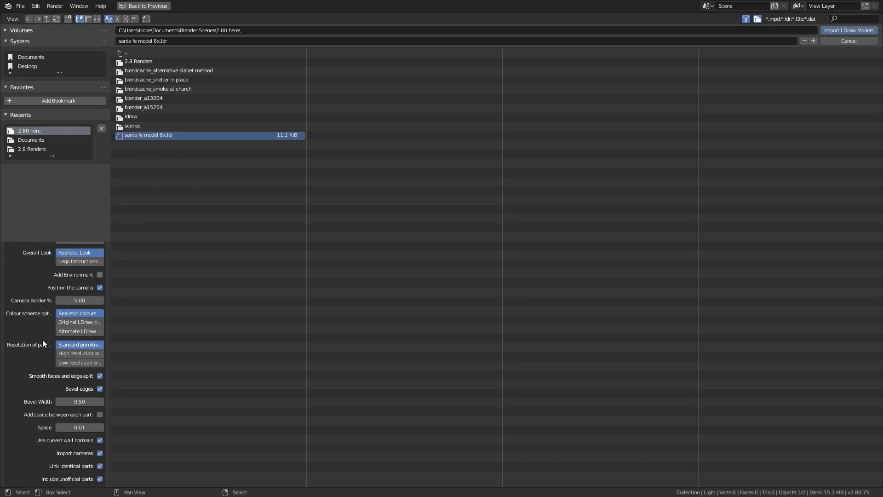
scroll(35, 306, up, 1)
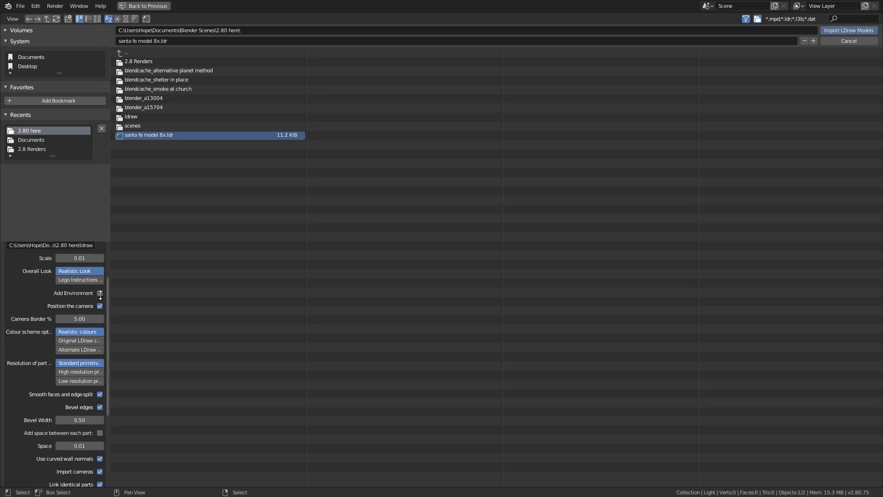
scroll(39, 308, down, 4)
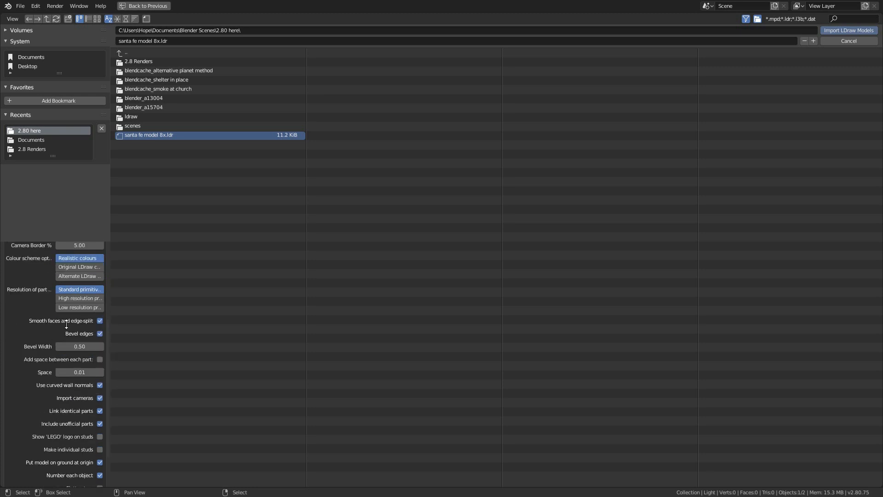
scroll(40, 321, down, 3)
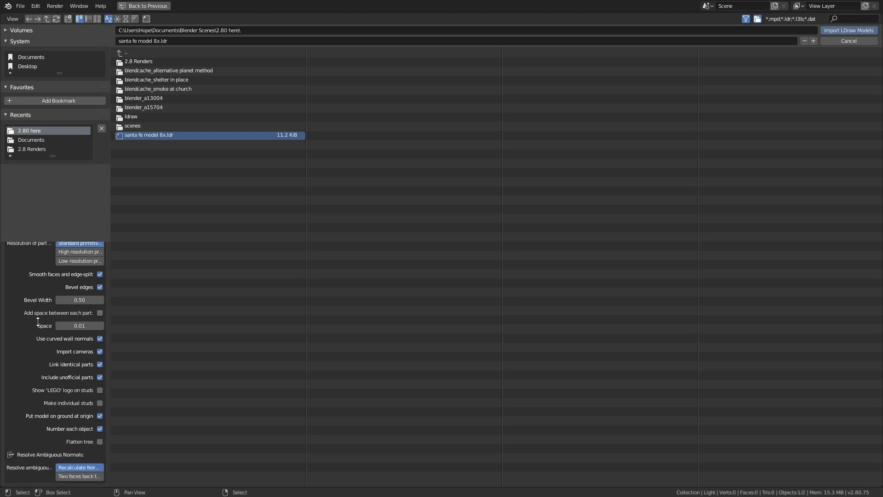
scroll(36, 336, up, 6)
scroll(33, 320, down, 5)
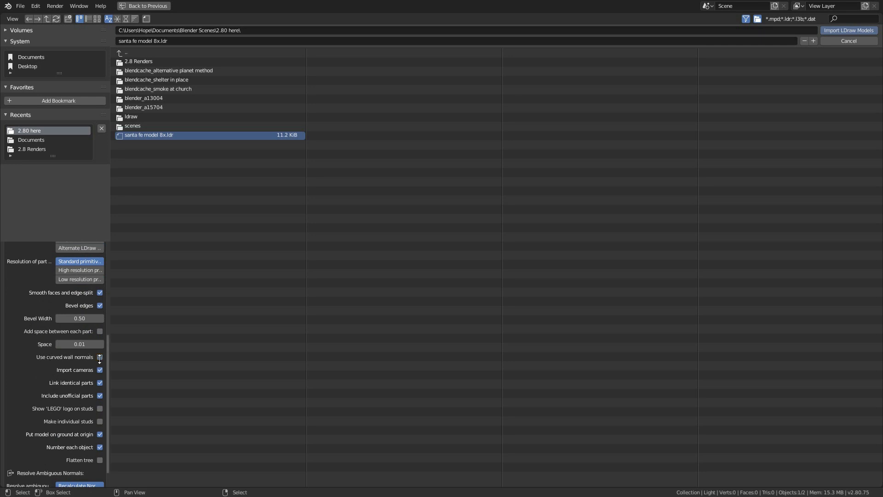
click(100, 357)
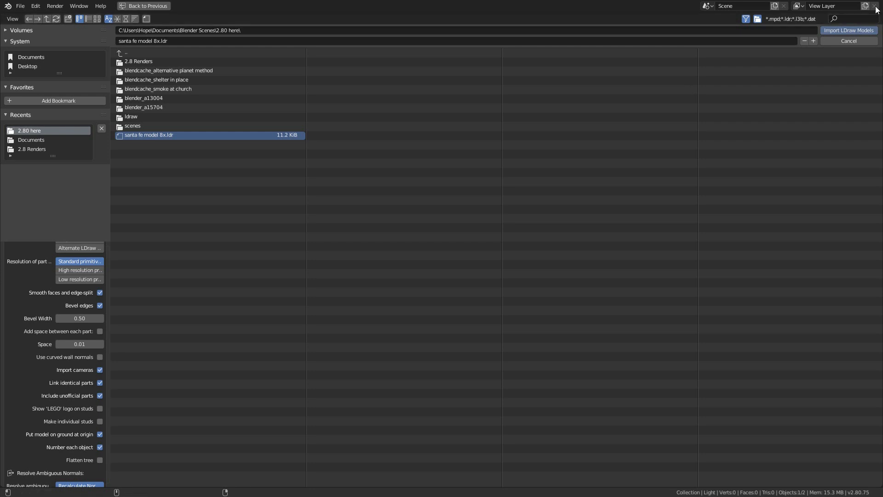
- Run the LDraw import of the chosen model and set the render engine to Eevee
click(857, 30)
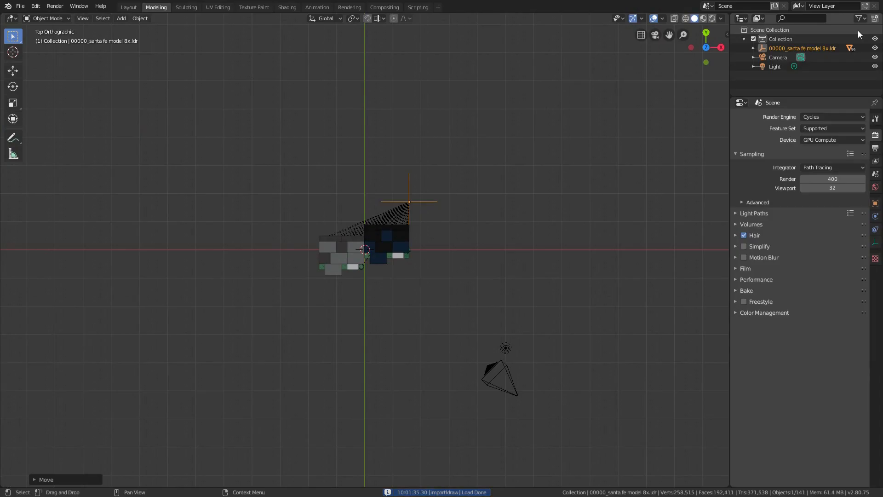
click(830, 118)
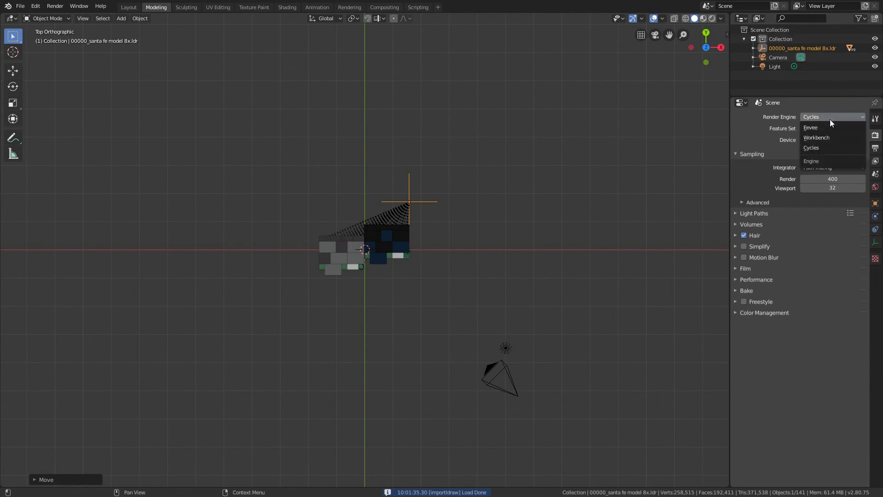
click(821, 127)
- Examine the front of the imported houses up close in material preview and rendered viewport shading
middle_drag(335, 254, 388, 267)
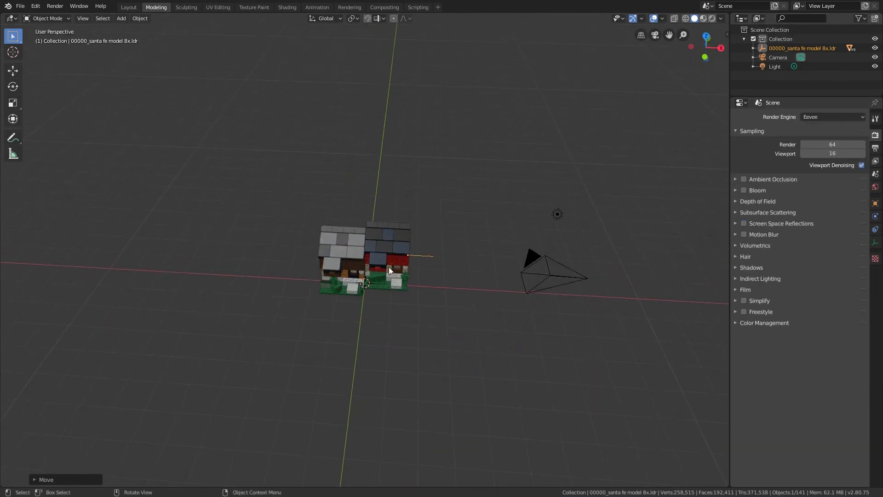
scroll(388, 267, up, 6)
right_click(400, 259)
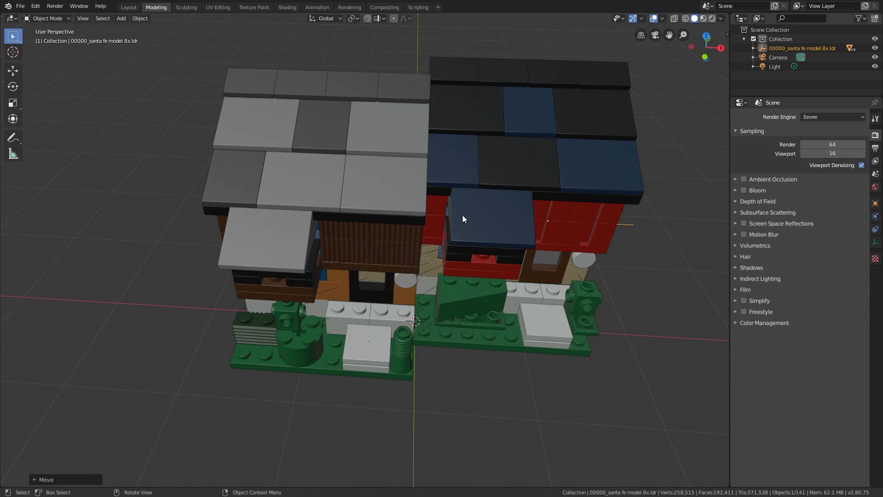
mouse_move(431, 226)
middle_down()
mouse_move(448, 219)
mouse_move(423, 233)
mouse_move(407, 281)
mouse_move(397, 220)
mouse_move(422, 203)
mouse_move(401, 212)
middle_up()
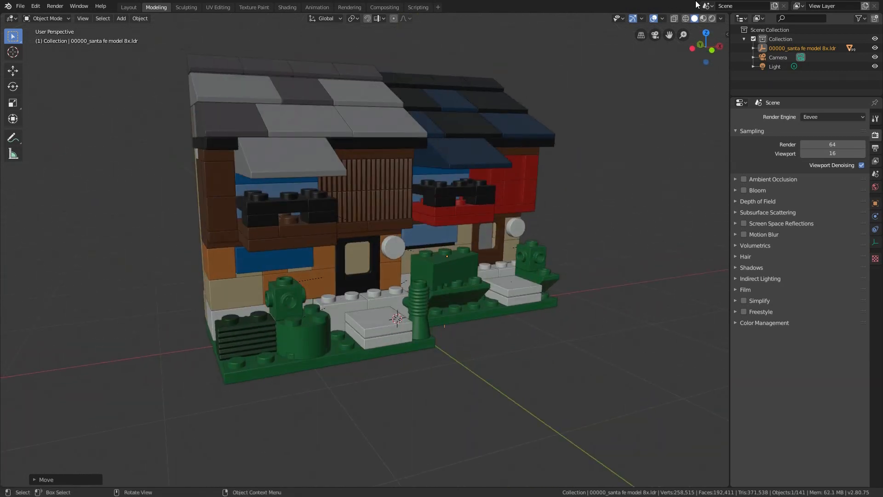
click(704, 19)
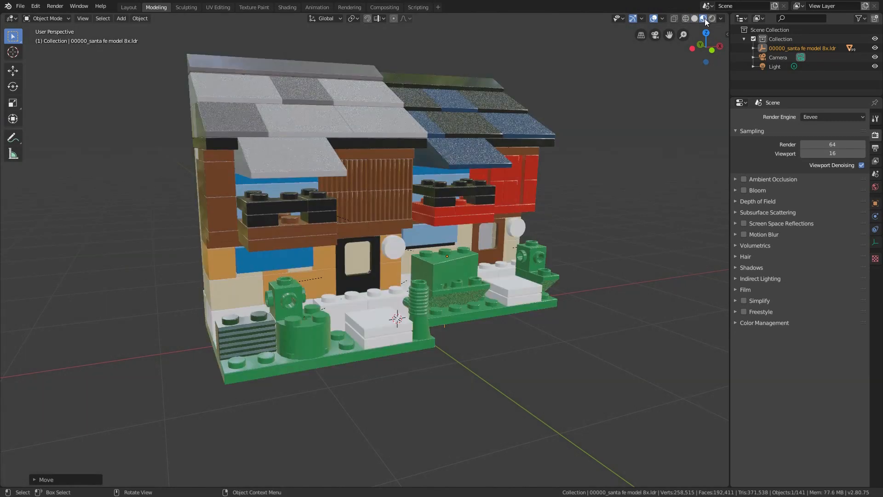
click(711, 18)
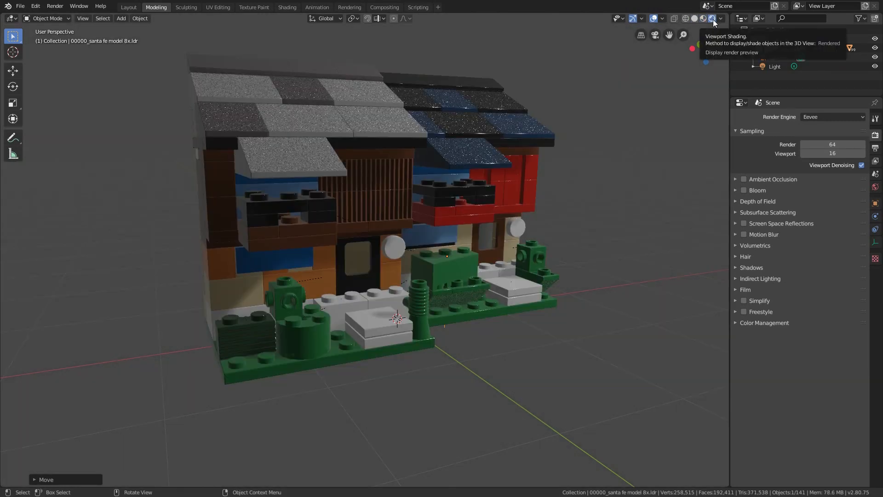
- Select a grooved brown brick on the upper wall and inspect its material settings and shader nodes in the Shading workspace
click(366, 167)
click(875, 280)
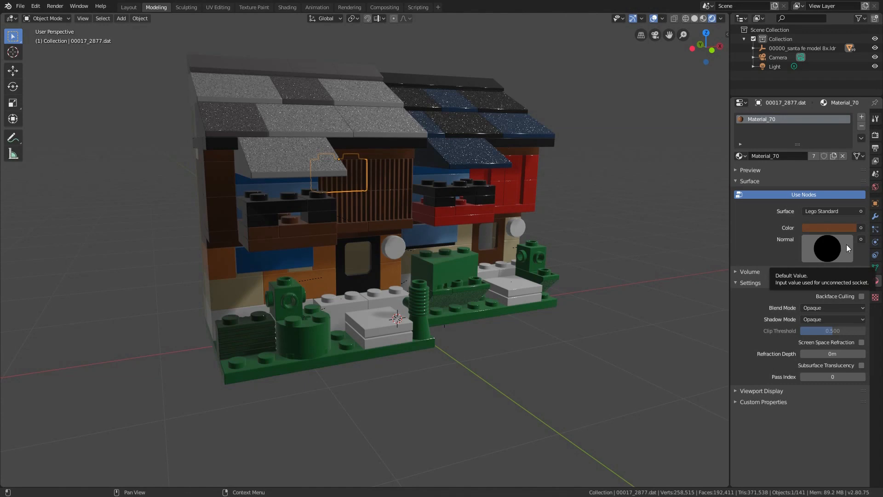
click(287, 7)
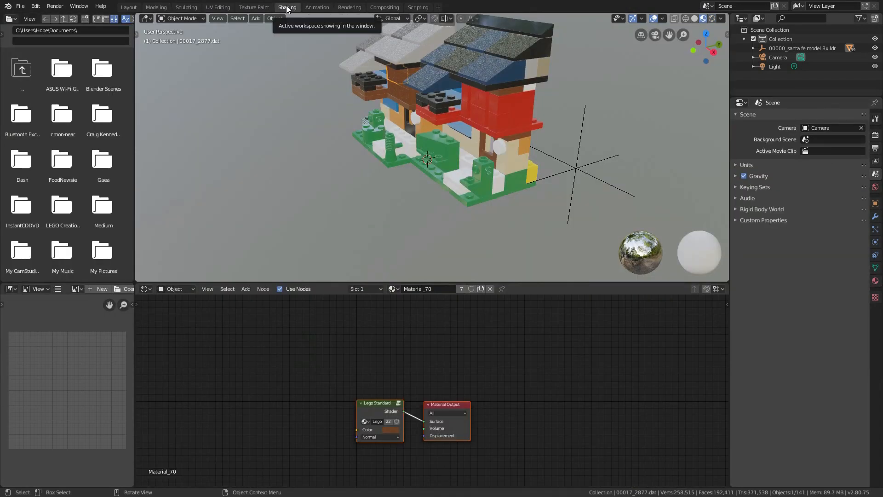
key(Home)
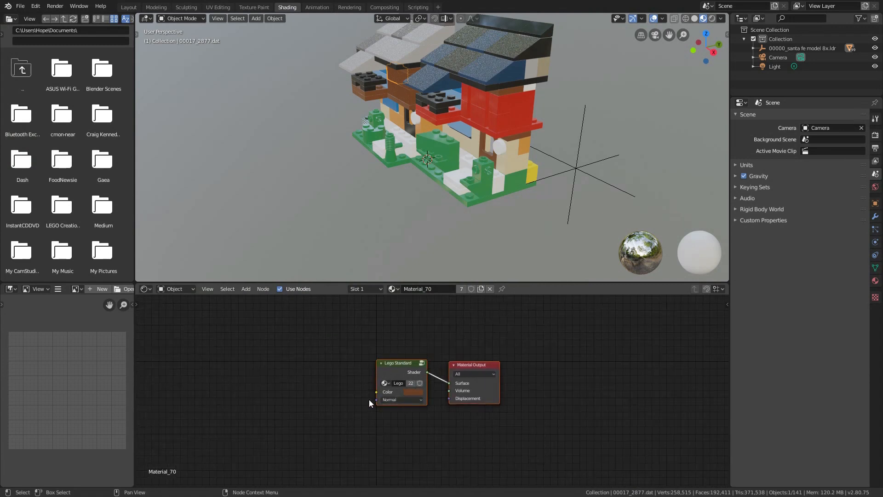
drag(380, 401, 285, 350)
drag(199, 315, 329, 404)
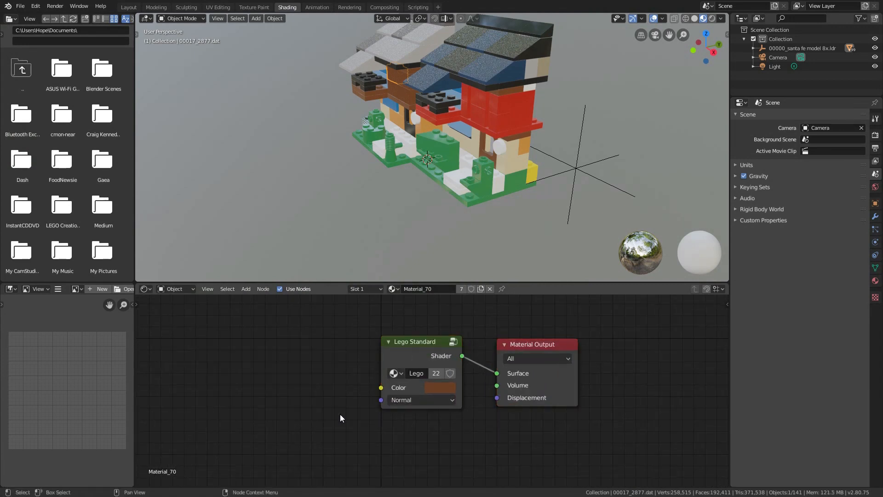
scroll(499, 48, up, 5)
middle_drag(490, 192, 509, 167)
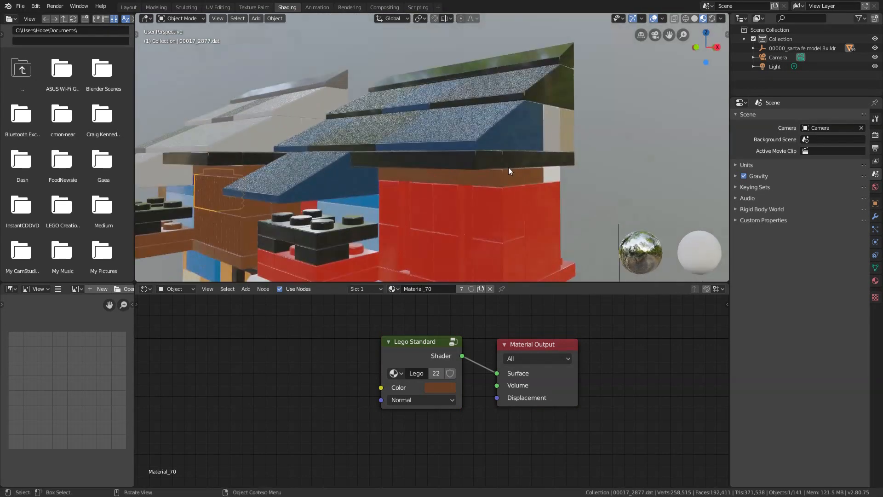
- Return to the Layout workspace, display the model in rendered shading and set the render engine to Cycles
click(131, 9)
mouse_move(421, 248)
middle_down()
mouse_move(422, 239)
mouse_move(417, 246)
middle_up()
scroll(416, 246, up, 3)
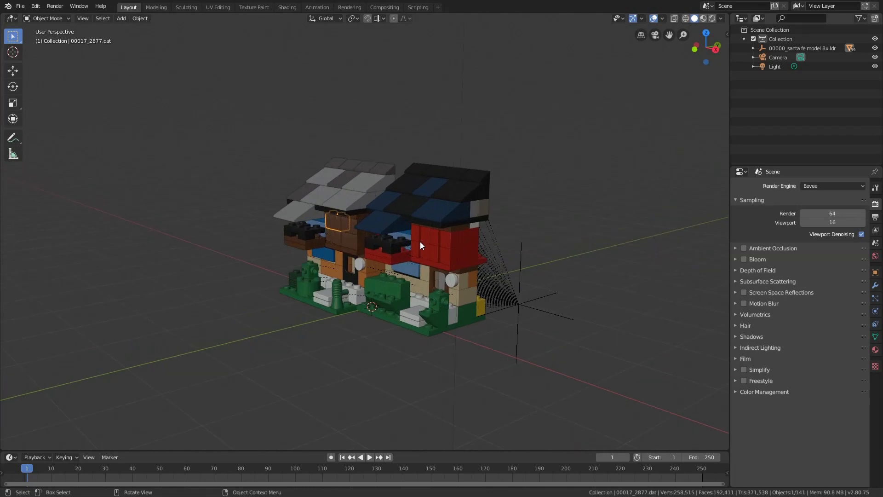
click(712, 19)
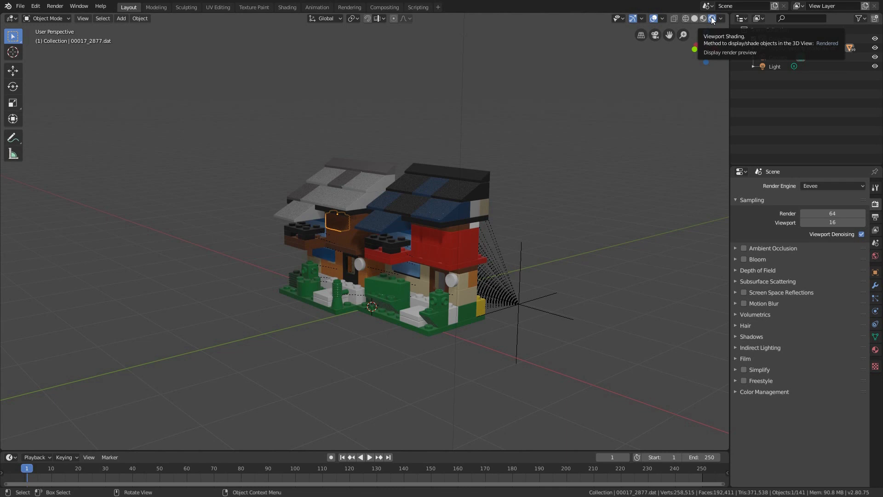
click(827, 185)
click(815, 212)
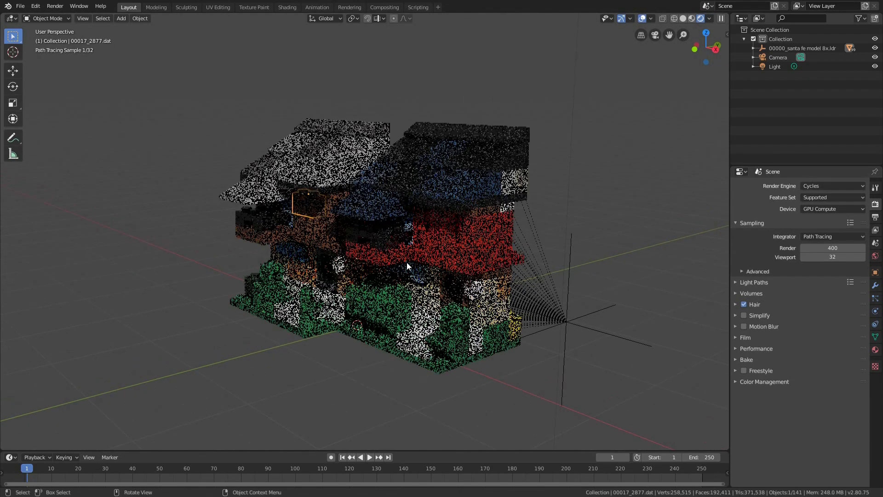
- Compare the houses in material preview and Cycles rendered shading, and examine the bricks around the doors up close
scroll(406, 262, down, 4)
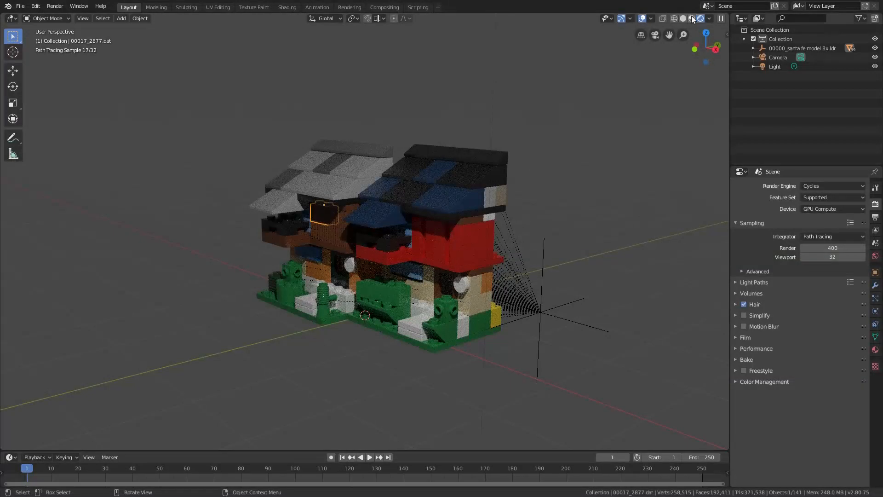
click(692, 18)
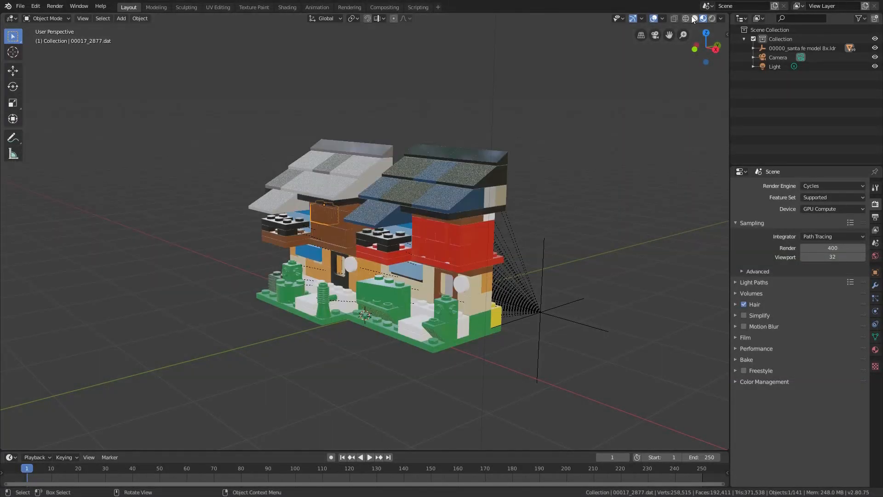
middle_drag(427, 223, 472, 227)
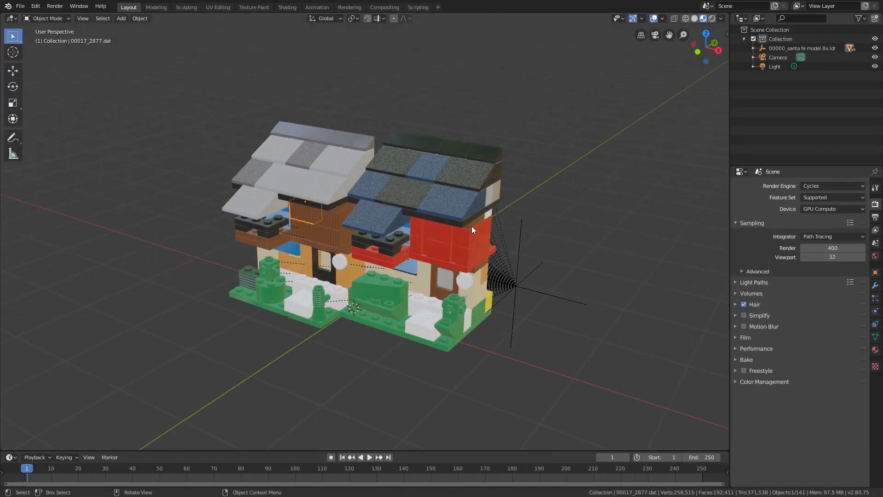
click(712, 18)
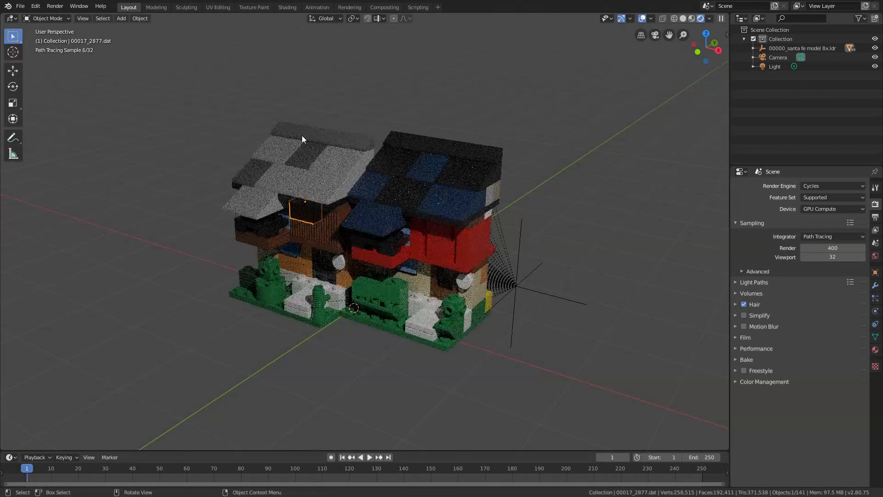
scroll(410, 227, up, 2)
scroll(411, 227, up, 5)
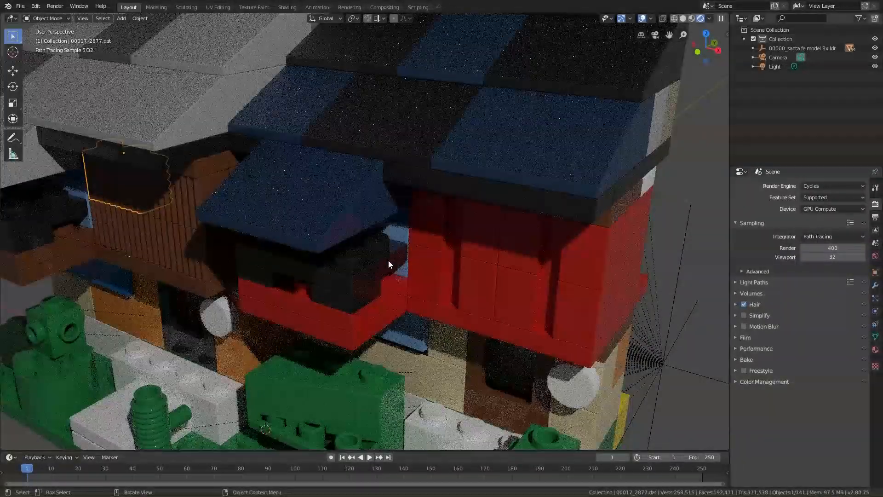
shift+middle_drag(389, 261, 424, 174)
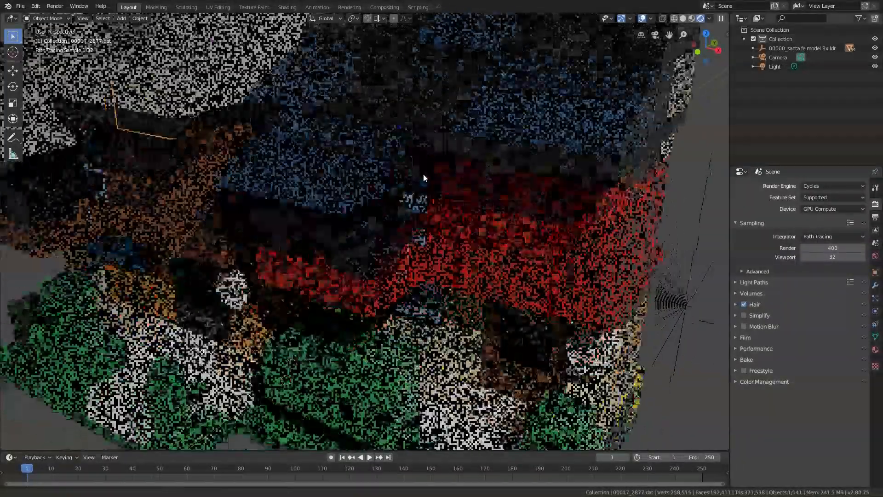
scroll(180, 293, up, 1)
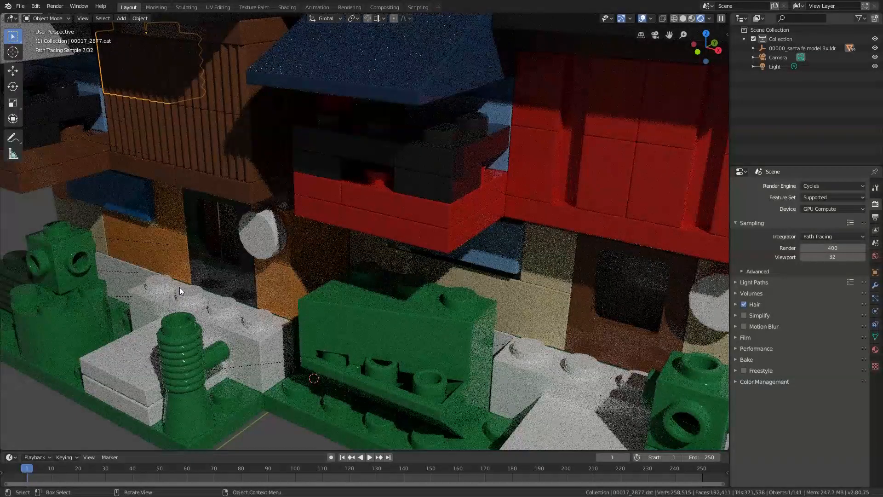
- Restrict the viewport render to a region around the brown house's door and set the viewport samples to 0
key(ctrl+b)
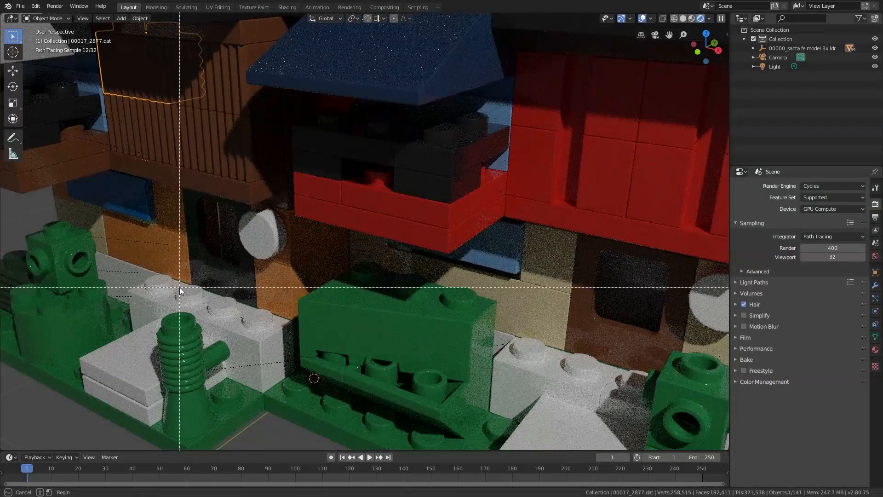
drag(147, 163, 315, 313)
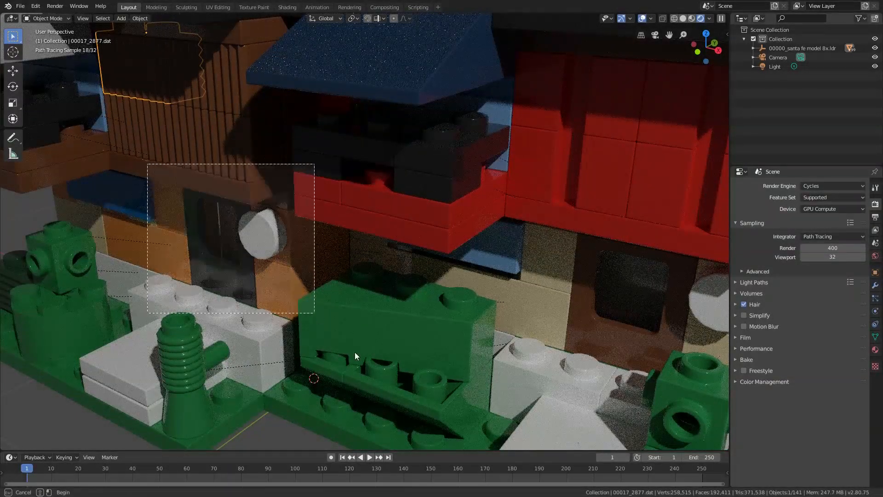
drag(354, 352, 388, 376)
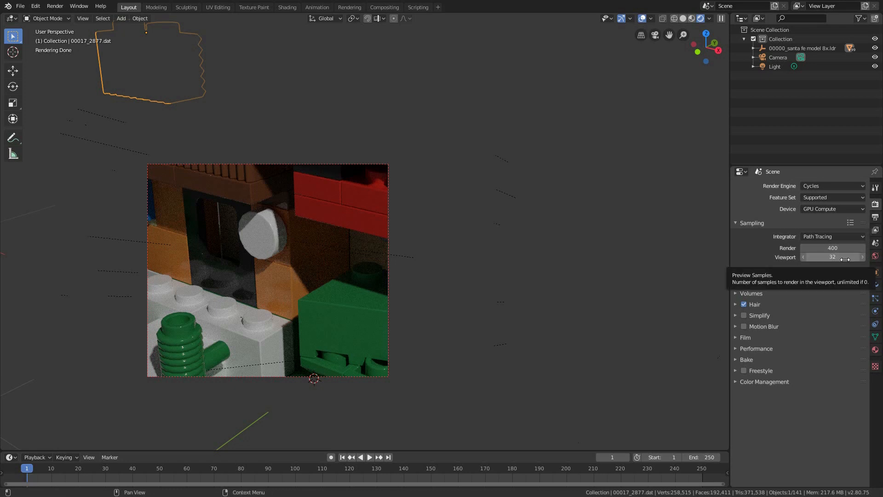
key(BackSpace)
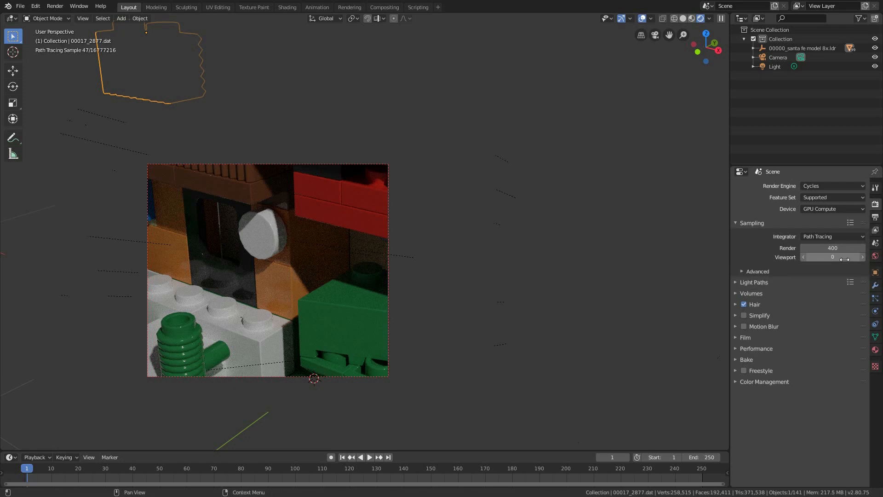
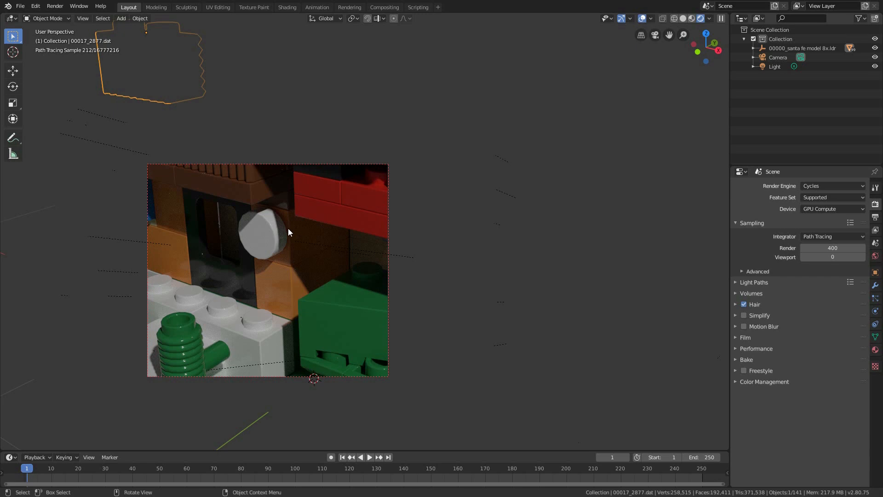
- Inspect the render around the red house's door and review the view layer's Denoising settings
middle_drag(285, 265, 313, 246)
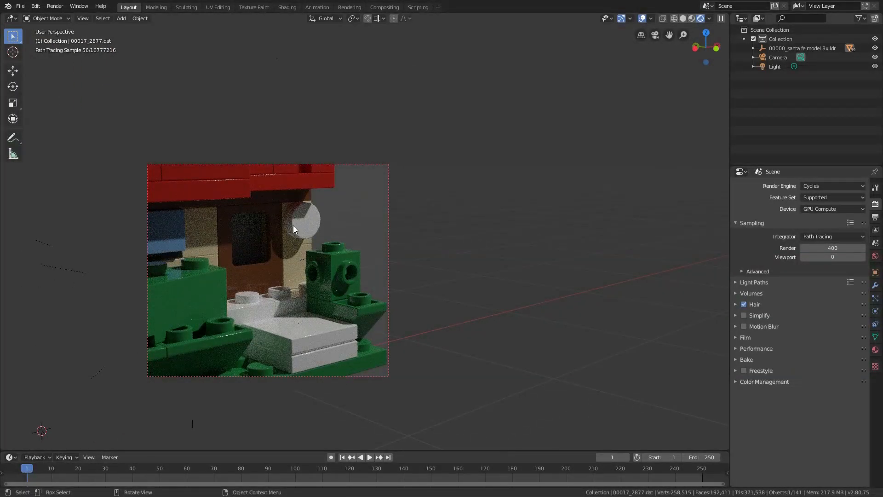
click(876, 230)
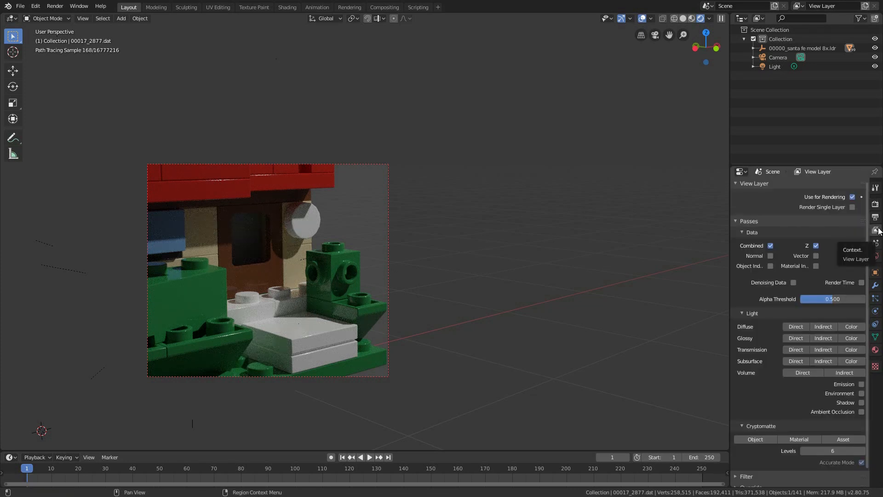
scroll(807, 310, down, 1)
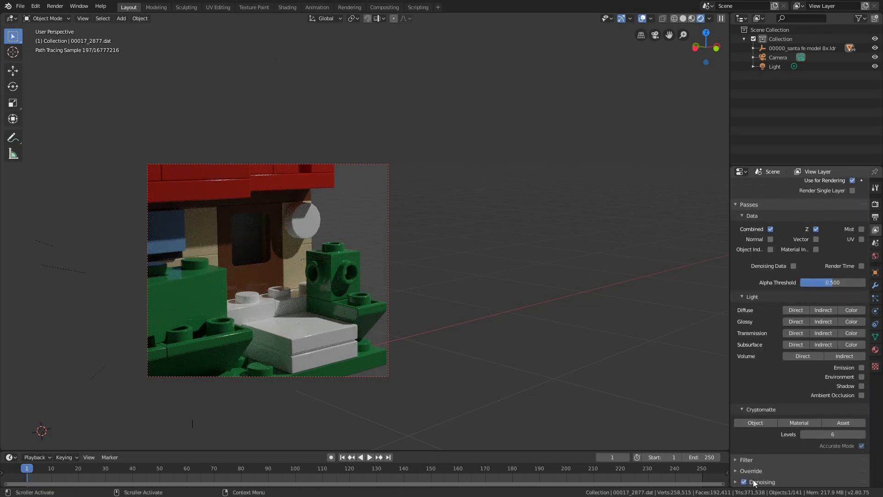
click(735, 482)
scroll(767, 435, down, 5)
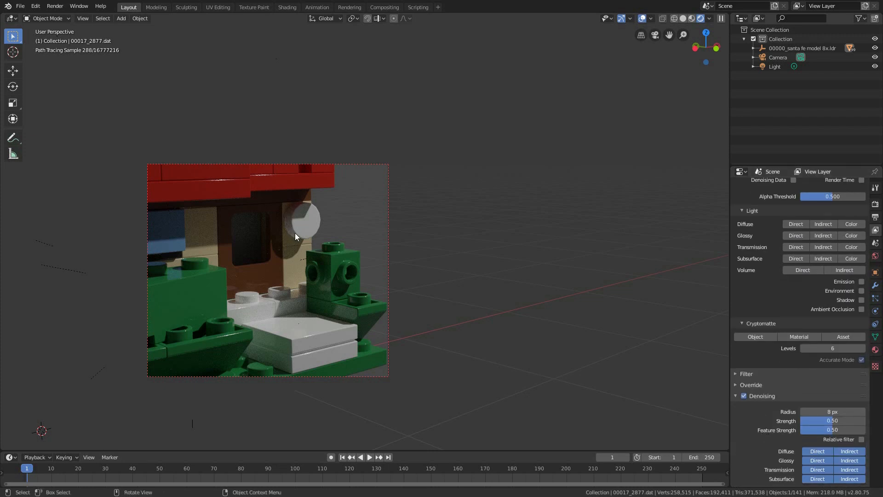
scroll(273, 228, up, 5)
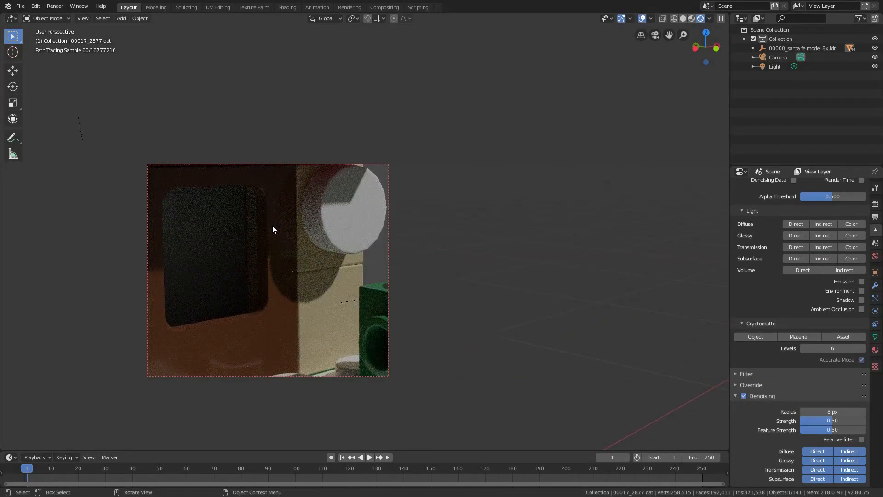
- Set the total maximum light bounces for the Cycles render to 1
click(876, 217)
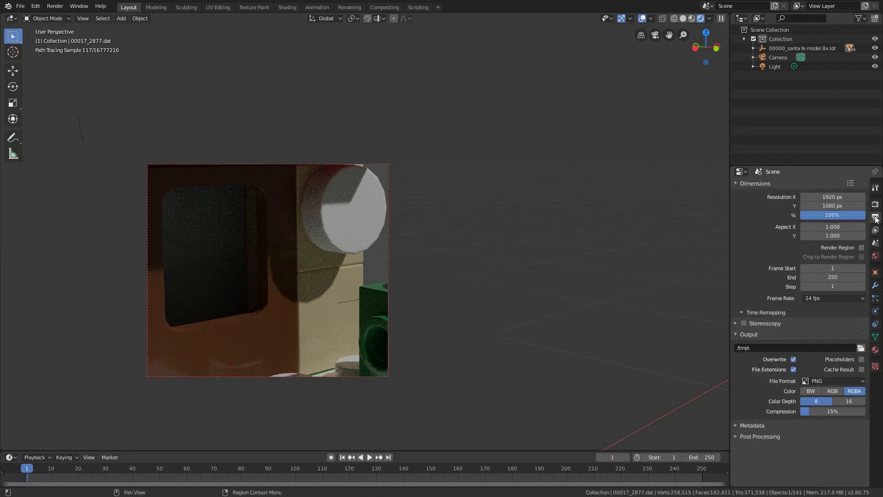
click(876, 204)
click(745, 281)
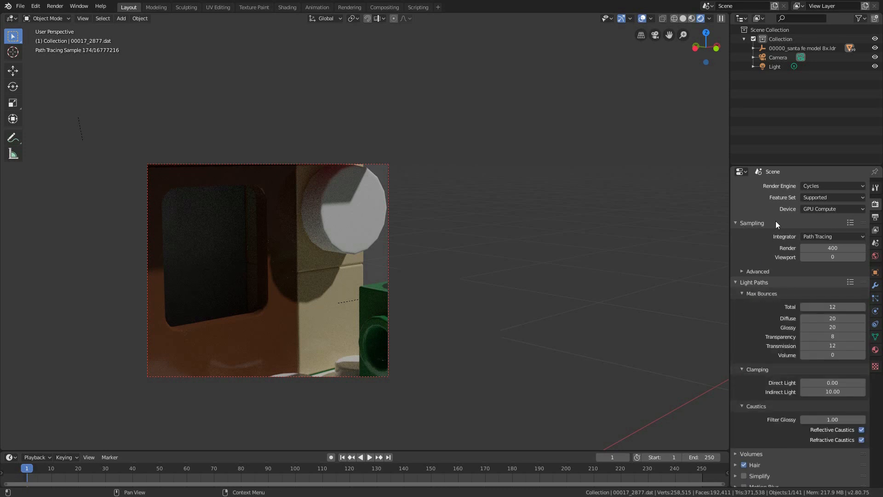
click(849, 307)
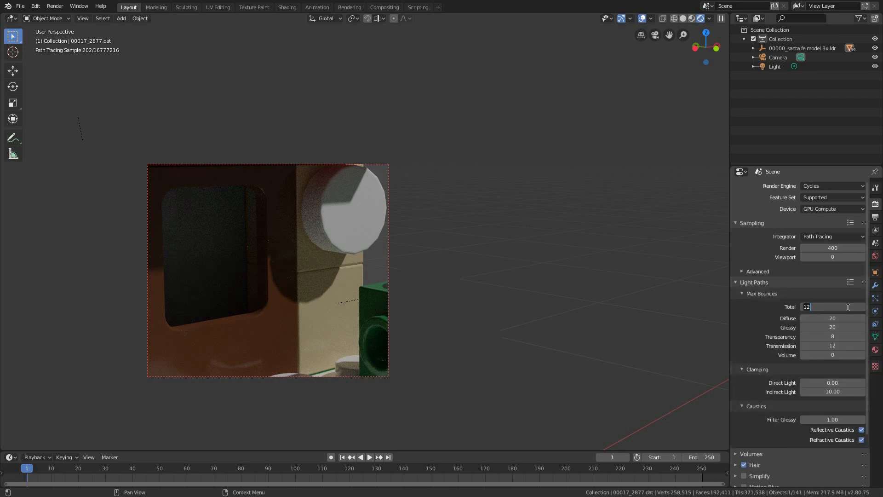
text(1)
key(Return)
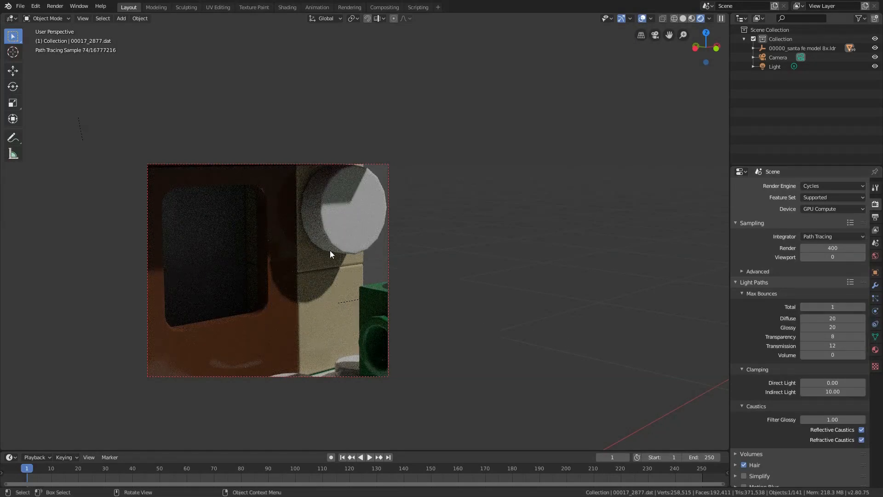
- Select the round white piece beside the door and show its material's nodes in the Shading workspace
click(315, 215)
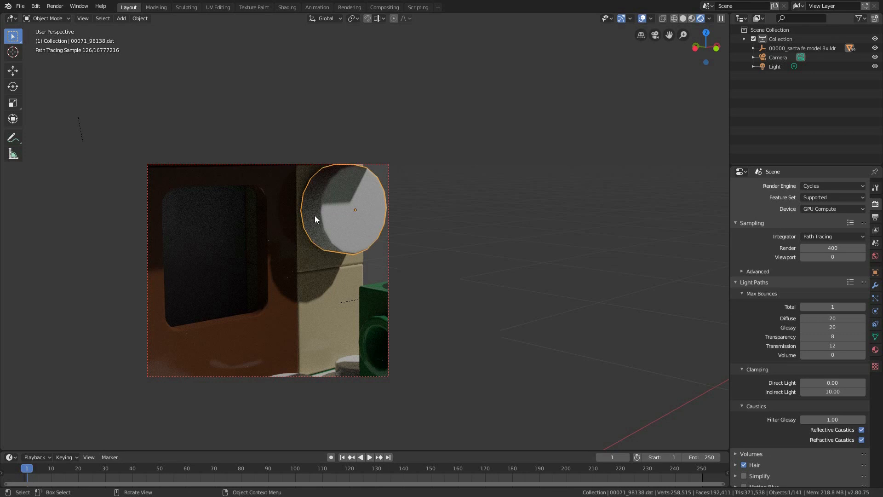
click(875, 350)
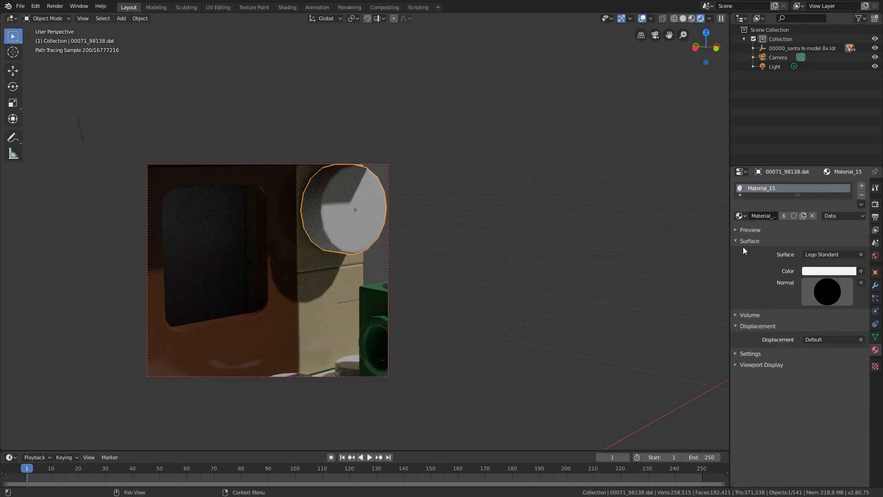
click(742, 242)
click(742, 242)
click(286, 7)
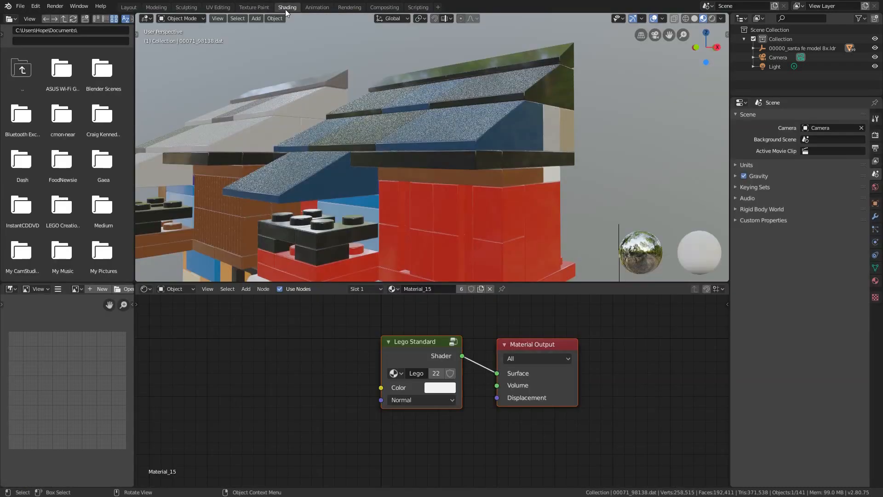
- Open the Lego Standard node group in a maximized node editor and examine its Principled BSDF settings
click(417, 338)
drag(418, 338, 402, 351)
key(Tab)
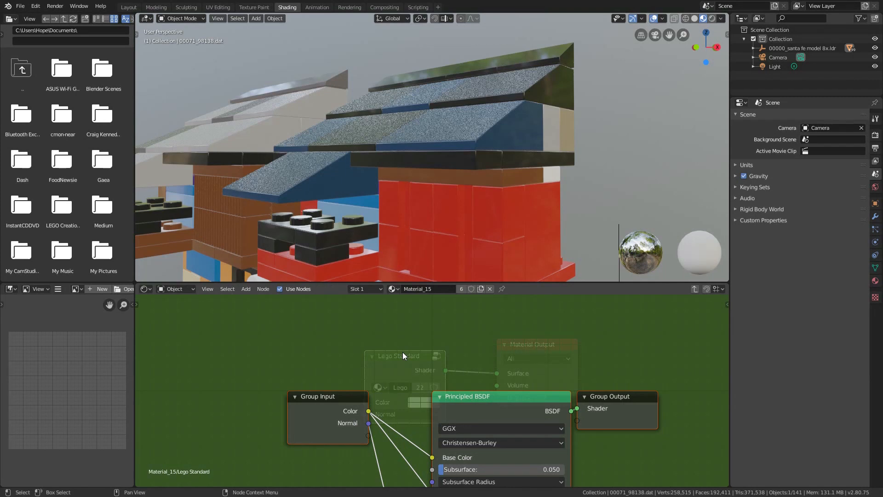
key(ctrl+space)
scroll(220, 128, down, 3)
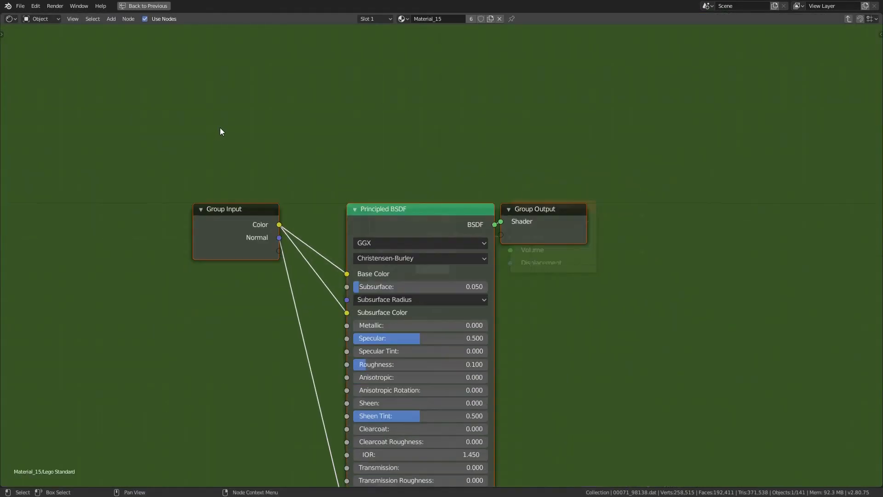
scroll(271, 159, down, 1)
middle_drag(382, 336, 407, 277)
drag(402, 138, 385, 137)
scroll(366, 136, up, 4)
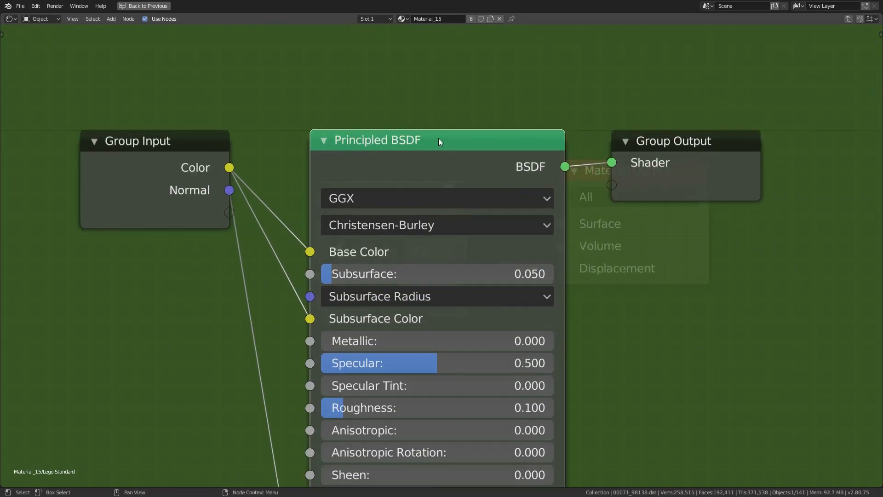
scroll(393, 137, down, 4)
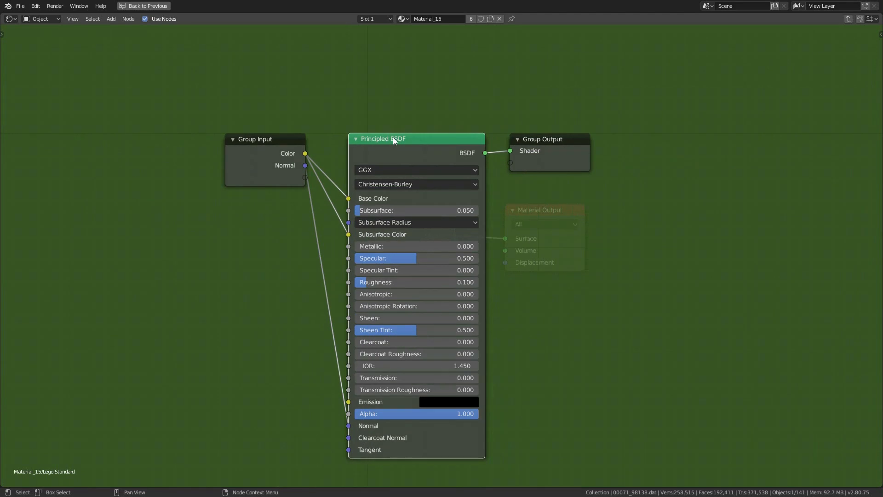
- Find the Node Wrangler add-on in the preferences, review its details and close the preferences
click(35, 5)
click(55, 129)
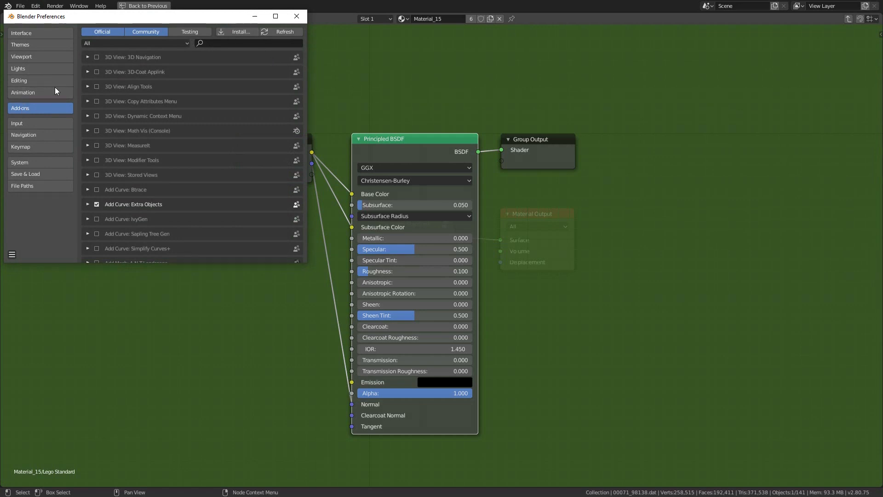
click(239, 44)
text(node)
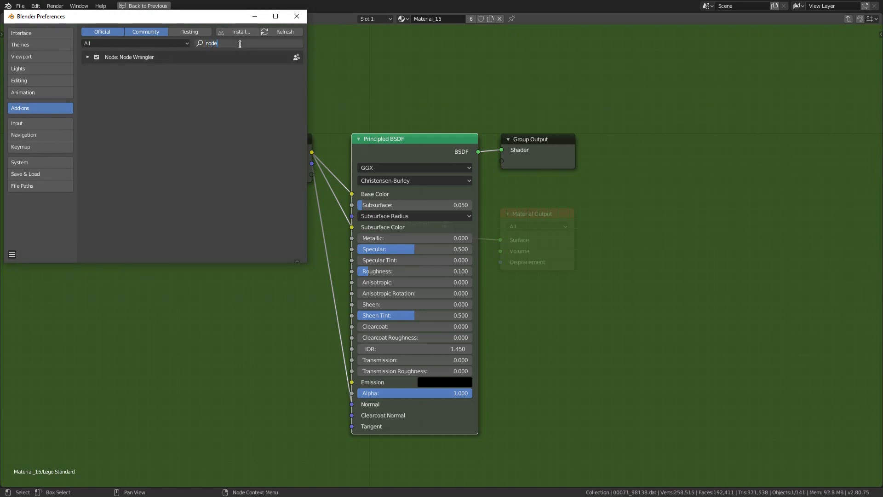
key(Return)
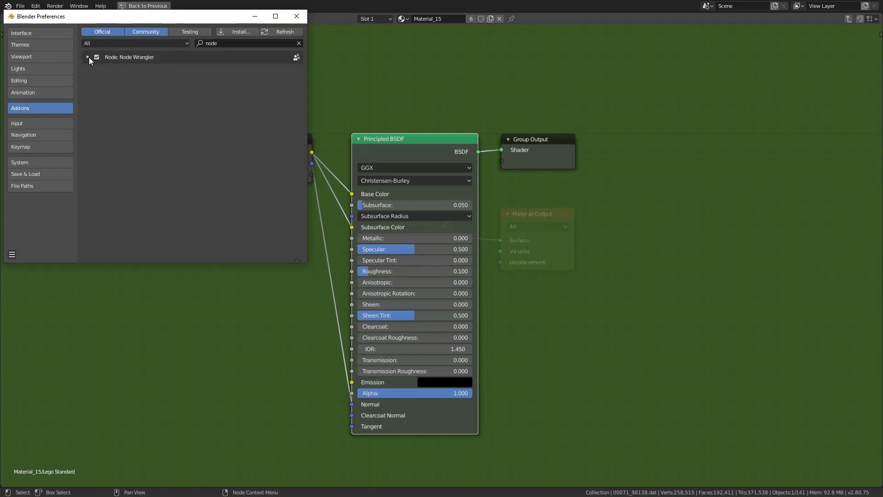
click(87, 57)
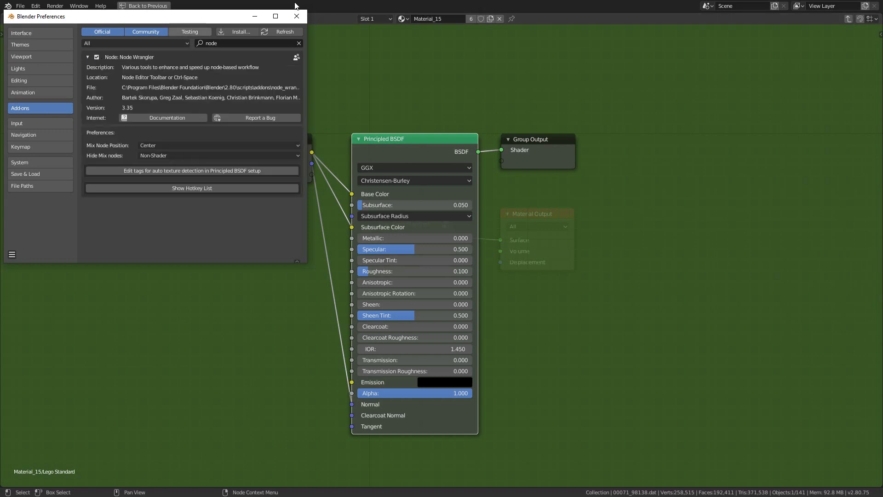
click(297, 16)
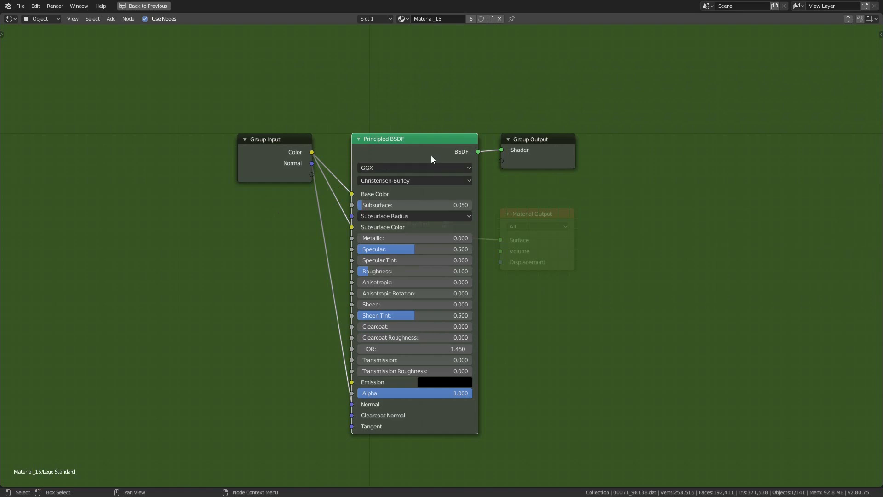
- Switch the group's Principled BSDF to a Diffuse BSDF, leave the group and restore the full Shading workspace
key(shift+s)
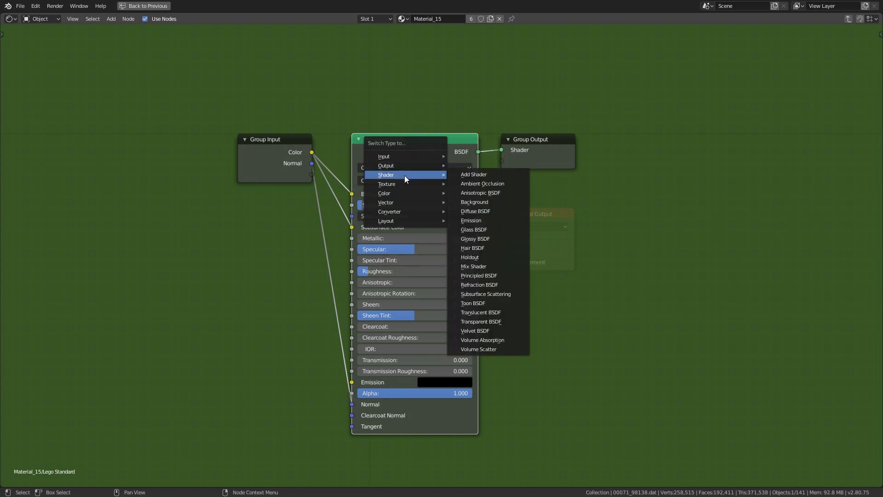
mouse_move(393, 175)
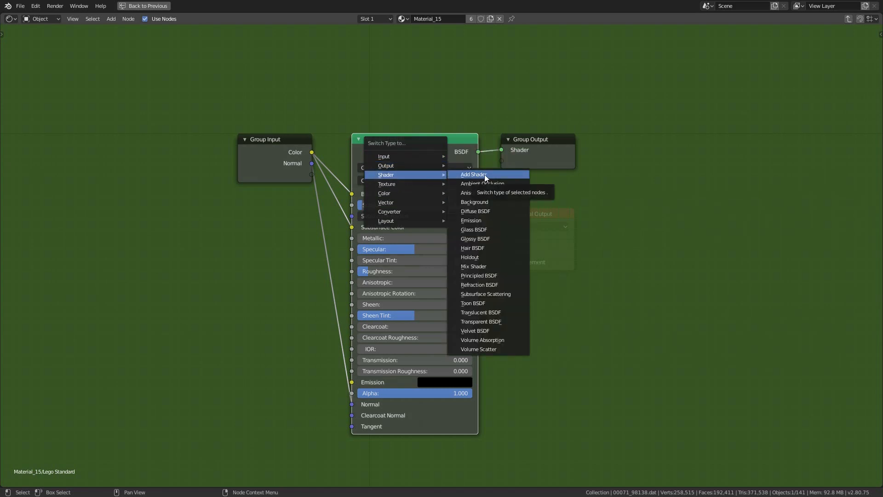
click(498, 212)
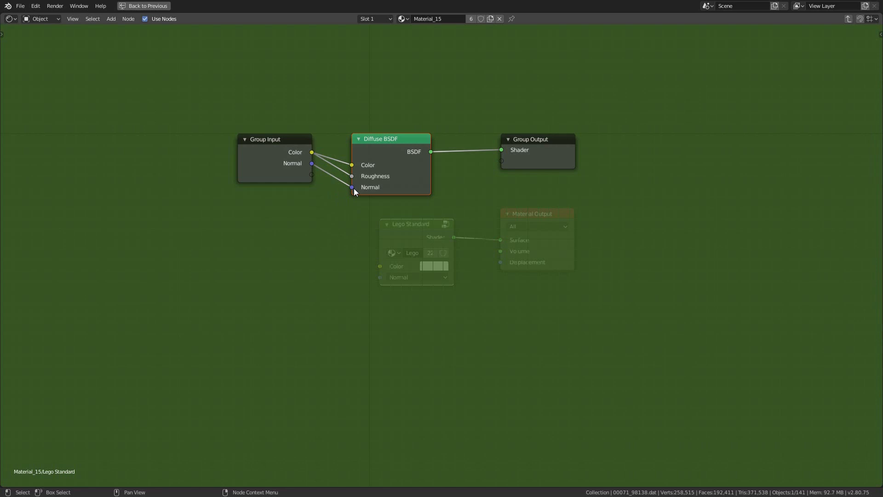
key(Tab)
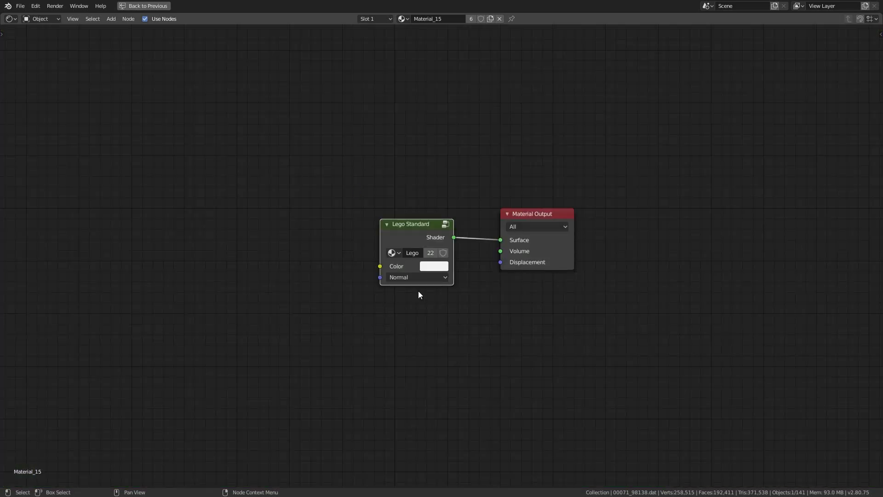
drag(380, 277, 224, 221)
key(ctrl+space)
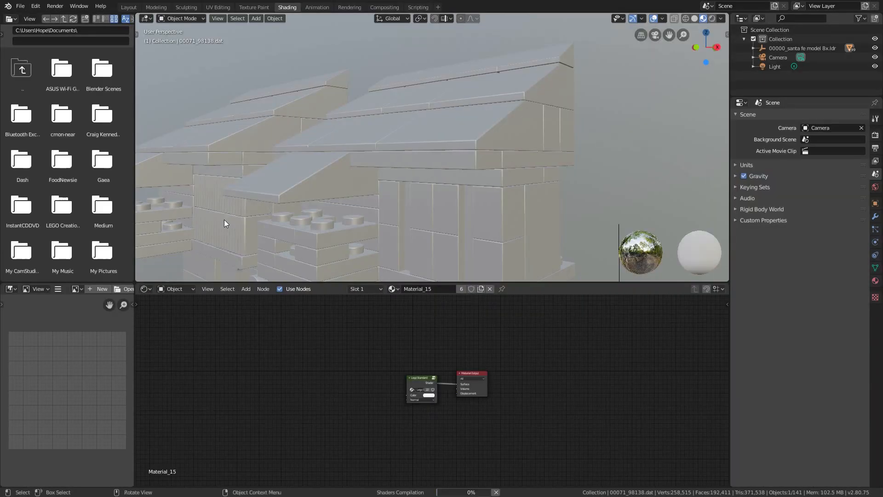
- Inspect the houses with the diffuse shader in the Shading workspace and in the Layout workspace's Cycles render
middle_drag(416, 181, 470, 191)
scroll(471, 184, down, 5)
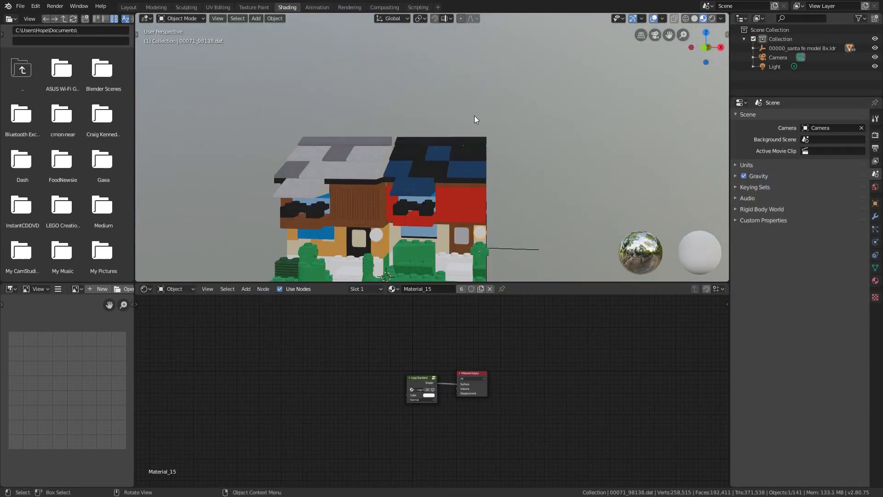
click(128, 8)
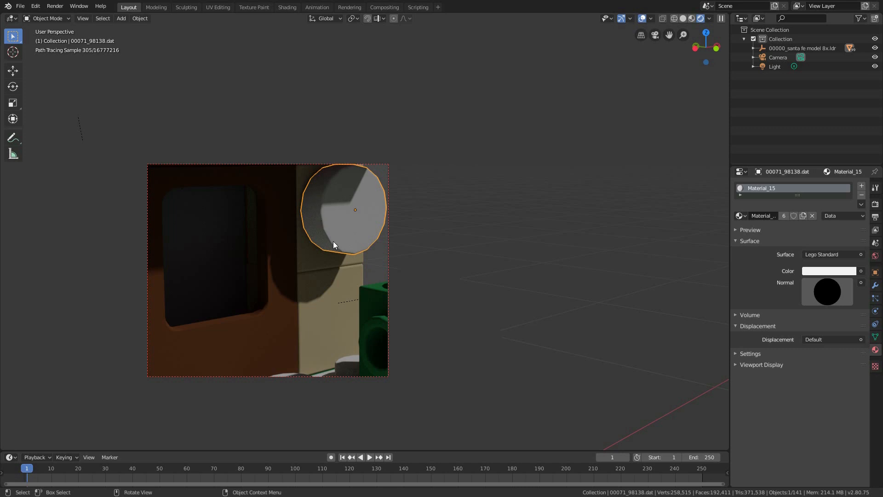
scroll(333, 243, down, 8)
mouse_move(334, 245)
middle_down()
mouse_move(223, 242)
mouse_move(230, 250)
middle_up()
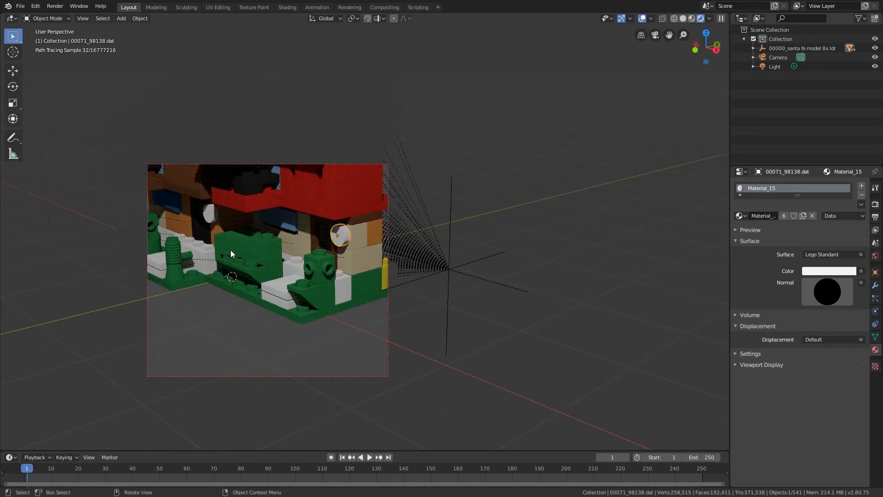
- Switch the render engine to Eevee and view both houses in rendered shading
click(875, 205)
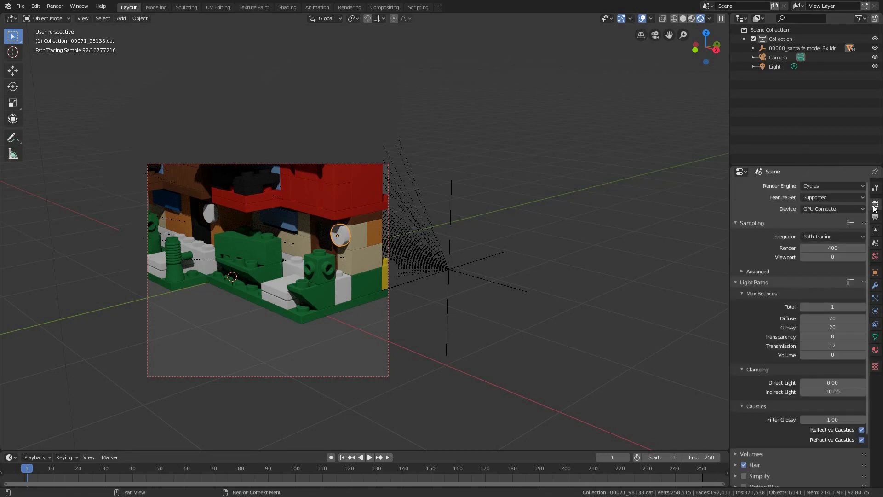
click(834, 189)
click(827, 195)
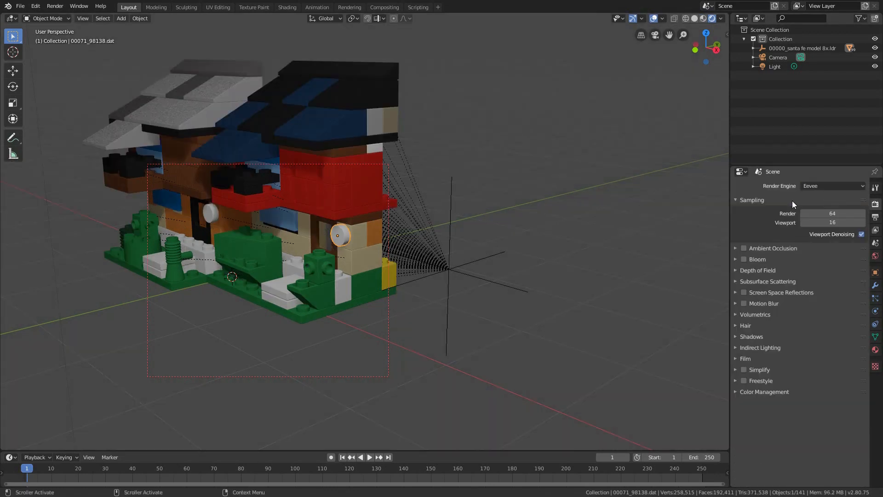
shift+middle_drag(247, 218, 345, 237)
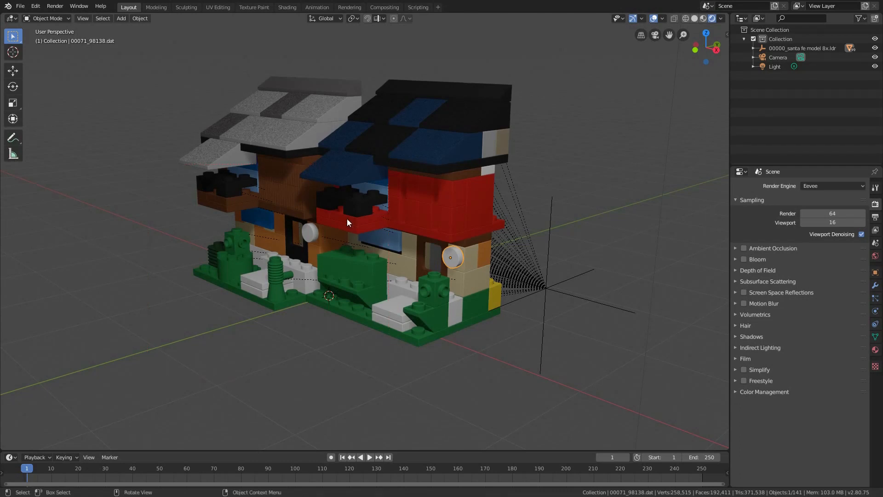
key(z)
key(Escape)
- Select the light above the houses and enable Eevee's Ambient Occlusion and Bloom
middle_drag(459, 132, 366, 180)
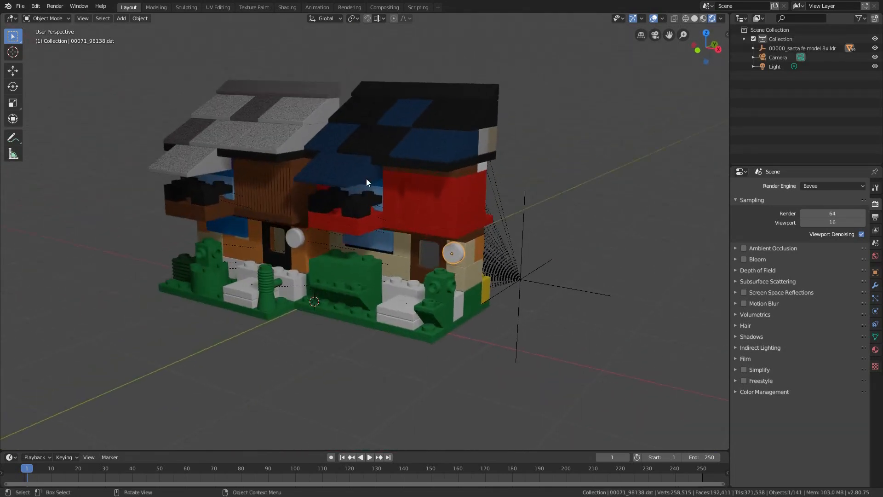
scroll(366, 179, down, 8)
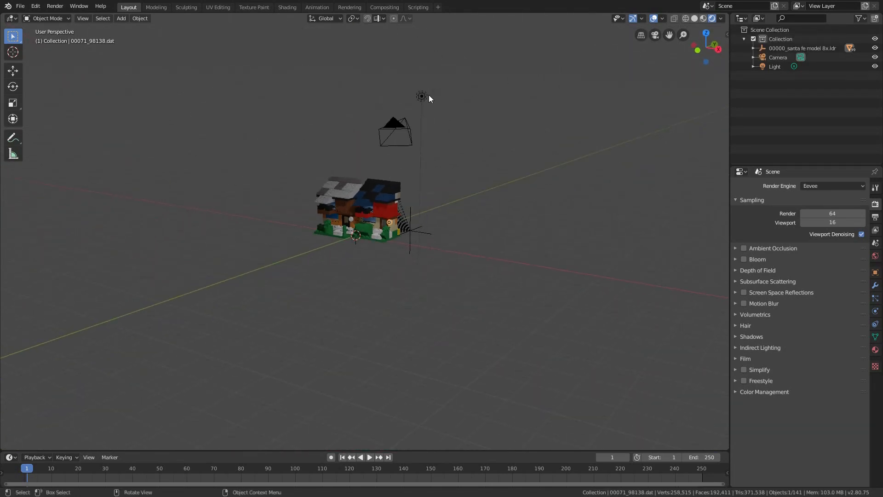
click(428, 95)
scroll(358, 203, up, 6)
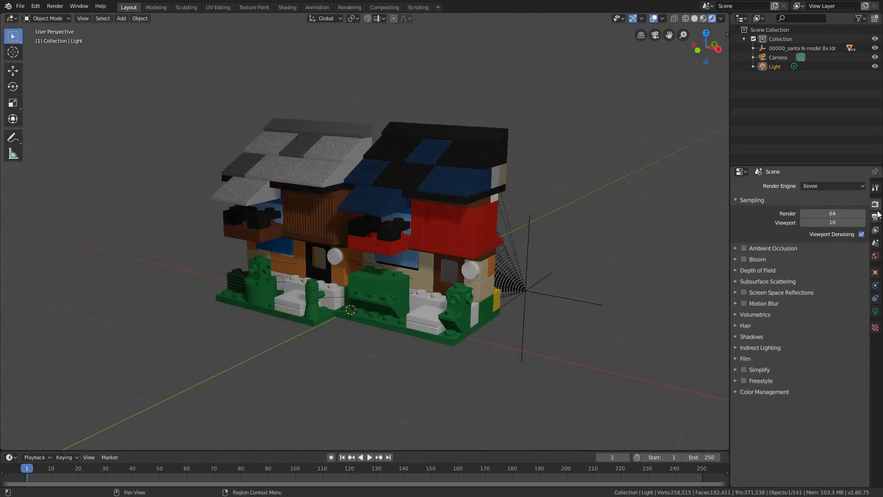
click(763, 248)
click(744, 249)
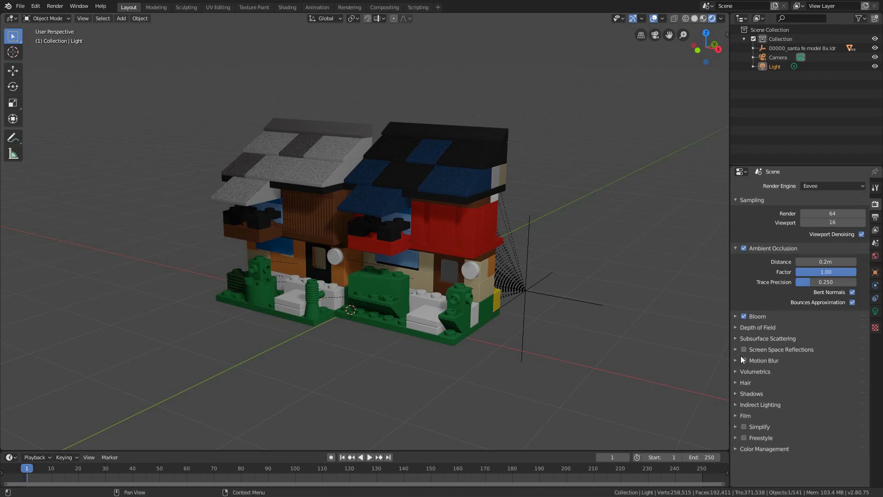
- Try VSM as Eevee's shadow method and return it to ESM
click(738, 392)
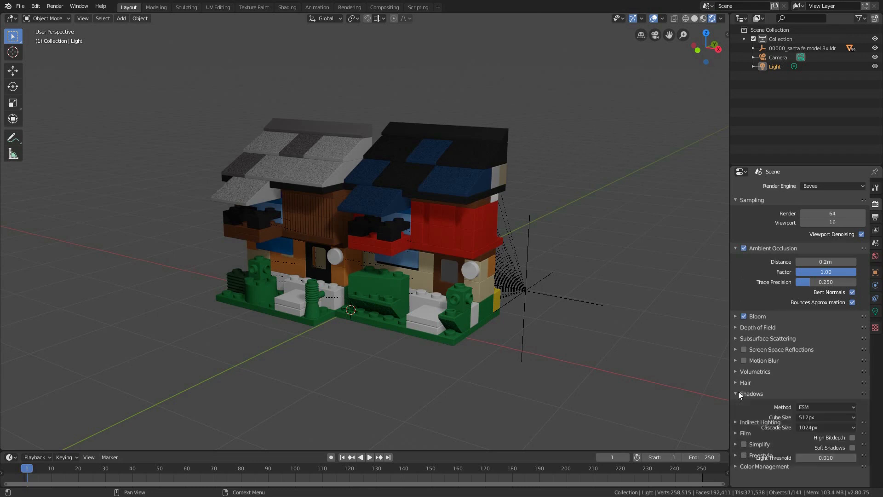
click(810, 407)
click(807, 427)
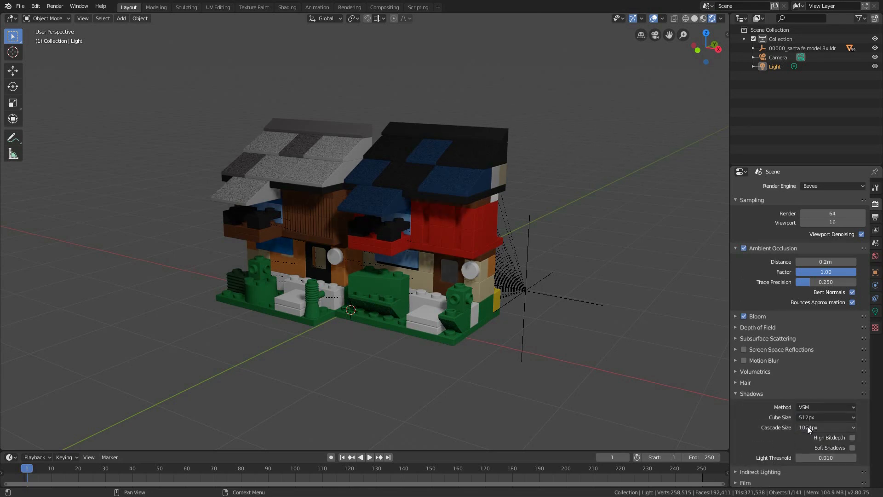
click(817, 409)
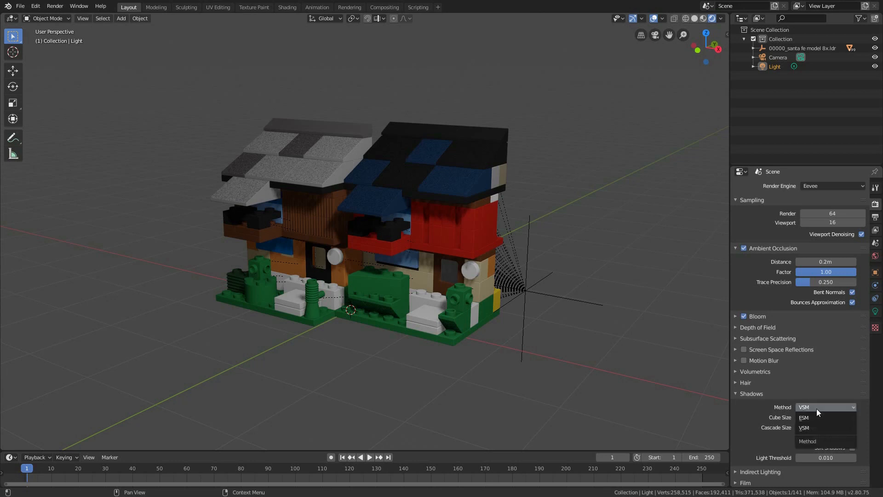
click(812, 418)
- Examine the roofs and the shadows on the houses up close from above
middle_drag(305, 190, 257, 245)
scroll(461, 261, up, 6)
middle_drag(462, 261, 463, 309)
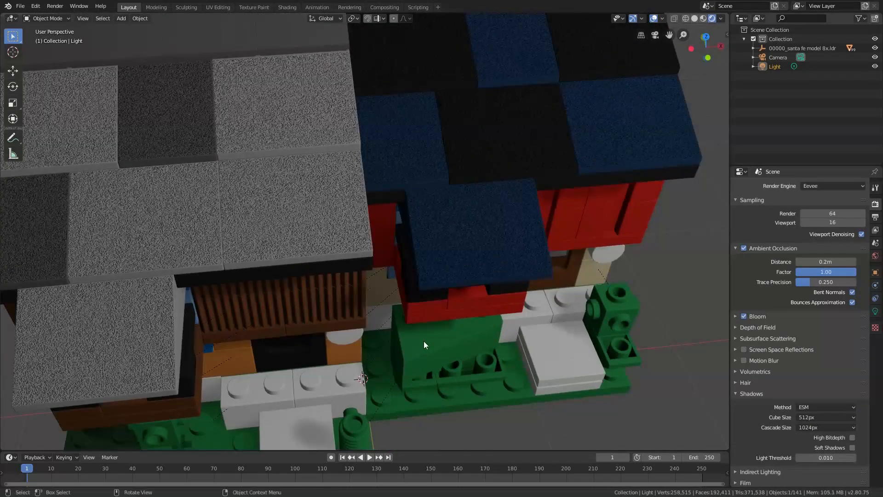
- Switch to LEGO Digital Designer and examine the green sloped brick in front of the red house up close for comparison
scroll(404, 371, up, 8)
key(alt+Tab)
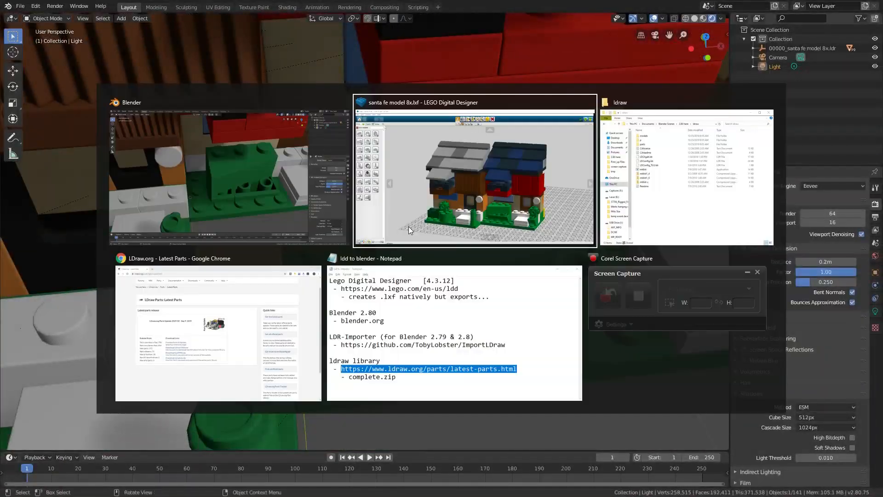
scroll(552, 362, up, 3)
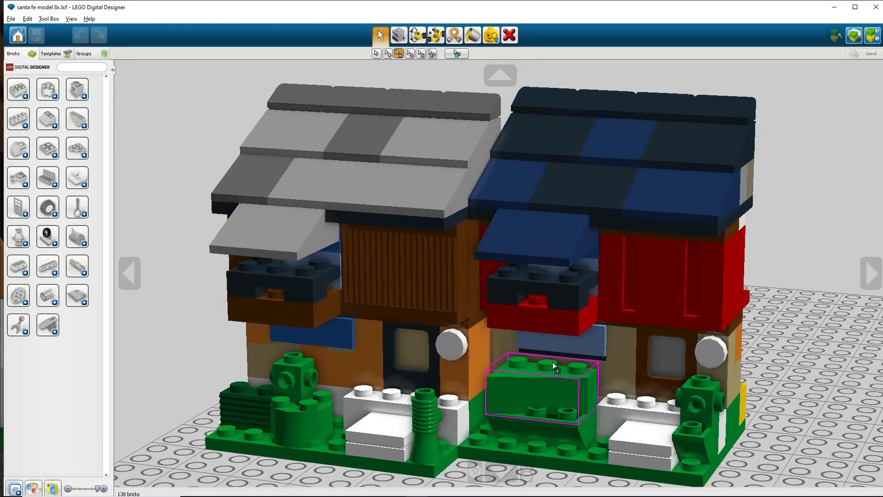
middle_drag(547, 396, 483, 245)
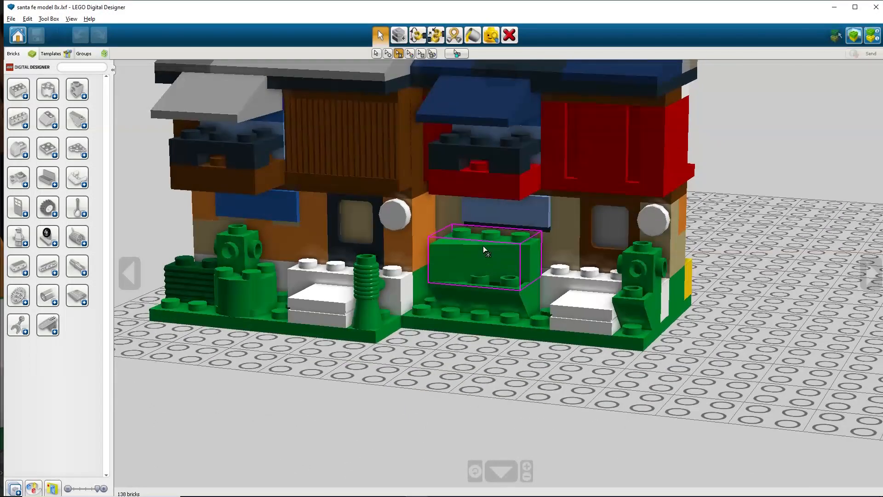
scroll(471, 240, down, 2)
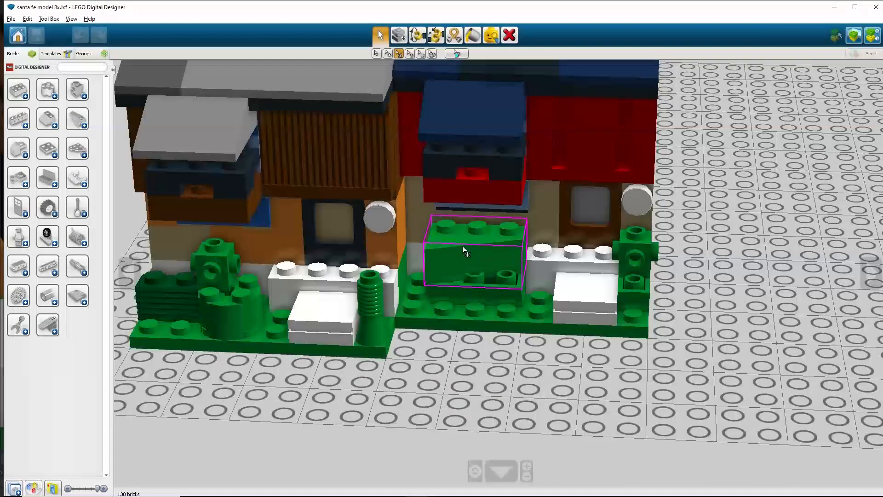
scroll(463, 246, up, 10)
scroll(426, 158, down, 10)
middle_drag(424, 187, 452, 206)
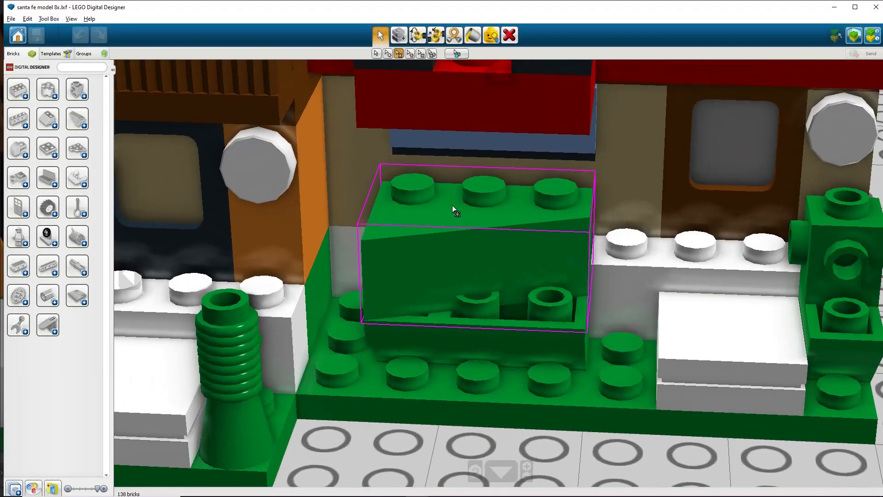
right_drag(458, 236, 495, 234)
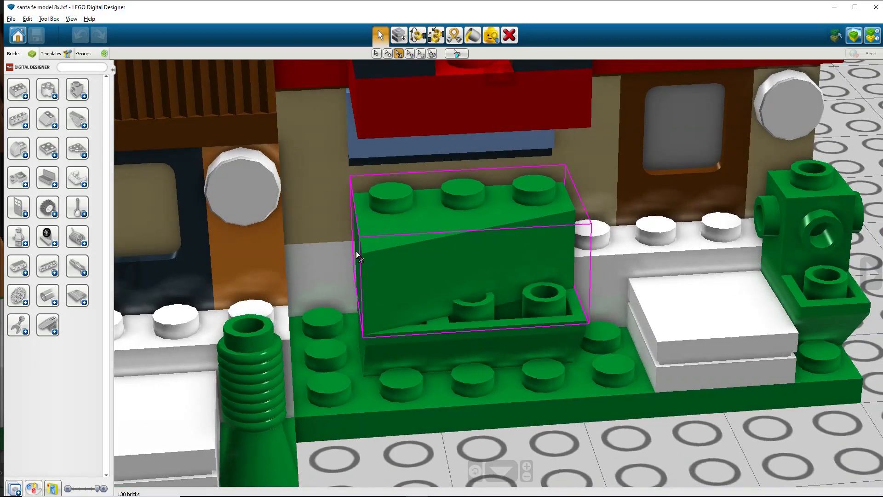
right_drag(356, 251, 386, 252)
scroll(387, 252, up, 6)
scroll(374, 278, down, 5)
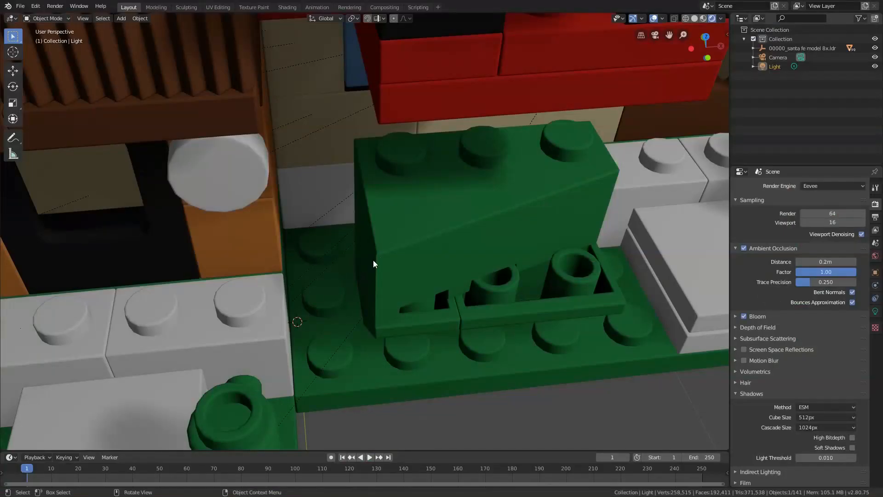
- Back in Blender, select the green sloped brick in front of the red house and examine its edges up close
click(391, 236)
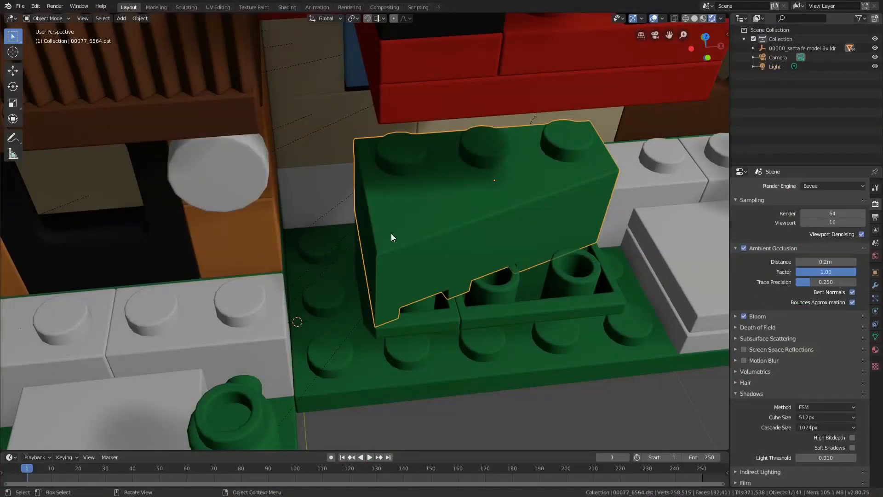
key(KP_Decimal)
middle_drag(203, 261, 227, 277)
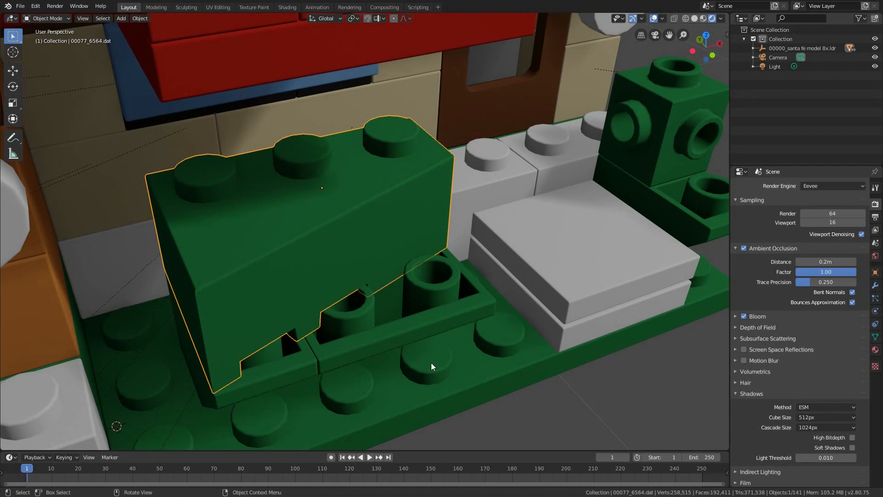
- Quit Blender without saving the scene, relaunch it and dismiss the splash screen
click(20, 7)
click(54, 182)
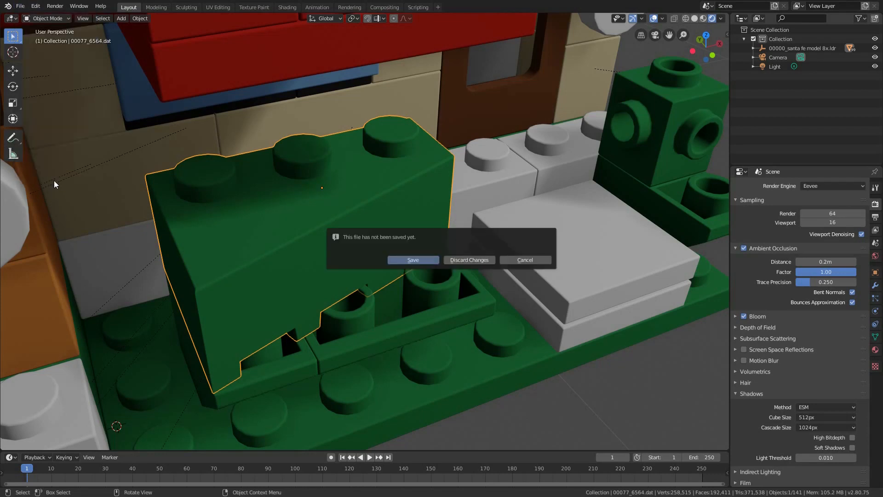
click(486, 260)
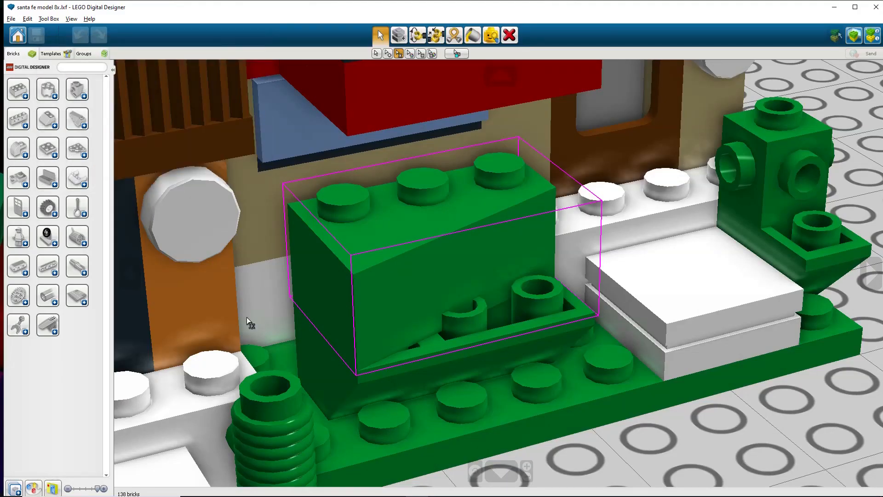
key(super)
click(35, 239)
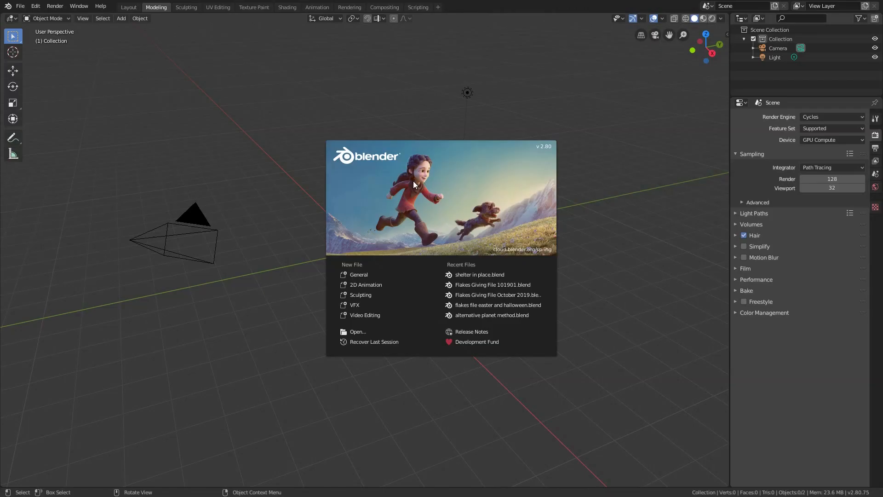
click(248, 115)
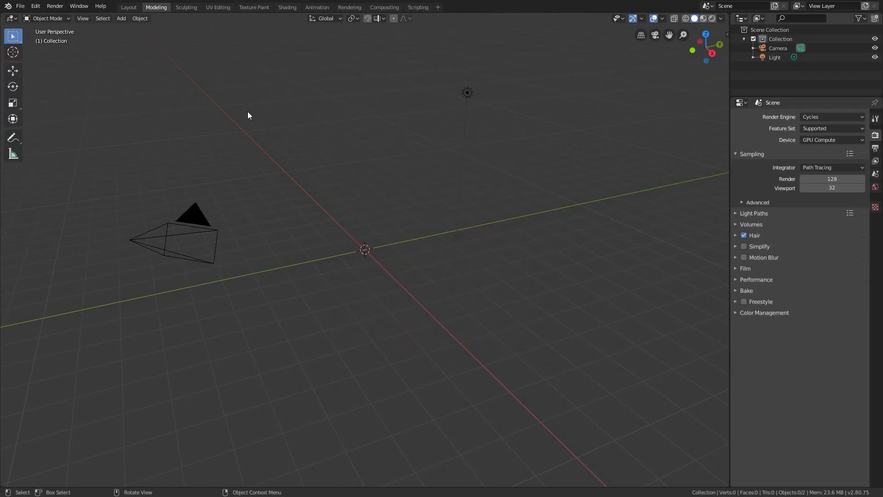
- Start an LDraw import and choose santa fe model 8x.ldr from the 2.80 here folder
click(21, 6)
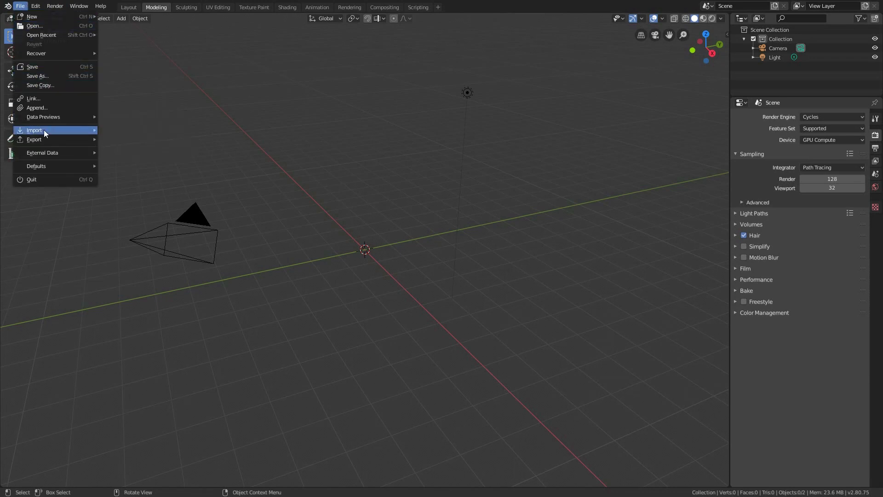
mouse_move(44, 129)
click(165, 230)
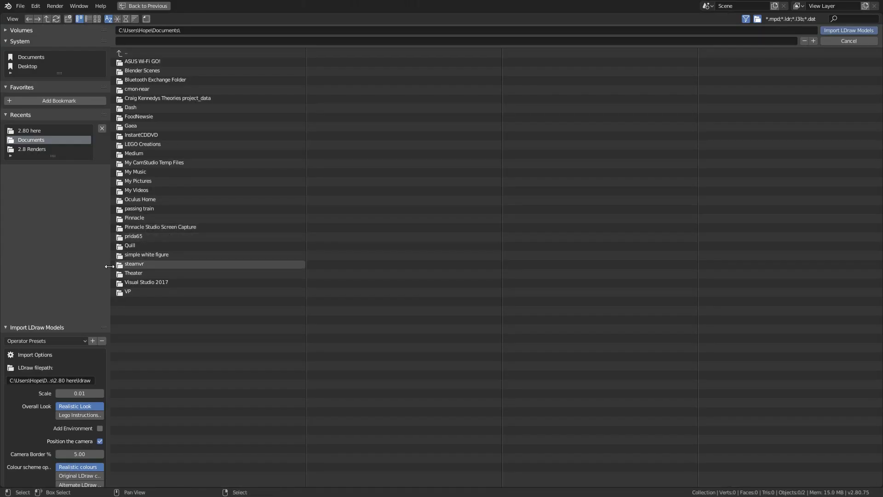
click(33, 131)
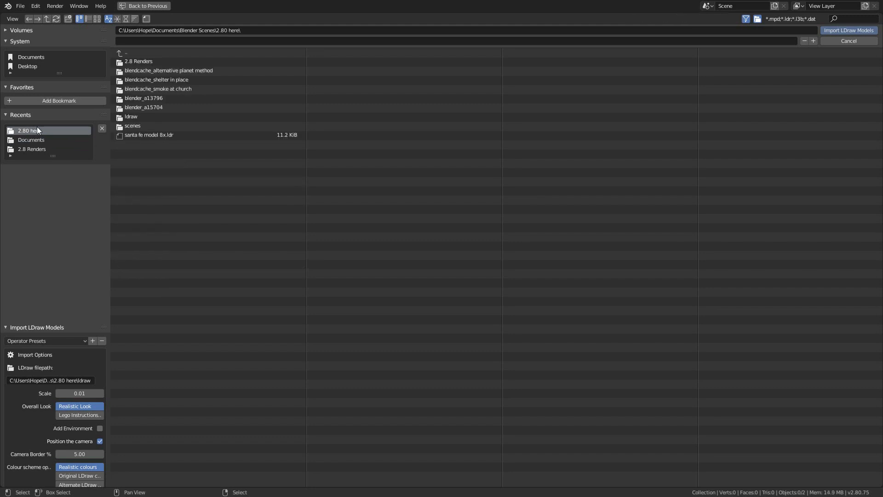
click(128, 136)
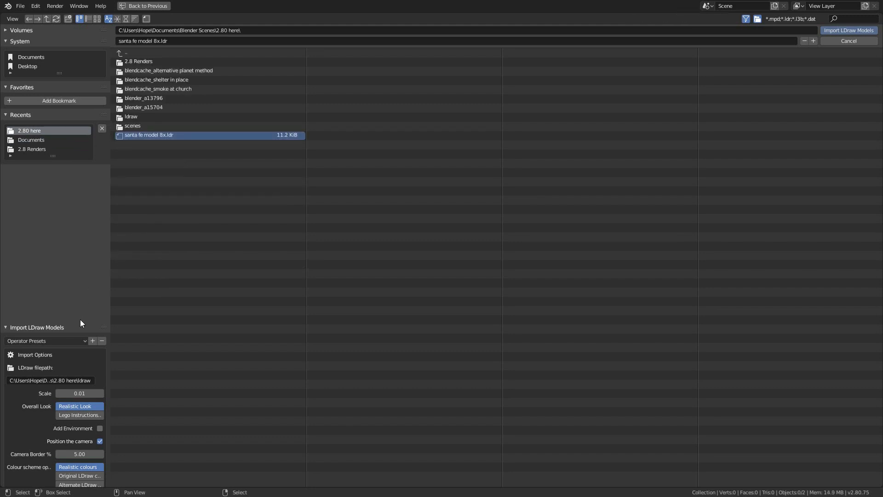
- Expand the LDraw import options and set the bevel width to 0.2
drag(81, 323, 87, 193)
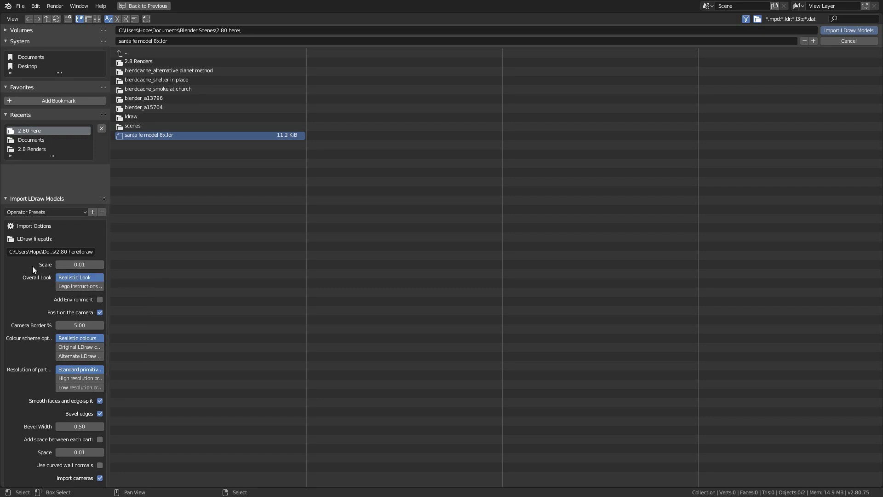
scroll(23, 268, down, 1)
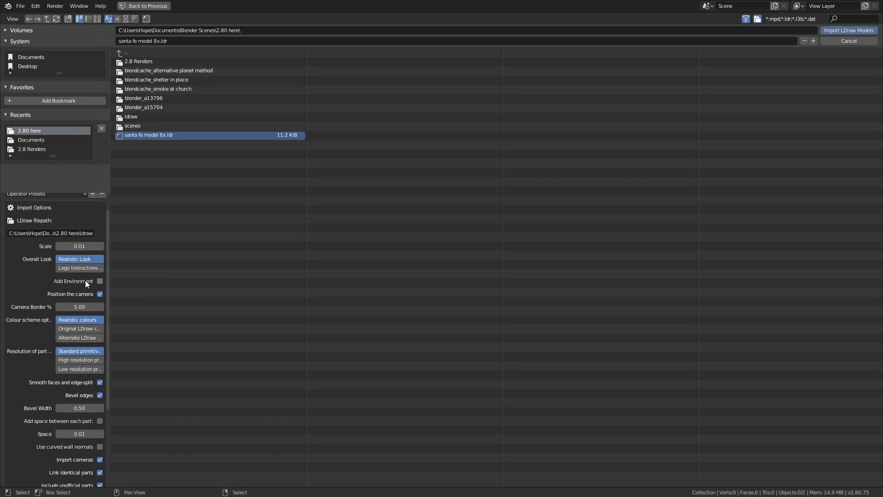
scroll(17, 272, down, 3)
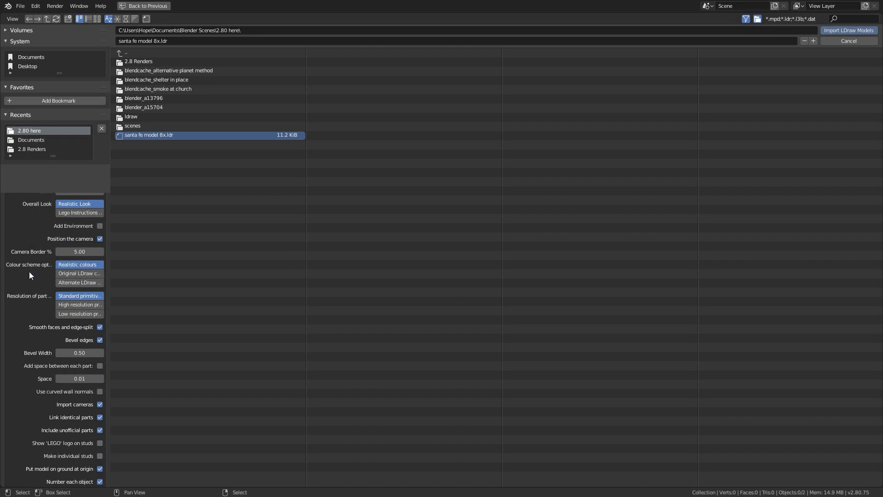
scroll(28, 273, down, 3)
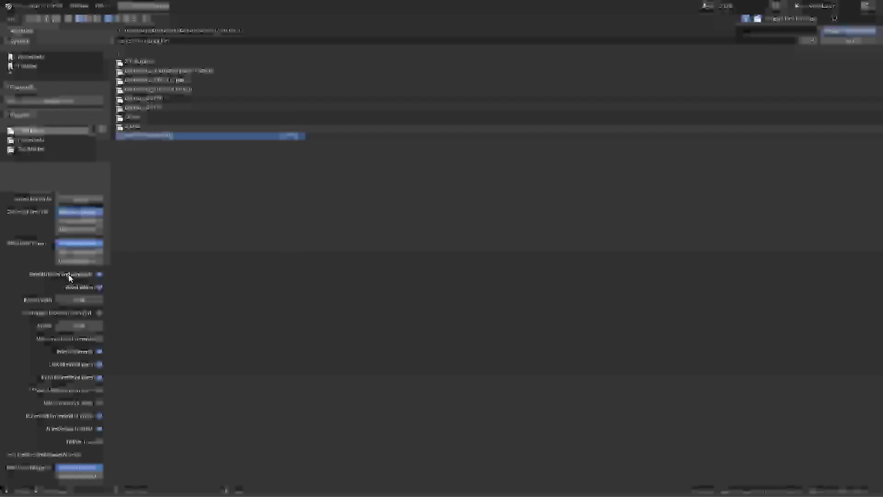
click(85, 302)
text(0.2)
key(Return)
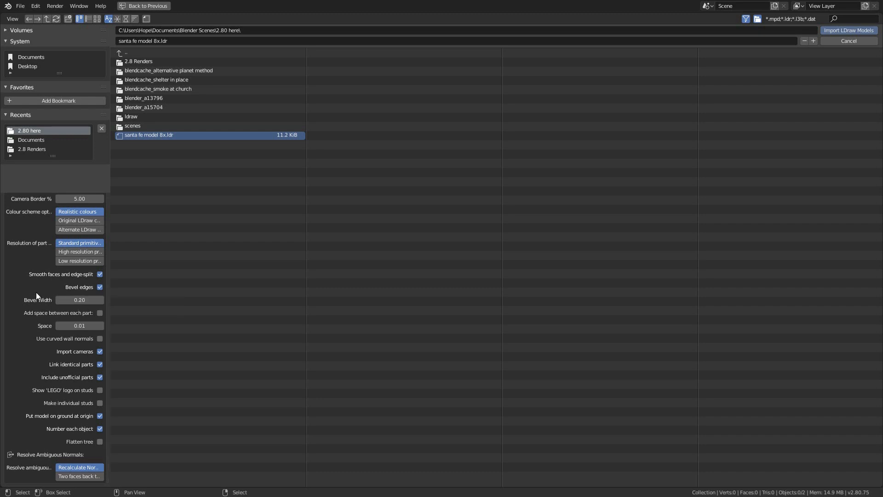
- Enable space between each part with a spacing of 0.001, and turn off camera import
click(101, 313)
click(100, 313)
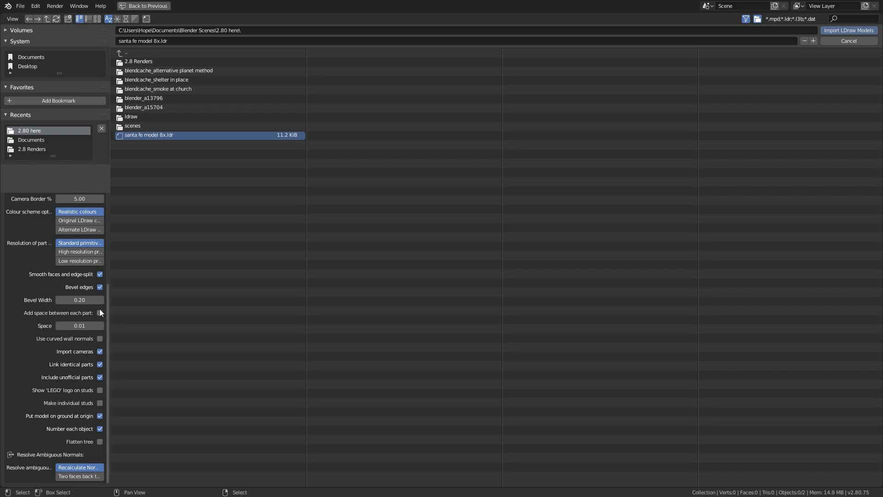
click(100, 313)
click(91, 326)
text(0.00)
key(Return)
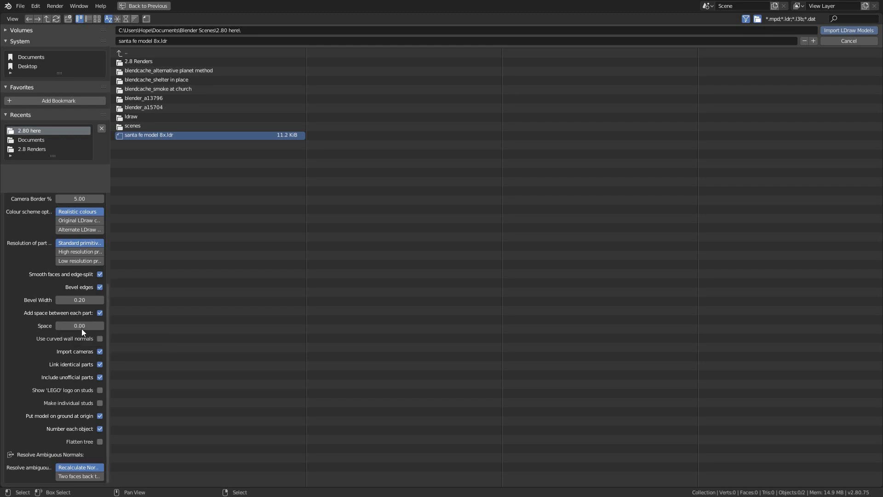
click(82, 326)
text(0.001)
key(Return)
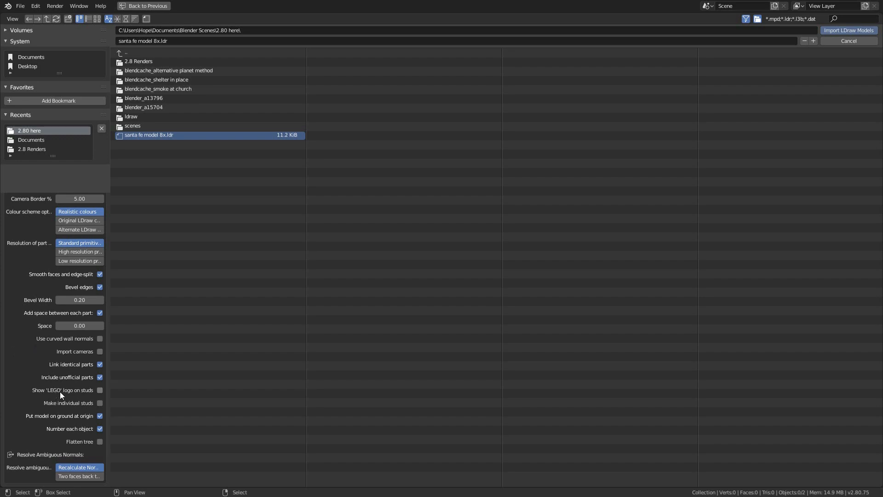
- Turn on the LEGO logo on studs and include unofficial parts in the import options
click(100, 390)
scroll(19, 375, up, 1)
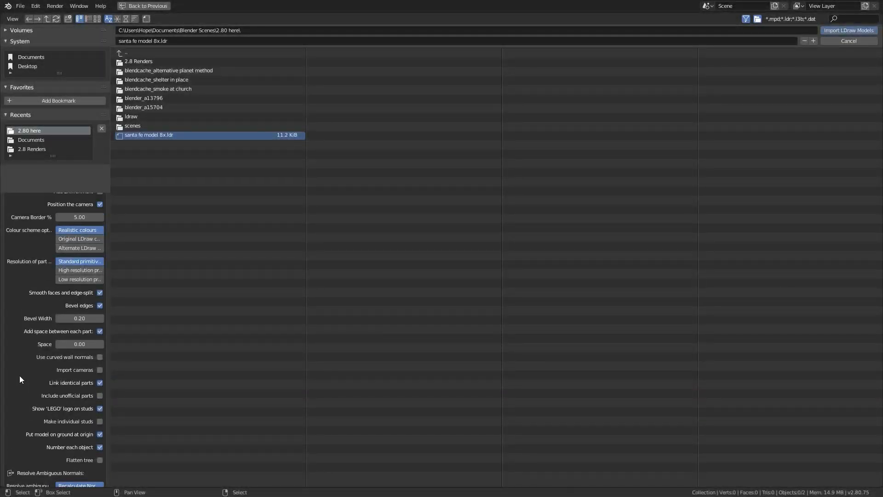
click(73, 395)
scroll(18, 382, down, 1)
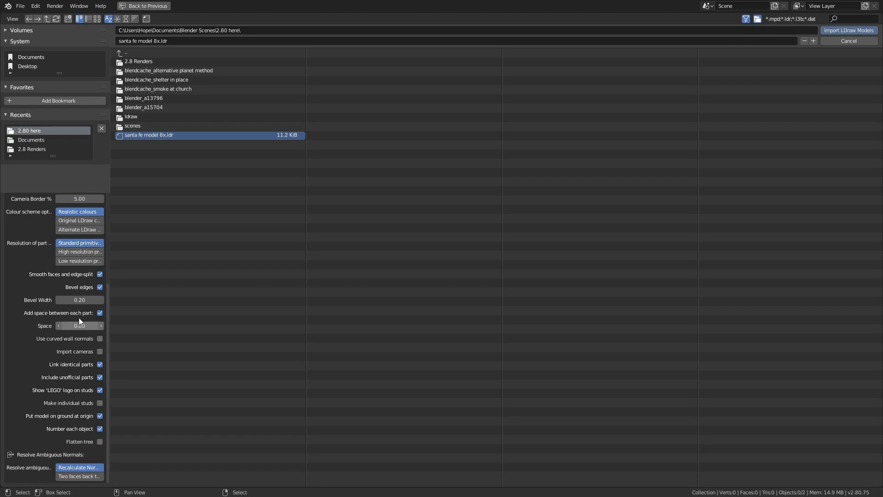
- Import the LDraw model with these options and view both houses from the front
scroll(82, 295, up, 5)
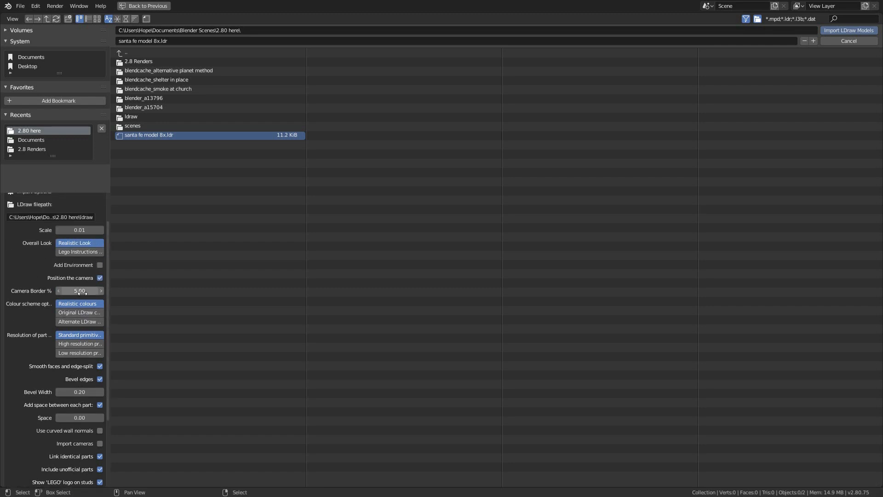
click(864, 32)
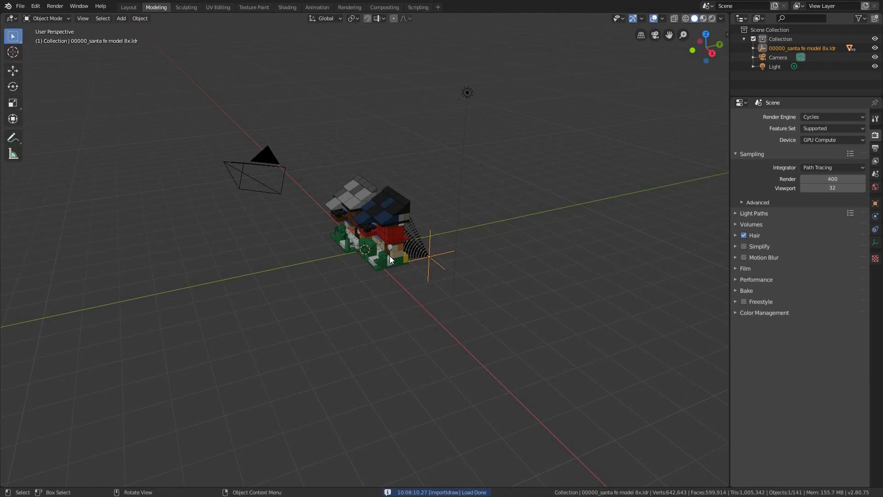
middle_drag(376, 236, 551, 494)
scroll(375, 232, up, 6)
scroll(445, 217, up, 4)
scroll(445, 219, down, 1)
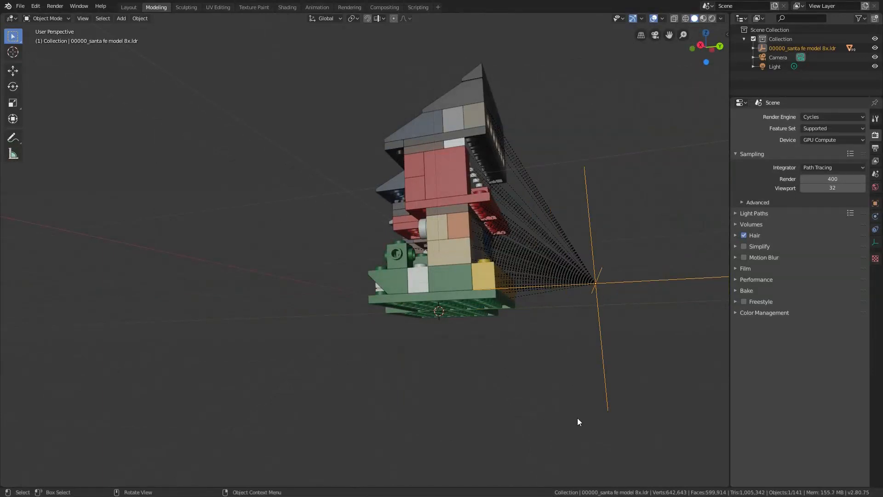
middle_drag(417, 159, 525, 197)
shift+middle_drag(341, 217, 468, 249)
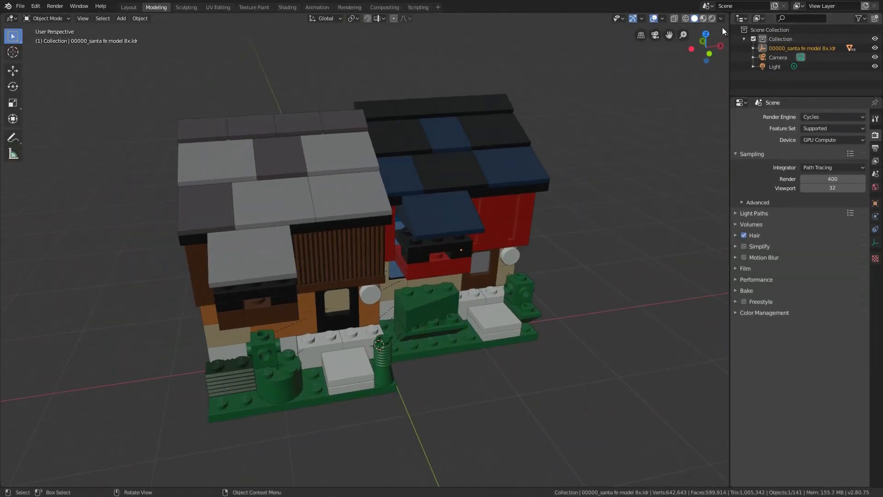
- Switch to the Shading workspace and show the front of the houses in rendered shading
click(711, 19)
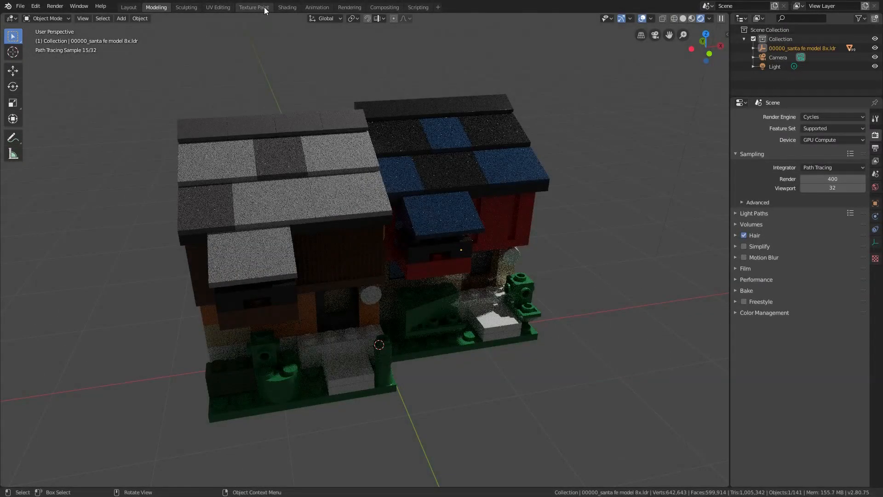
click(295, 6)
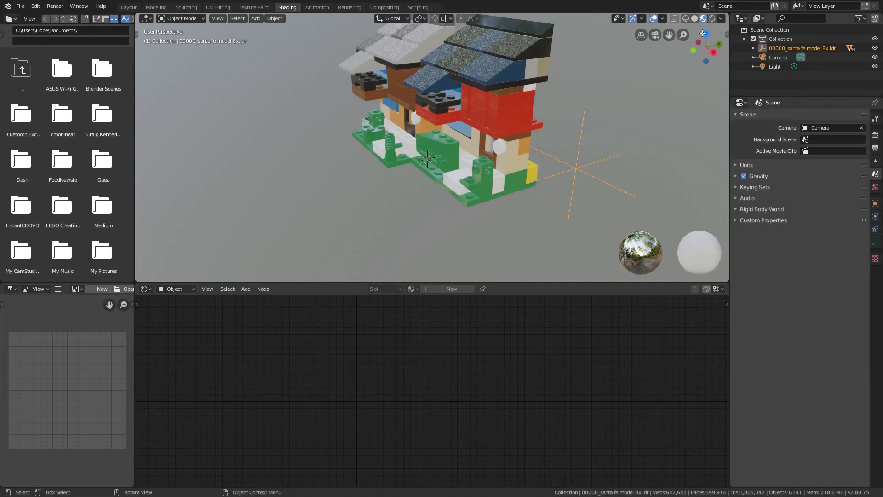
click(713, 18)
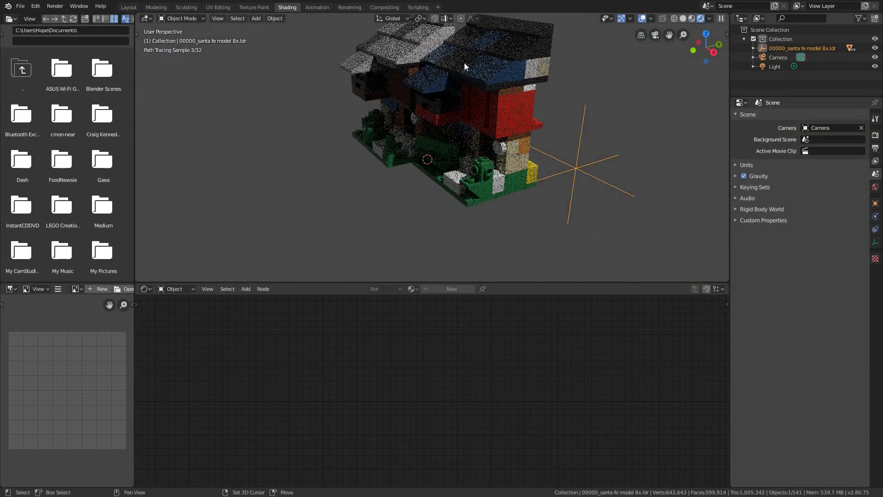
middle_drag(465, 62, 527, 160)
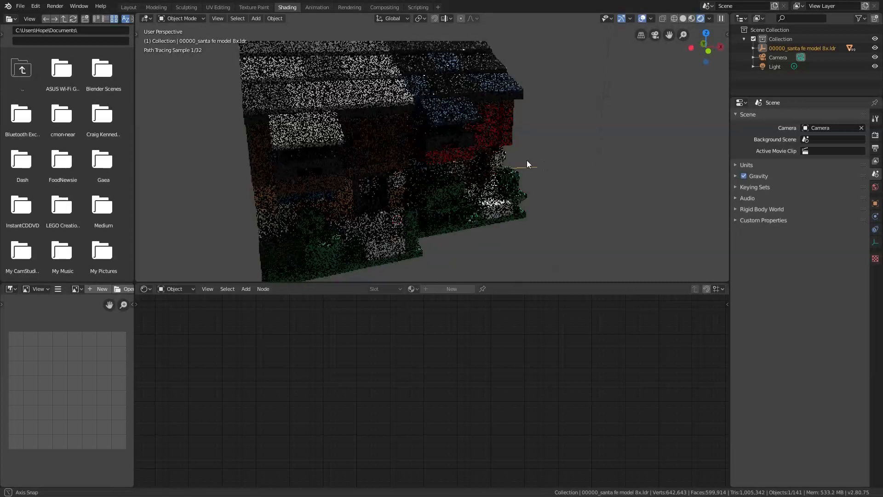
- Move the light to Y -0.21455 m and Z 4.8439 m
click(653, 94)
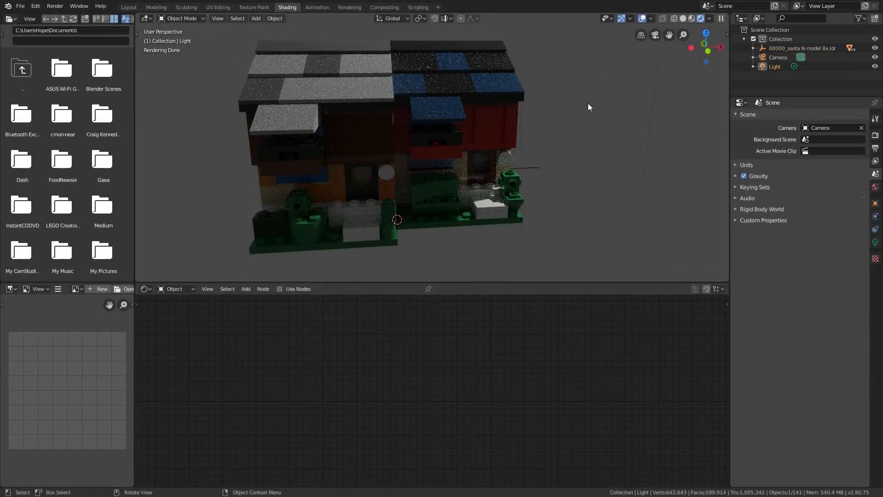
key(n)
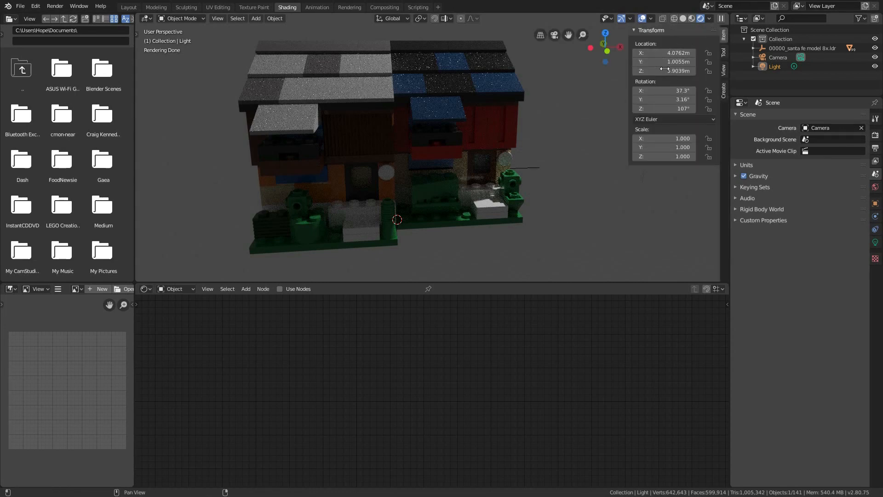
drag(665, 62, 687, 71)
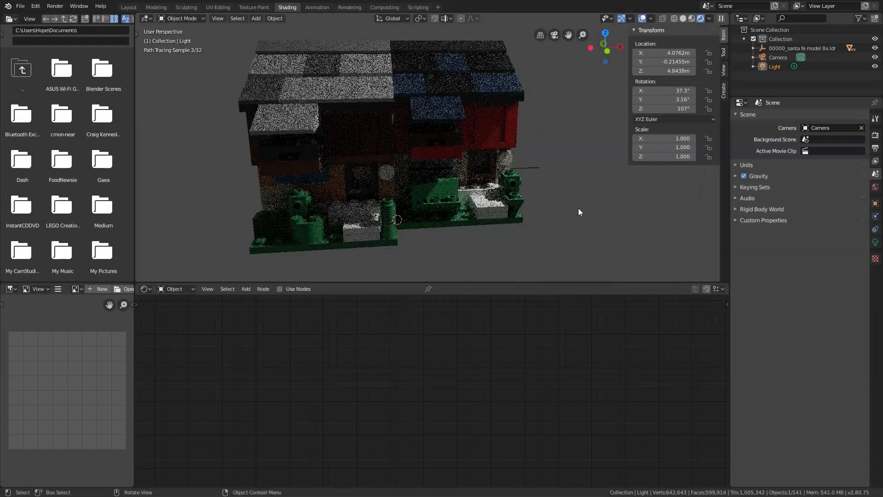
- Change the light to a Sun light with a strength of 150
click(875, 242)
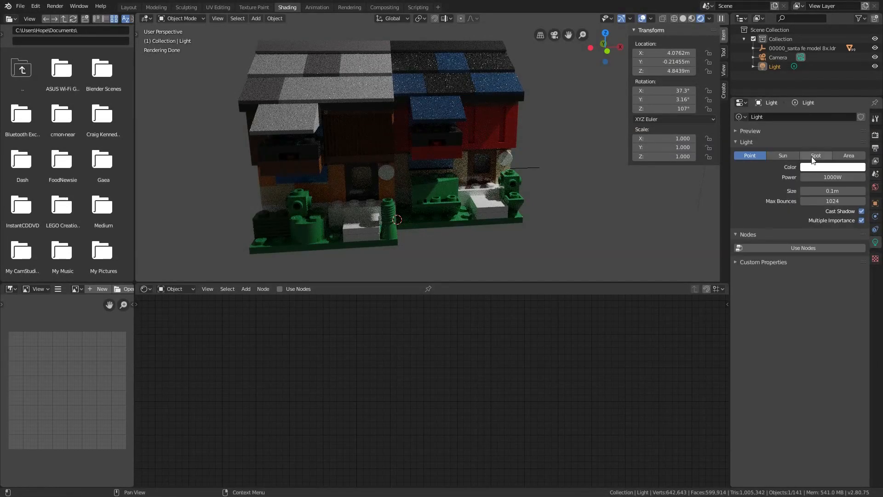
click(778, 156)
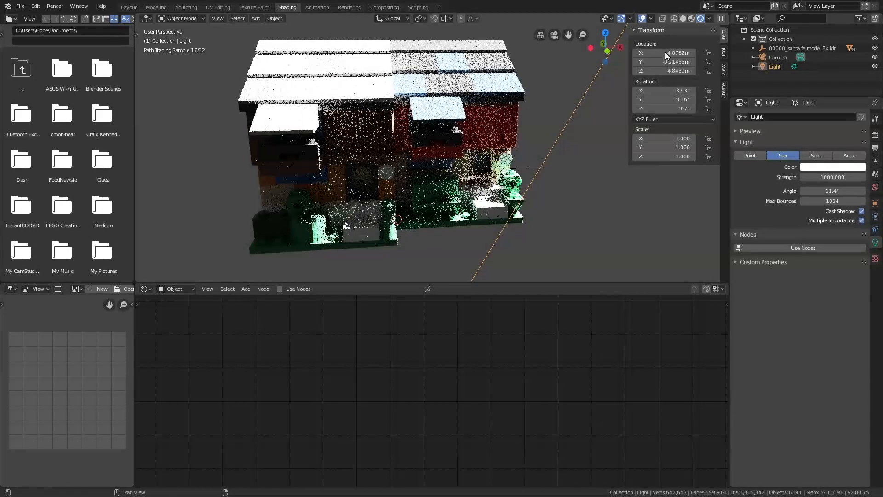
key(n)
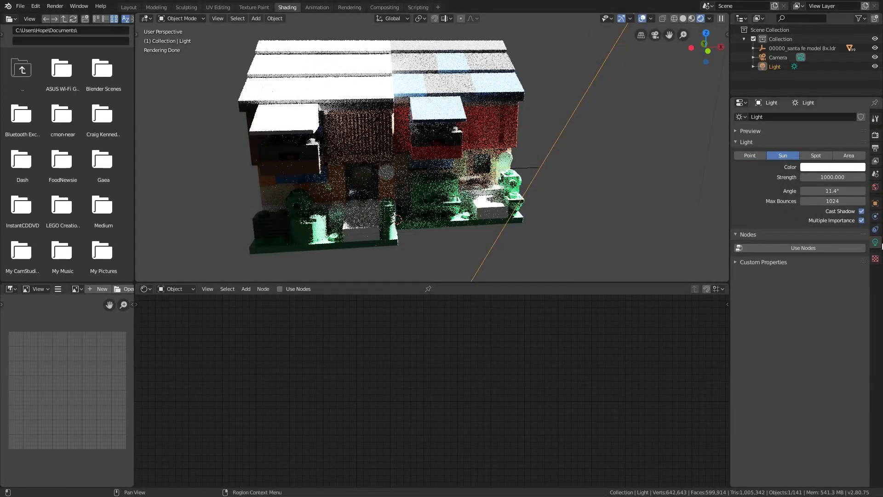
click(830, 177)
click(830, 177)
text(150)
key(Return)
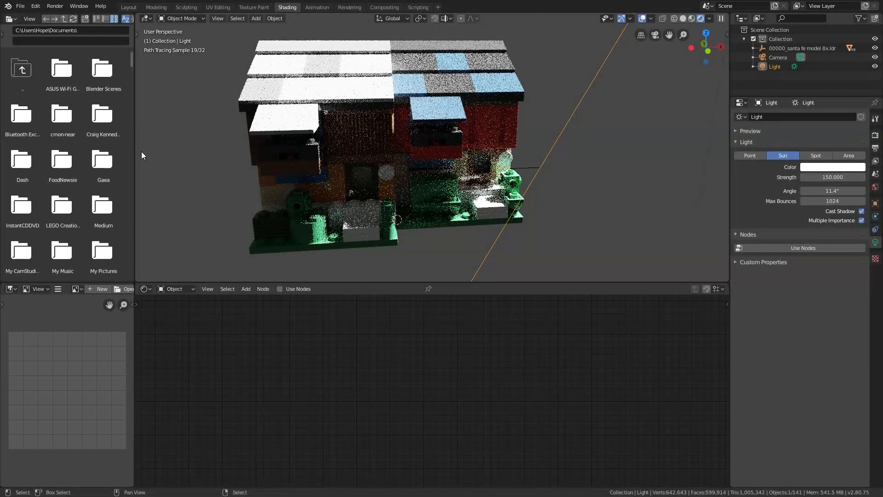
- Select a brown brick in the house's upper wall and enter the Lego Standard node group of its material
mouse_move(373, 129)
middle_down()
mouse_move(407, 136)
mouse_move(399, 128)
middle_up()
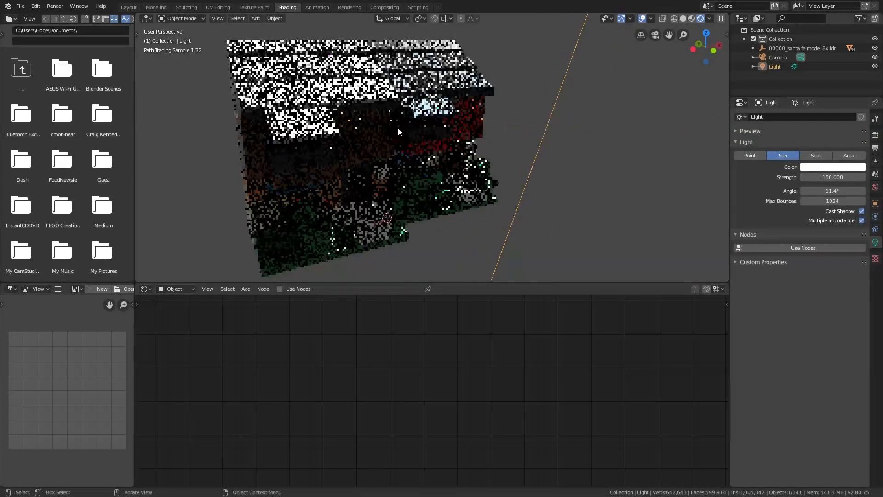
click(346, 125)
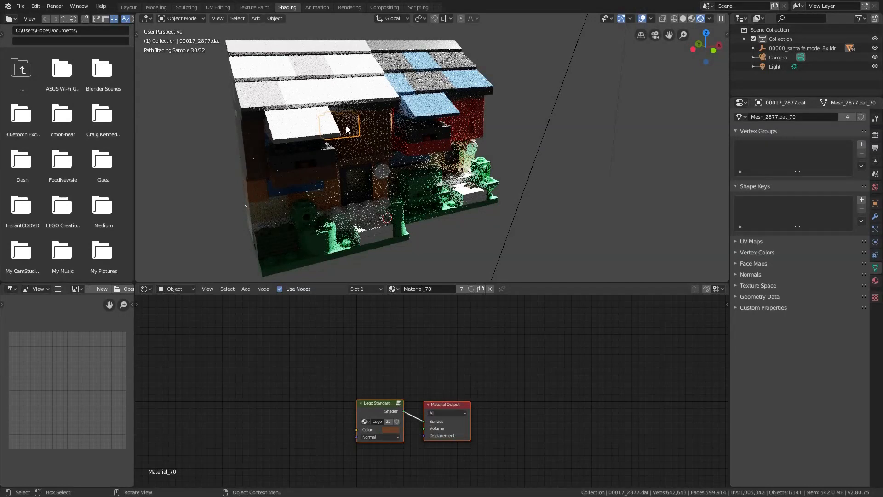
middle_drag(384, 406, 396, 355)
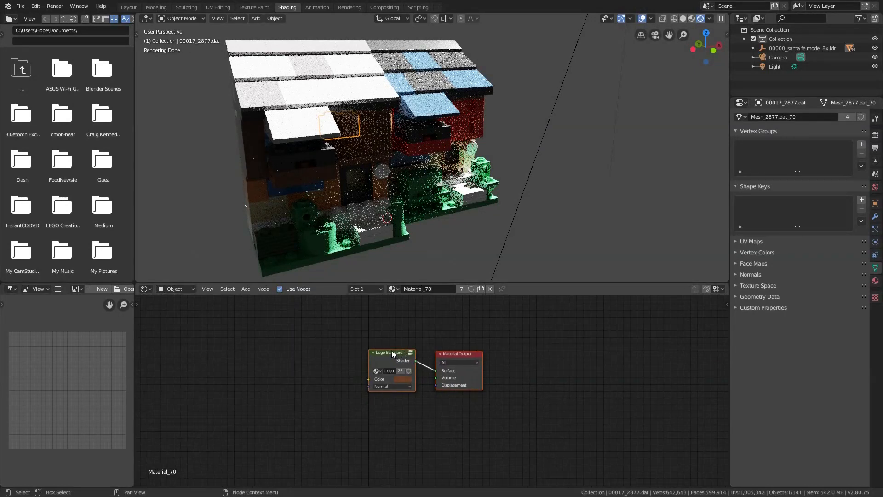
click(391, 352)
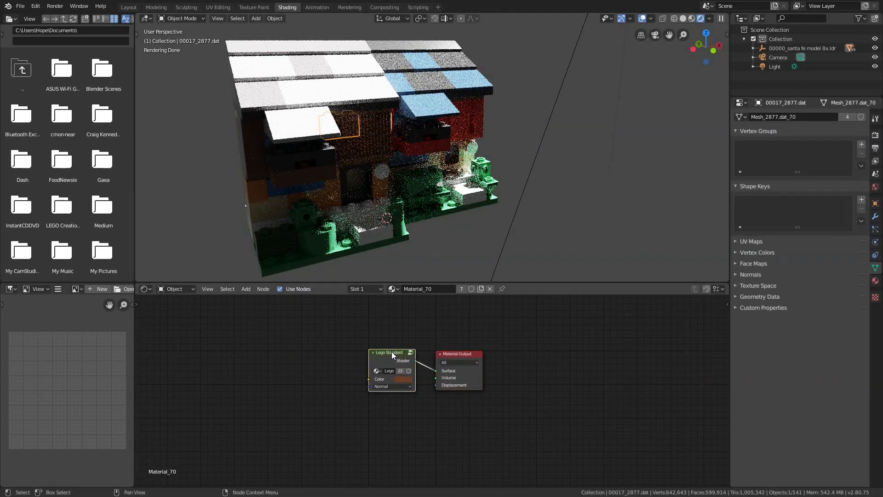
key(Tab)
- Switch the group's Principled BSDF node to a Diffuse BSDF
click(478, 394)
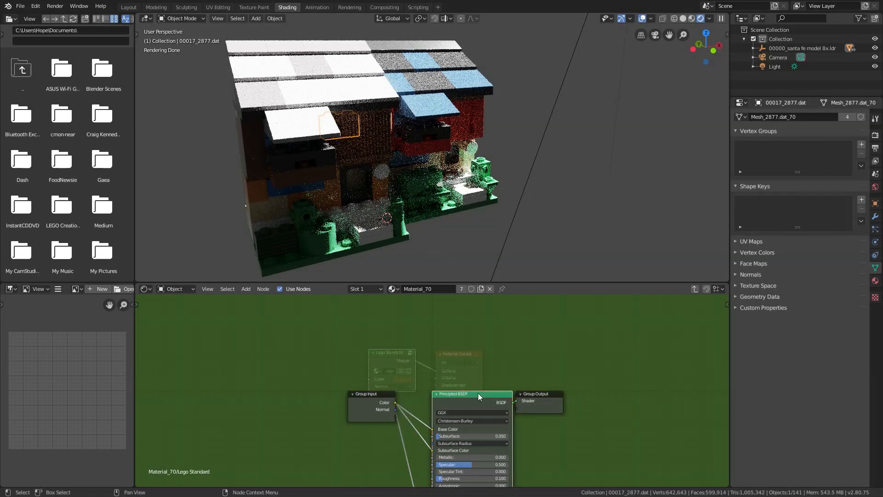
key(shift+s)
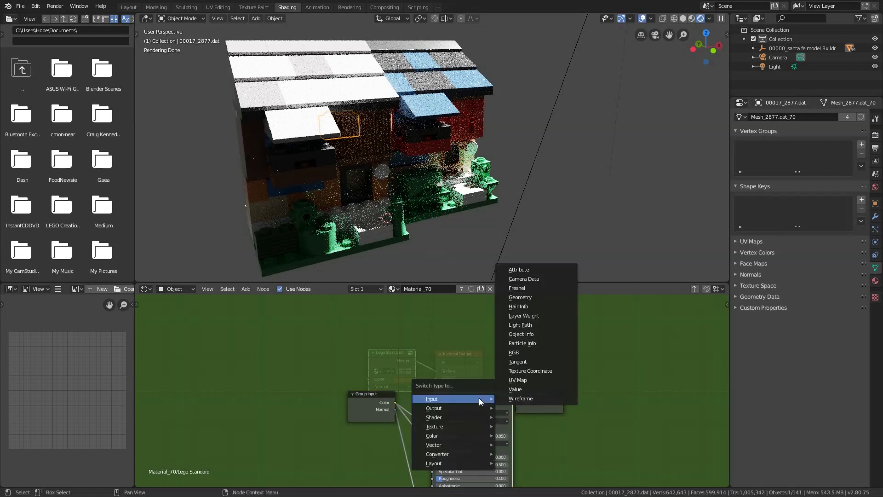
mouse_move(459, 415)
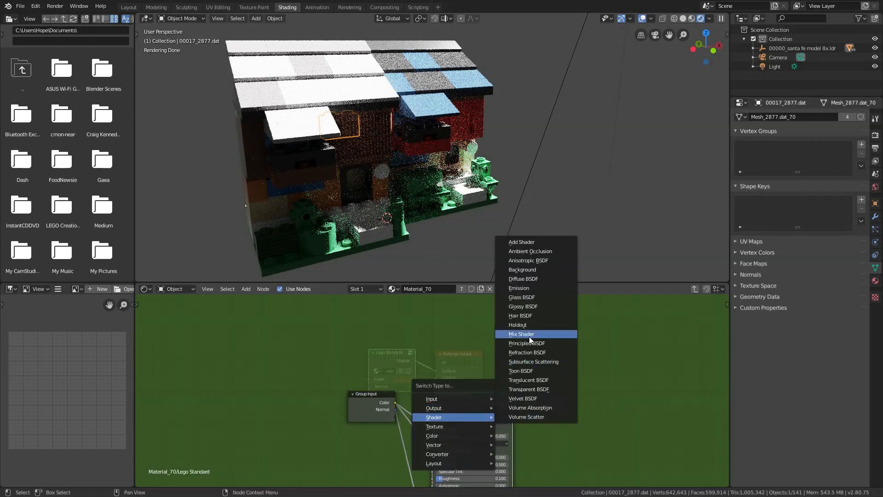
click(521, 283)
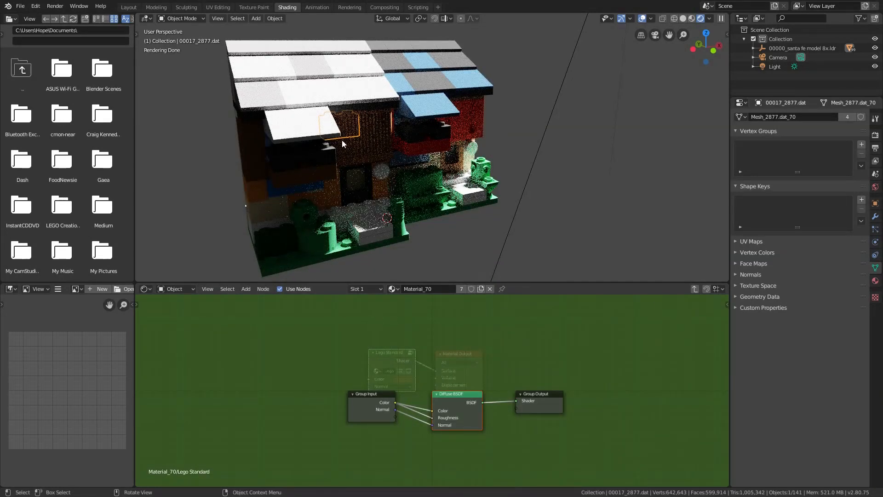
- Set the Cycles viewport samples to 0 and check the rendered detail around the house's front steps
scroll(467, 202, up, 10)
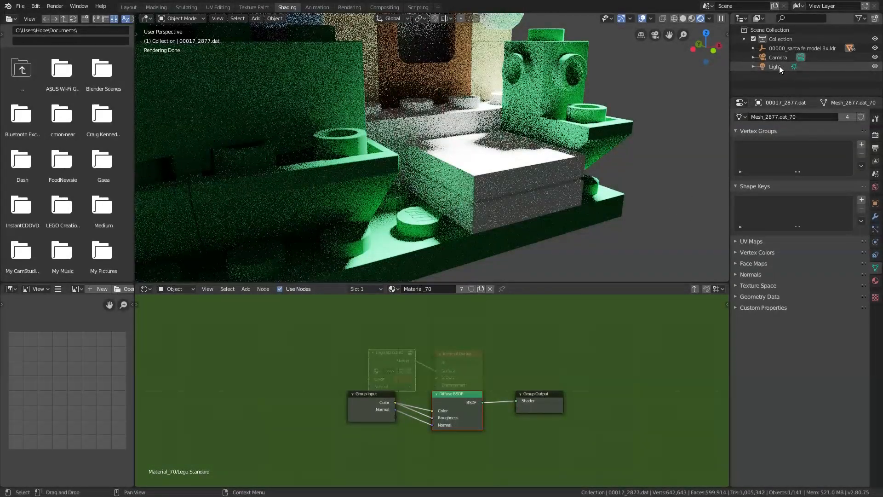
click(876, 135)
drag(833, 188, 804, 188)
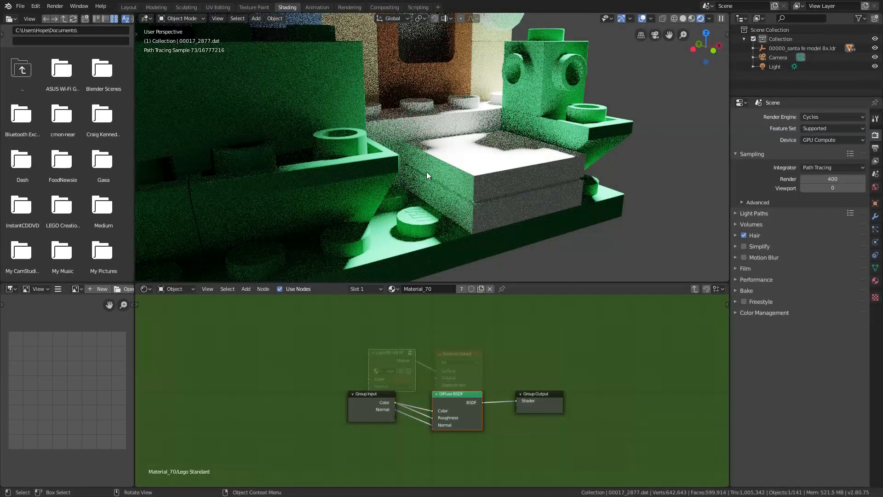
scroll(427, 172, down, 3)
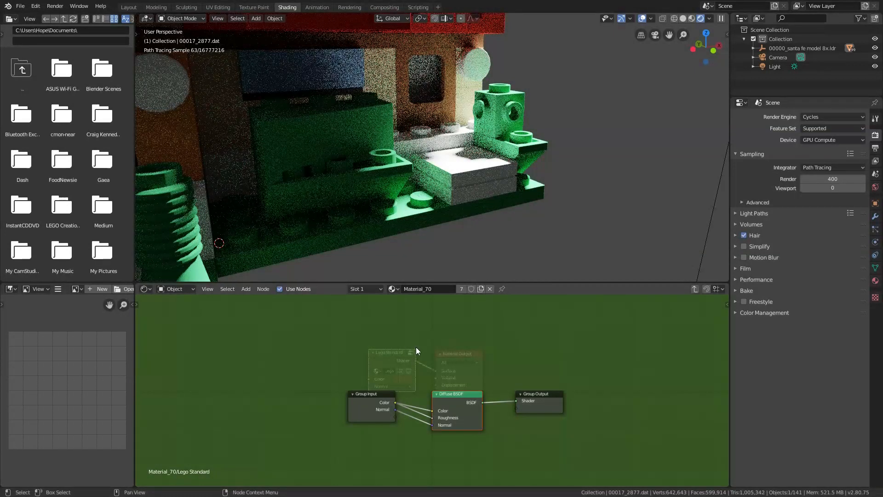
- Maximize the node editor and add a Glossy BSDF below the Diffuse BSDF in the group
key(ctrl+space)
middle_drag(444, 337, 379, 292)
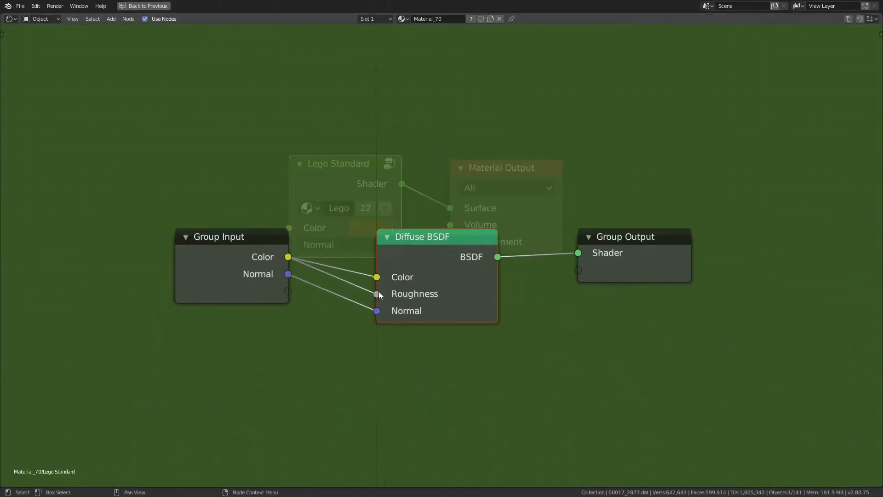
shift+click(428, 233)
key(shift+a)
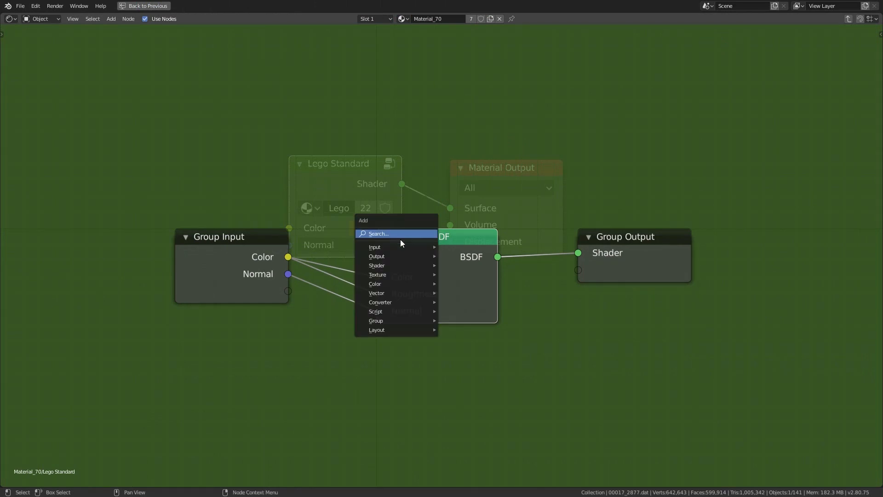
mouse_move(393, 265)
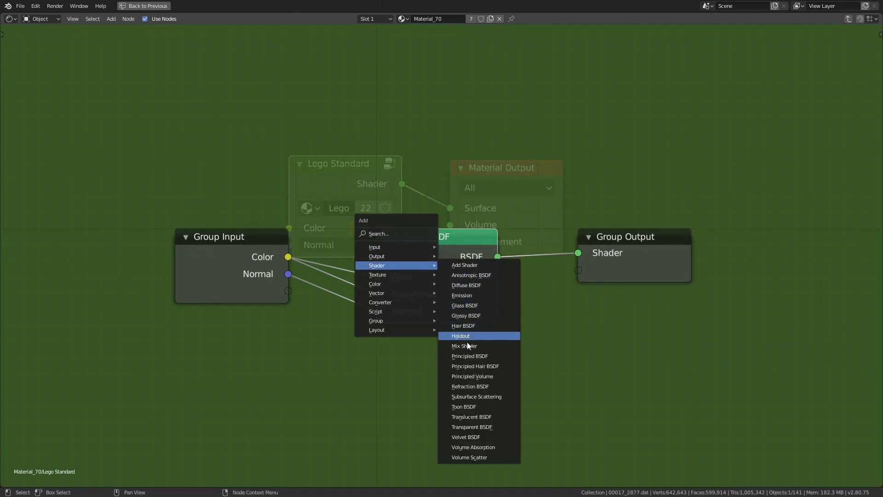
click(471, 316)
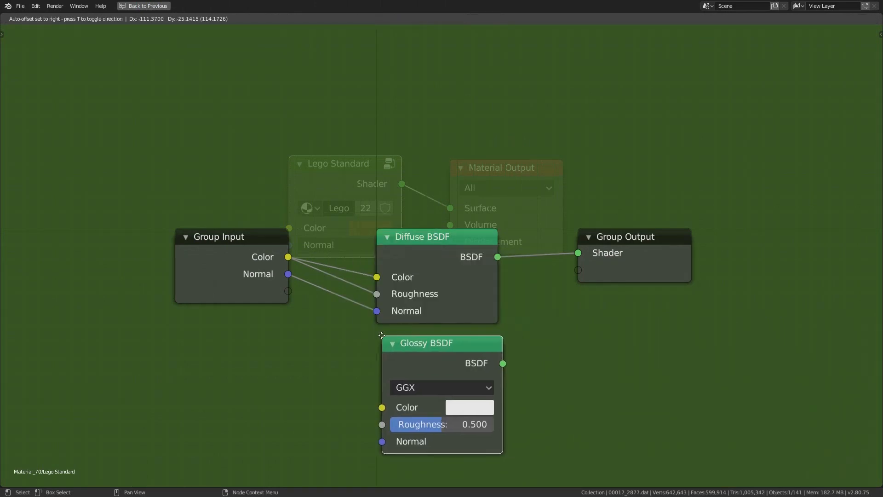
click(377, 335)
- Insert a Mix Shader between the Diffuse BSDF and the Group Output, and connect the Glossy BSDF to its second shader input
drag(612, 237, 732, 247)
key(shift+a)
mouse_move(468, 230)
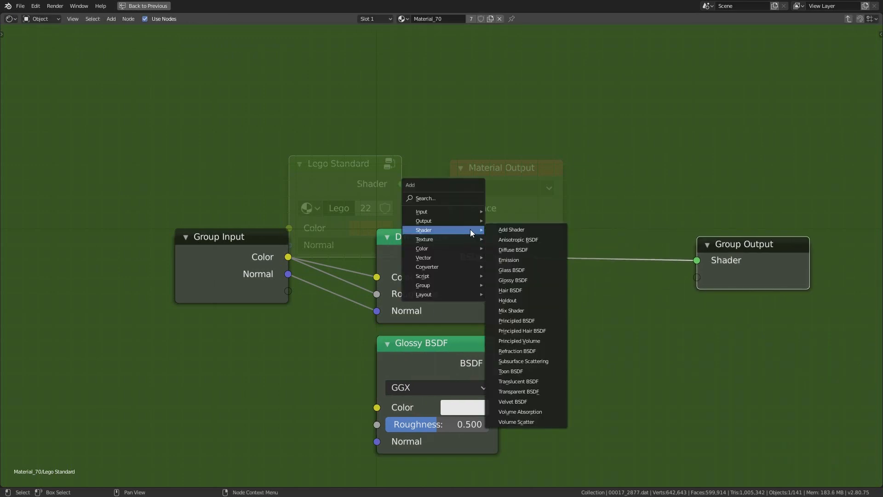
click(505, 311)
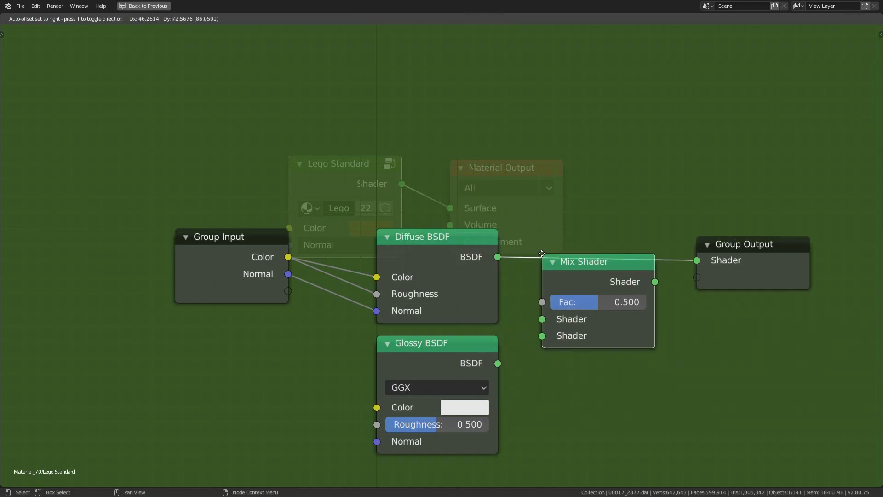
click(540, 242)
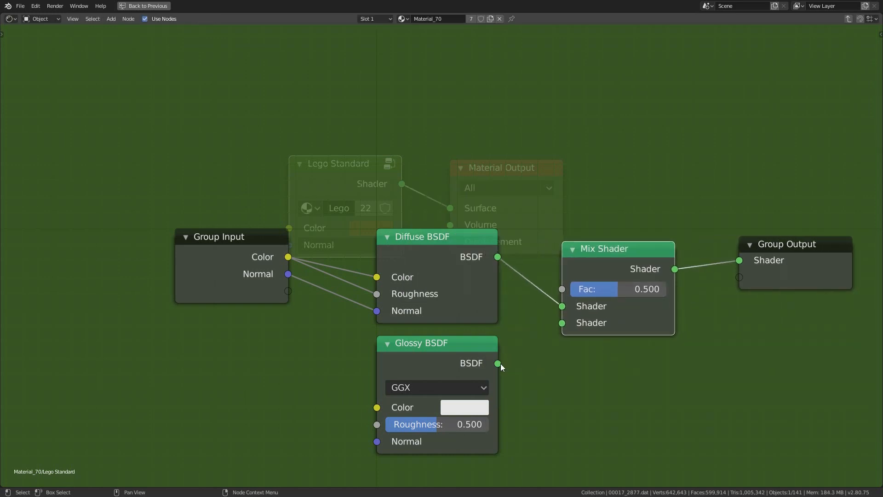
drag(501, 364, 569, 325)
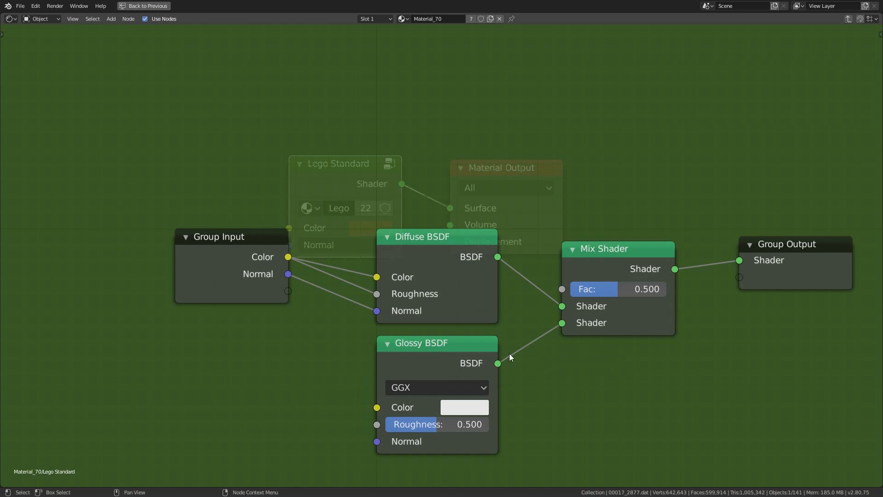
- Move the Diffuse and Glossy nodes down, and connect a new Layer Weight node's Facing output to the Mix Shader's factor
click(467, 240)
shift+click(451, 343)
drag(449, 240, 438, 295)
key(shift+a)
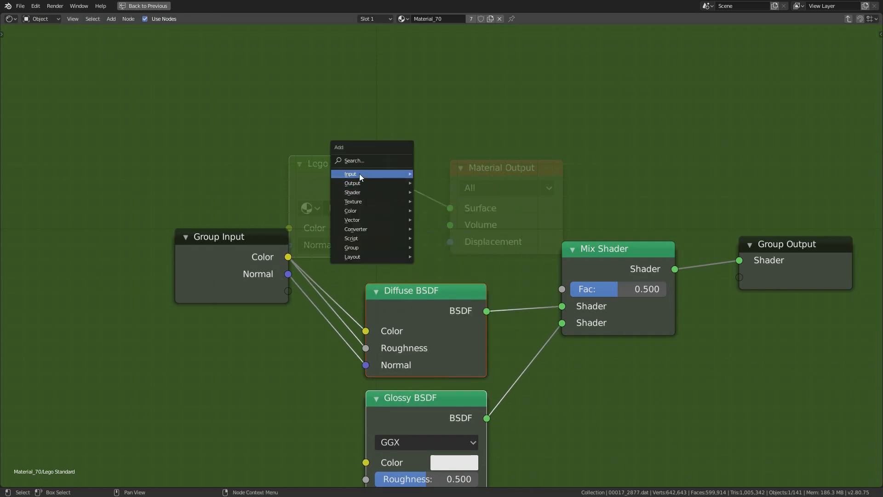
mouse_move(360, 174)
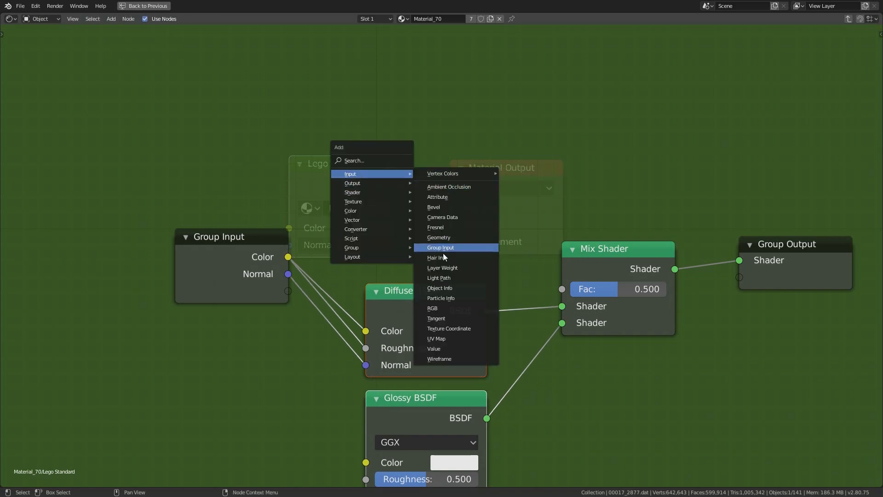
click(462, 268)
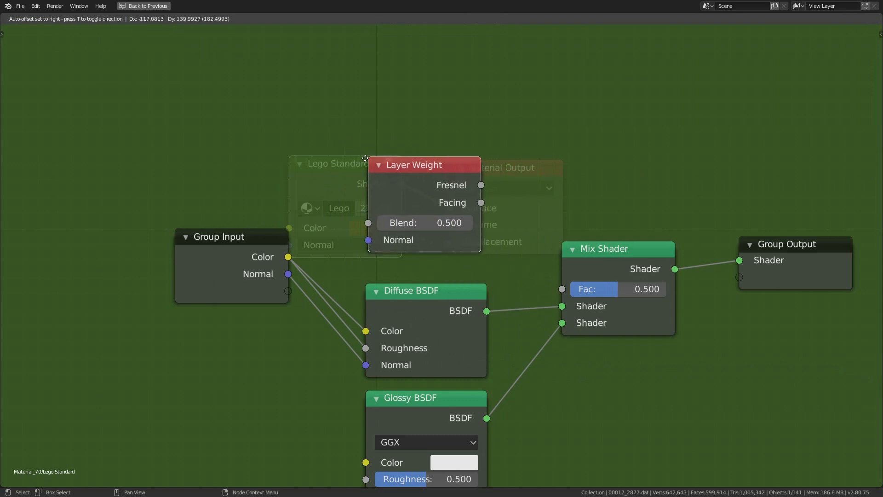
click(285, 119)
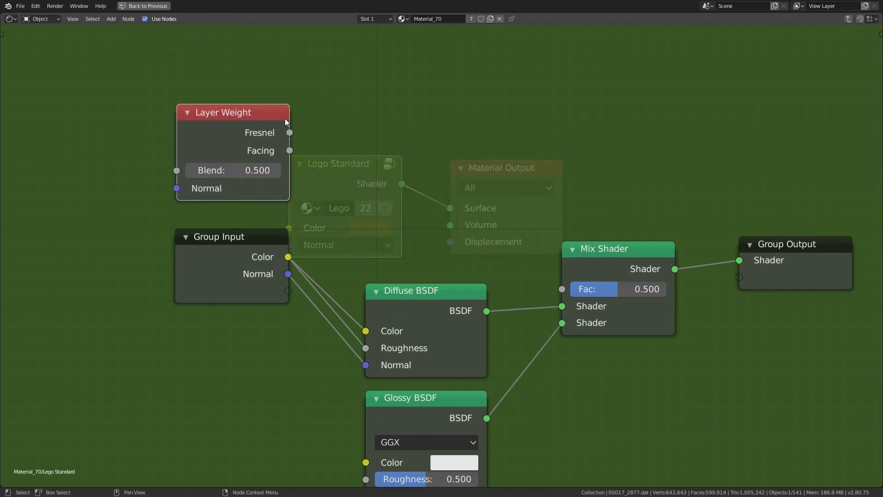
drag(289, 151, 562, 289)
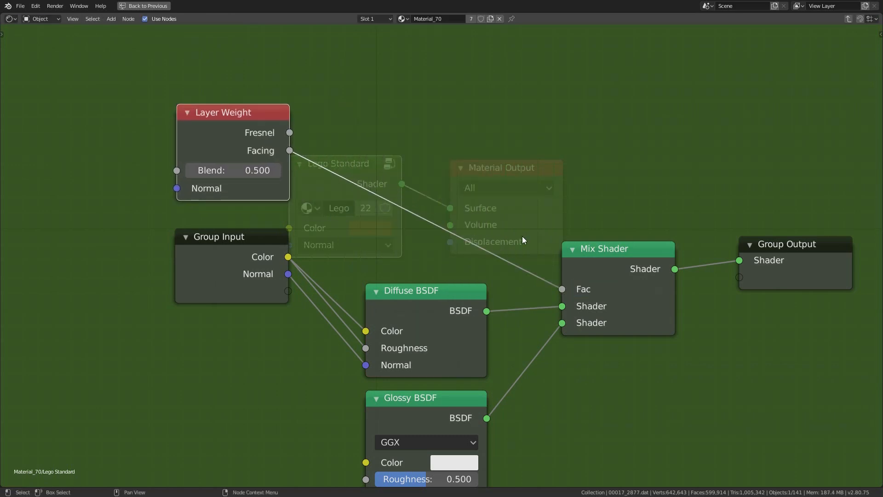
- Set the Layer Weight blend to 0.1 and insert a ColorRamp between the Layer Weight and the Mix Shader's factor
click(223, 170)
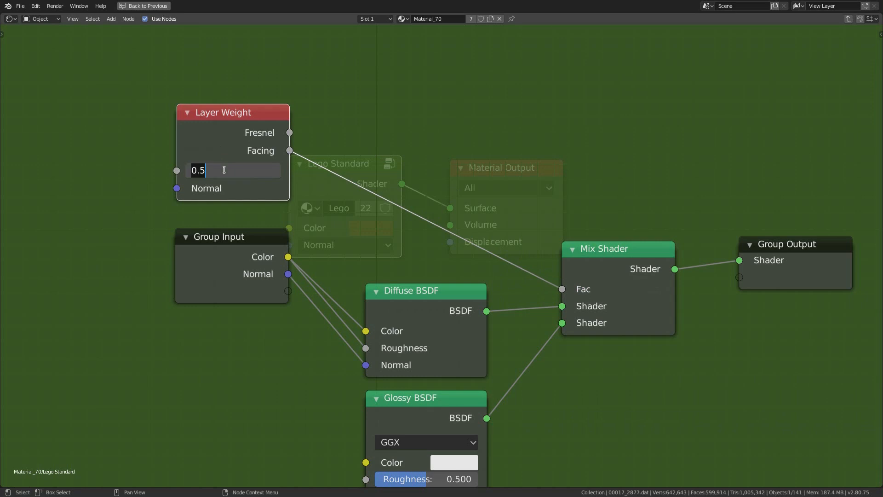
text(0.1)
key(Return)
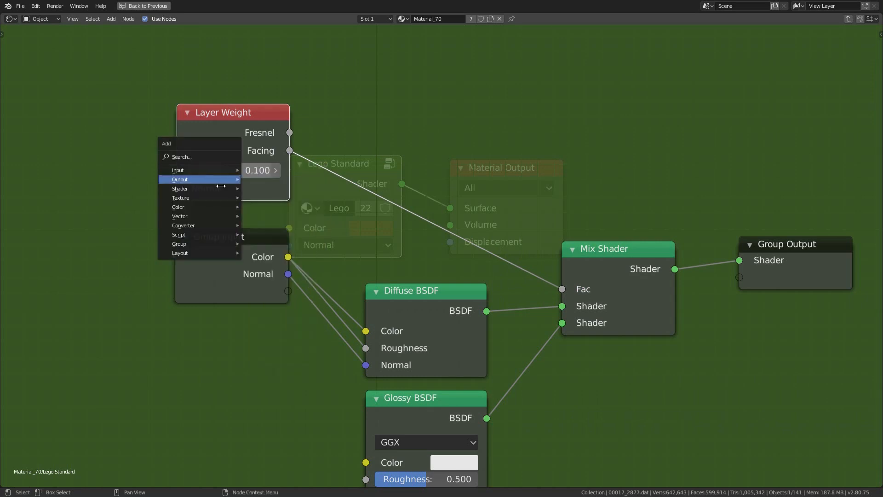
mouse_move(216, 225)
click(276, 234)
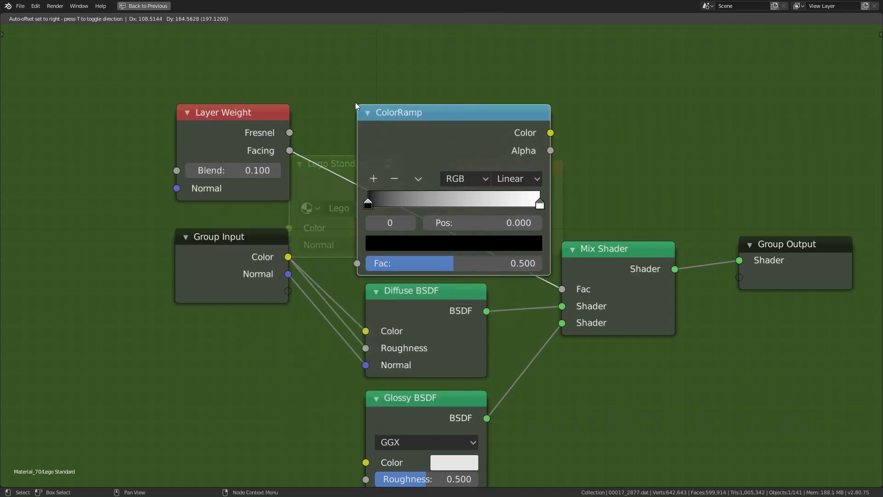
click(361, 93)
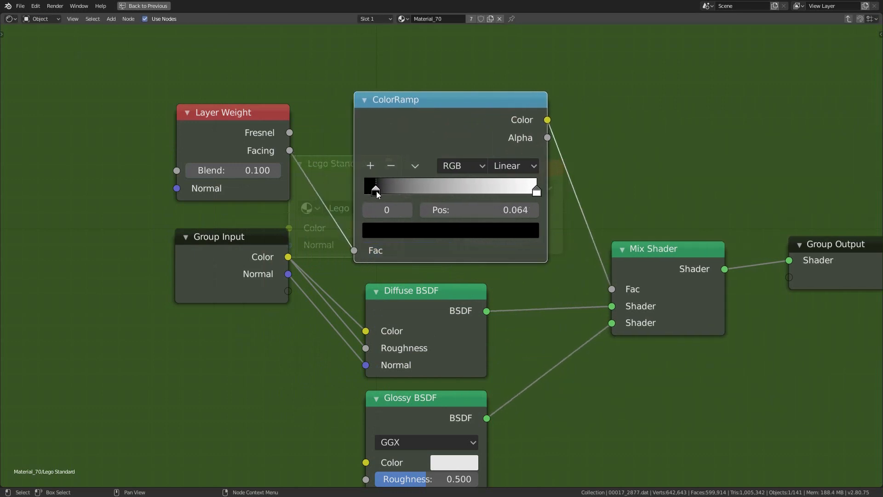
- Move the ColorRamp's white stop to about 0.686, restore the full layout and leave the node group
drag(527, 191, 483, 189)
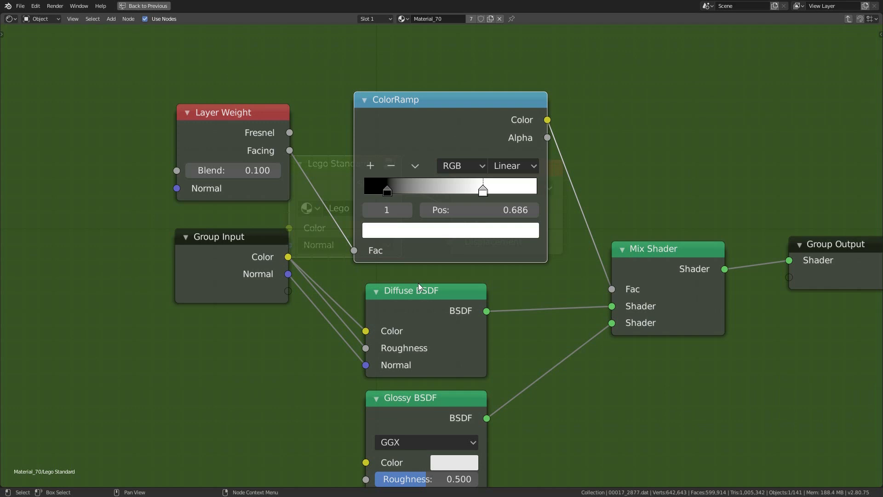
key(ctrl+space)
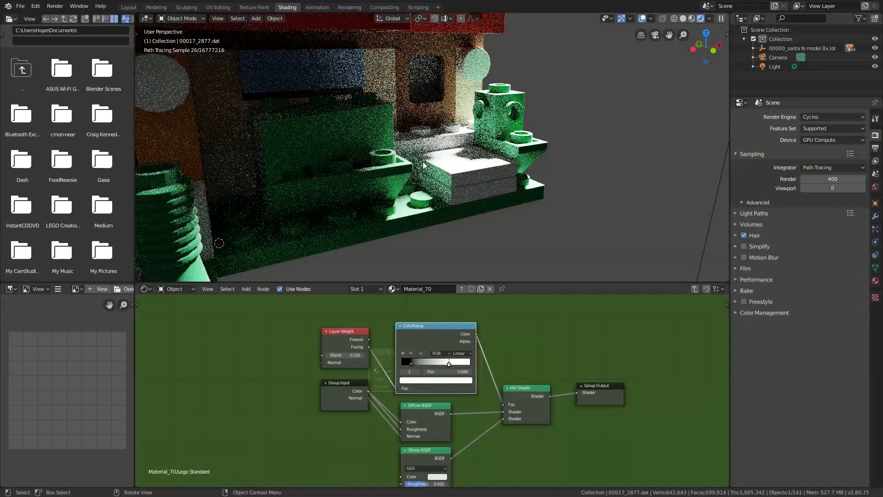
scroll(434, 369, up, 3)
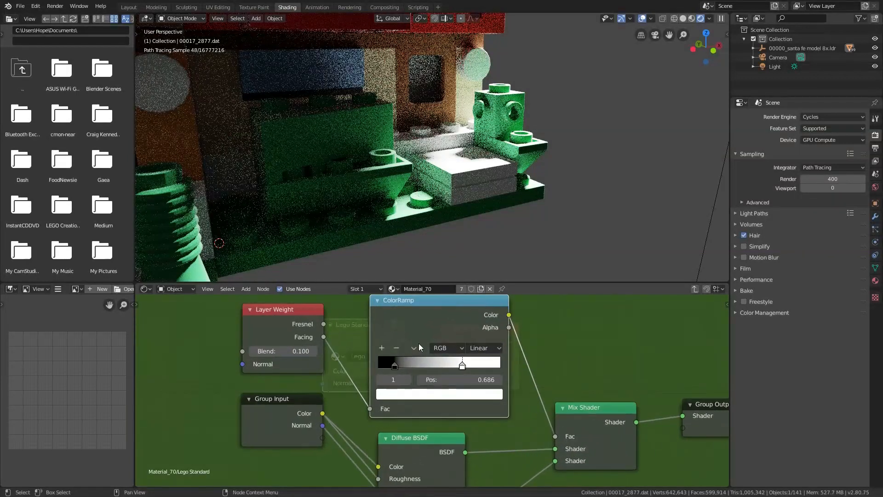
scroll(427, 367, down, 2)
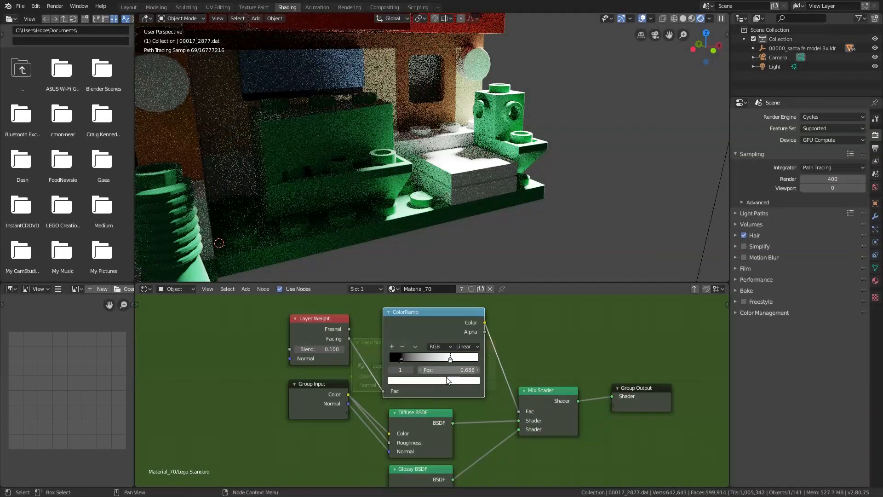
key(Tab)
- Switch the render engine to Eevee and enable Ambient Occlusion and Bloom
middle_drag(449, 163, 351, 156)
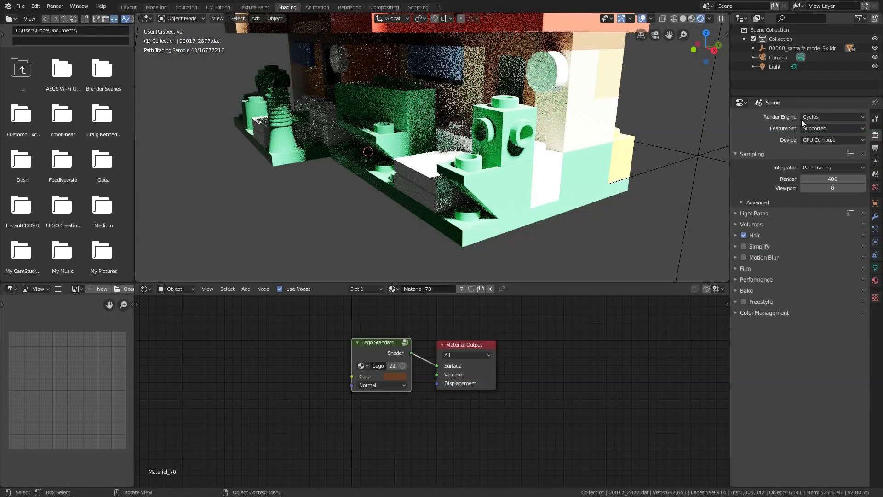
click(816, 117)
click(813, 124)
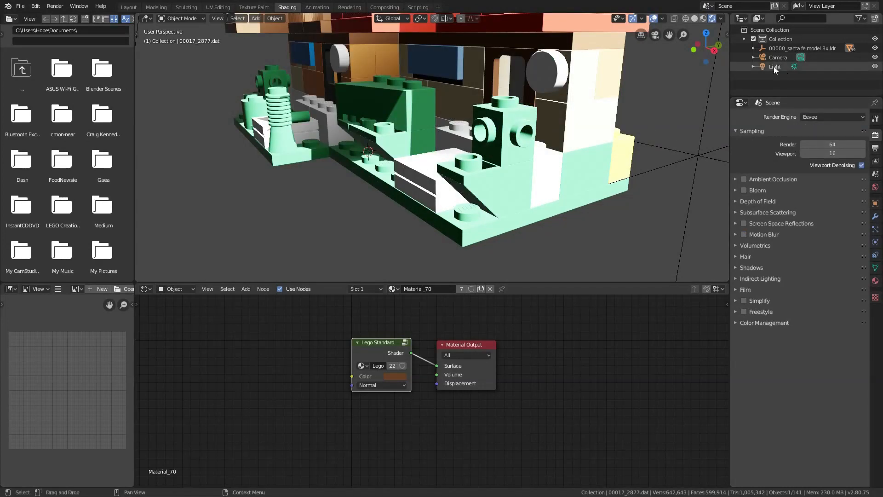
shift+middle_drag(492, 148, 480, 177)
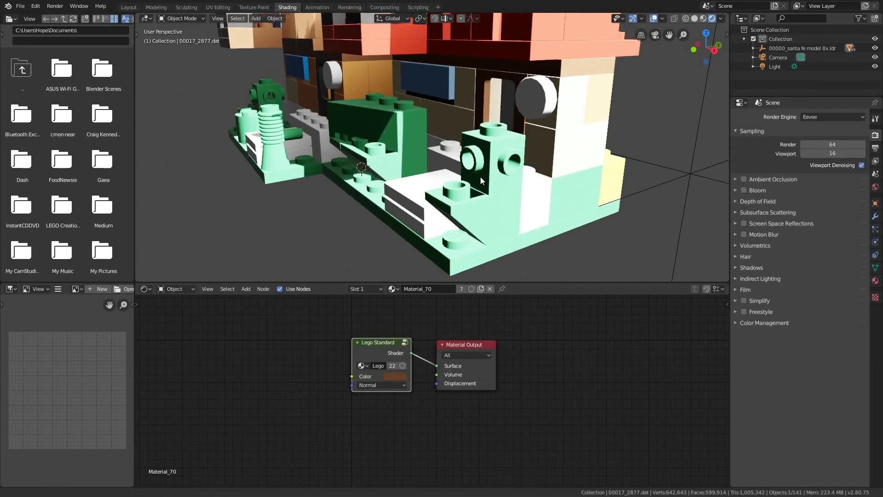
click(744, 179)
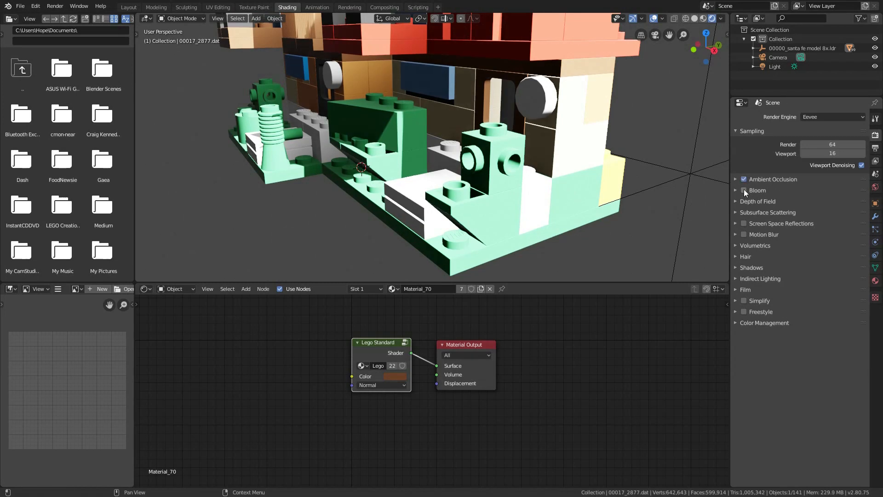
click(744, 190)
- Deselect all objects and bring the front of the whole house into view
middle_drag(457, 158, 411, 202)
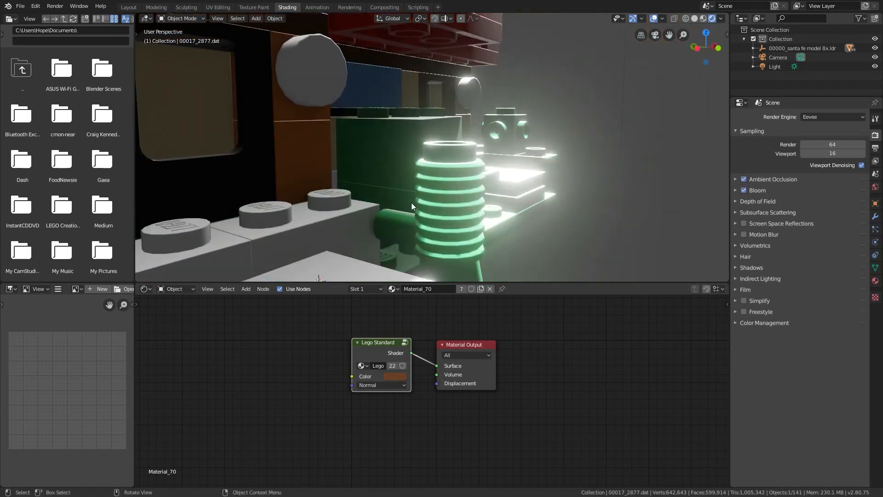
scroll(411, 203, down, 6)
middle_drag(416, 124, 437, 150)
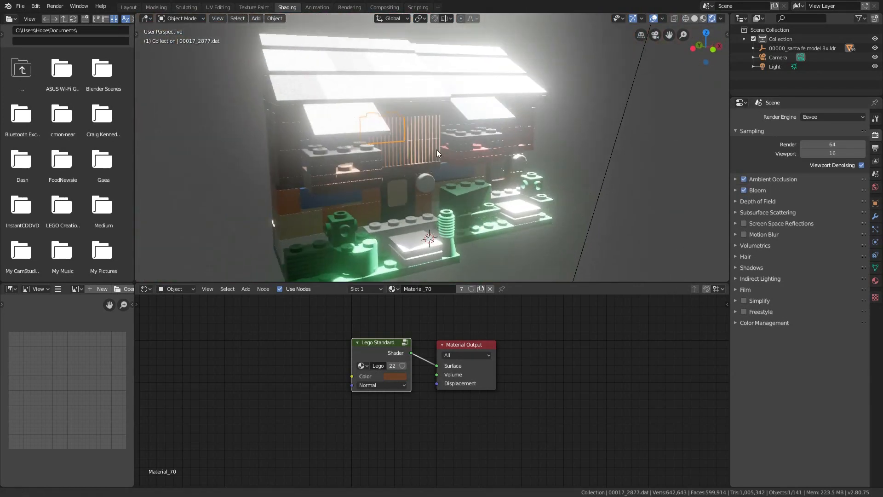
mouse_move(500, 146)
middle_down()
mouse_move(462, 149)
mouse_move(499, 145)
middle_up()
key(alt+a)
middle_drag(442, 149, 493, 150)
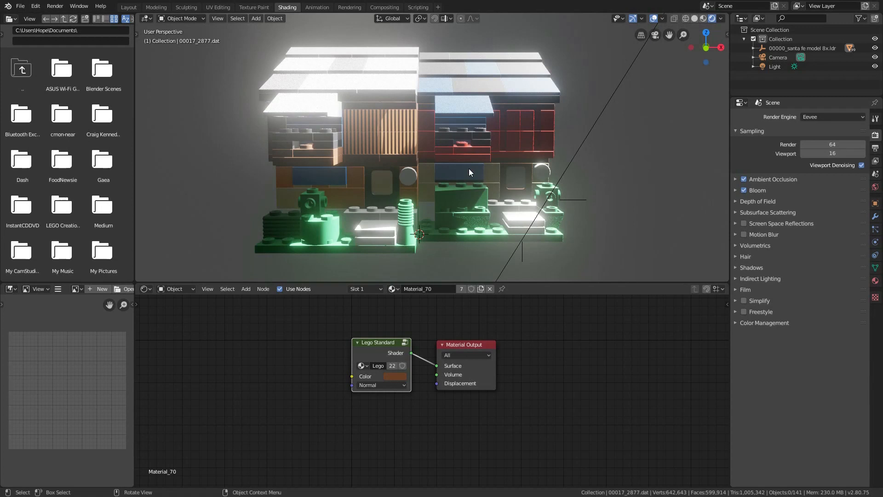
- Open the Layout workspace and show the green brick's LEGO studs up close in rendered shading
click(128, 7)
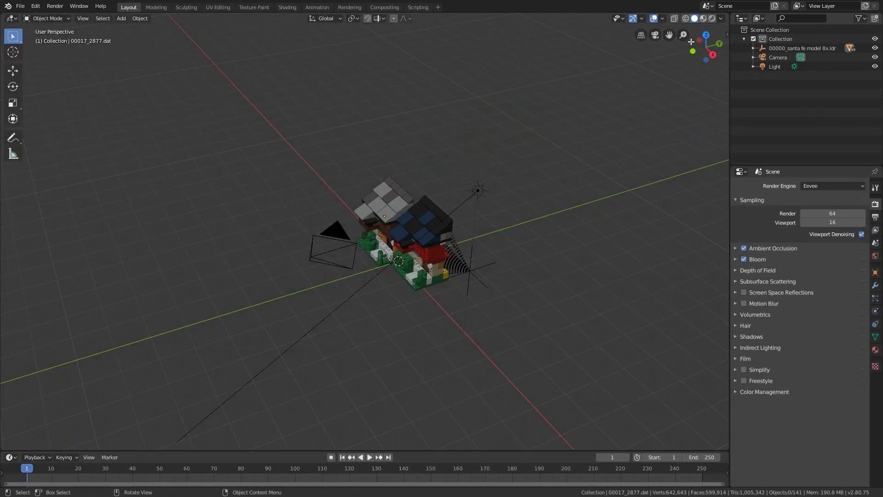
middle_drag(382, 210, 419, 234)
scroll(386, 224, up, 8)
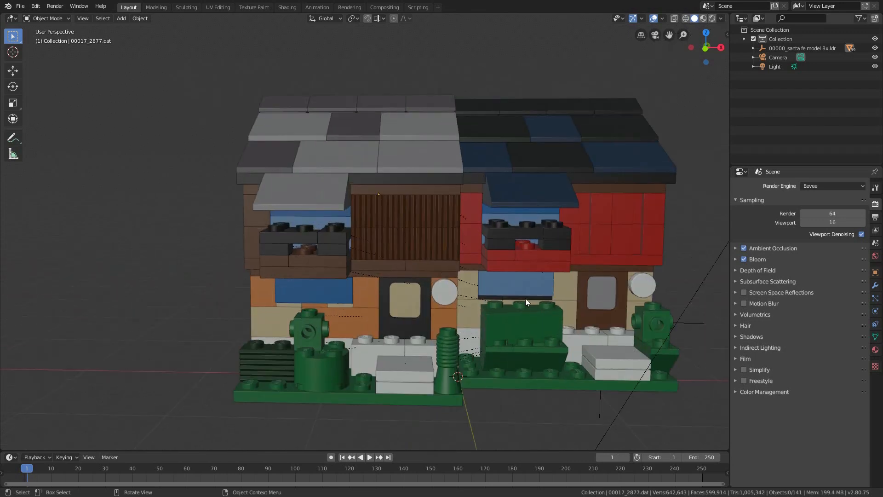
scroll(540, 375, up, 6)
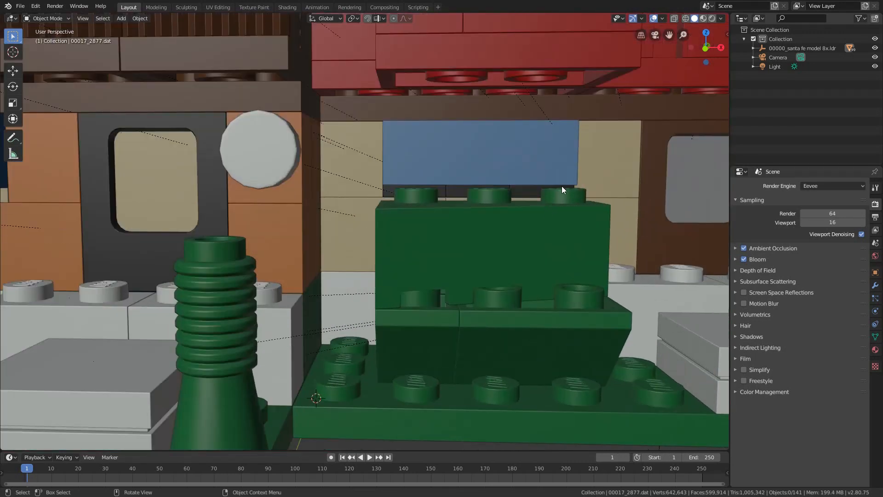
middle_drag(561, 186, 495, 239)
scroll(584, 177, up, 3)
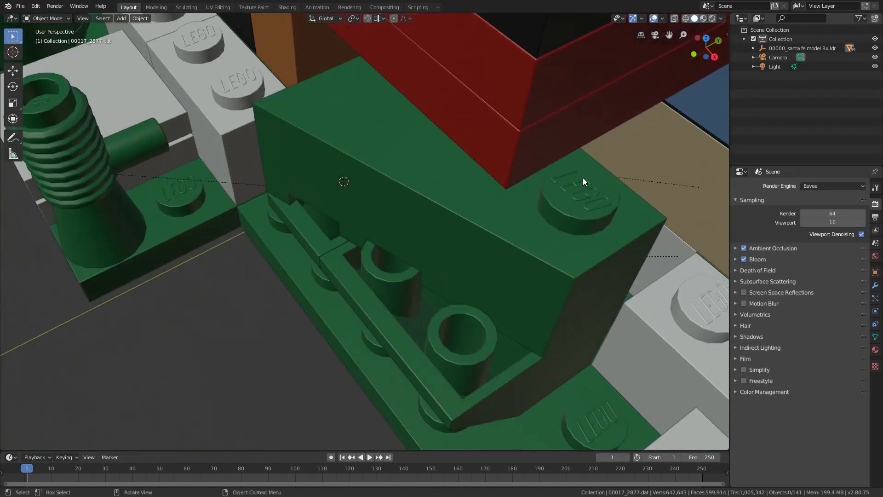
scroll(584, 181, up, 4)
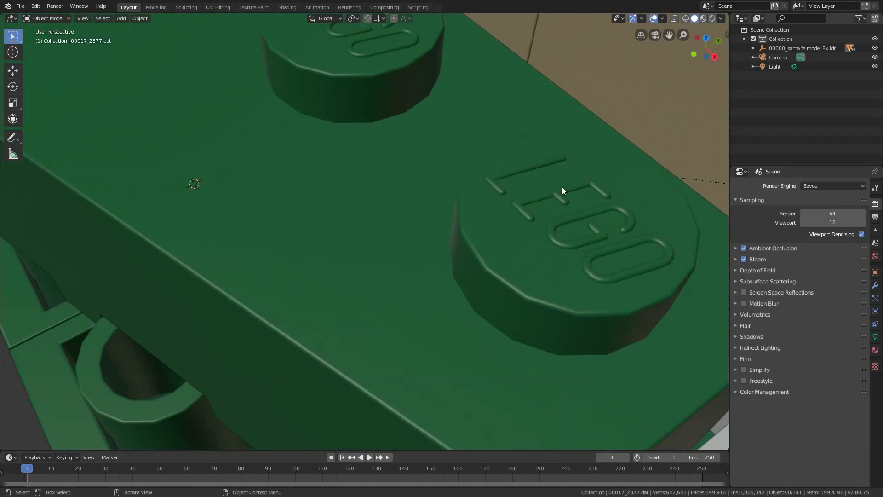
click(713, 18)
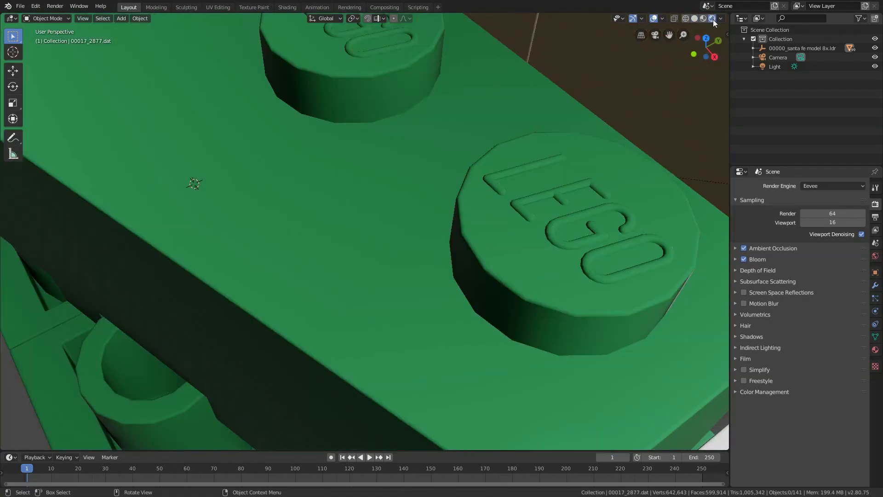
- Examine the lighting and bloom on the whole house from the front and both sides in rendered shading
scroll(413, 267, down, 5)
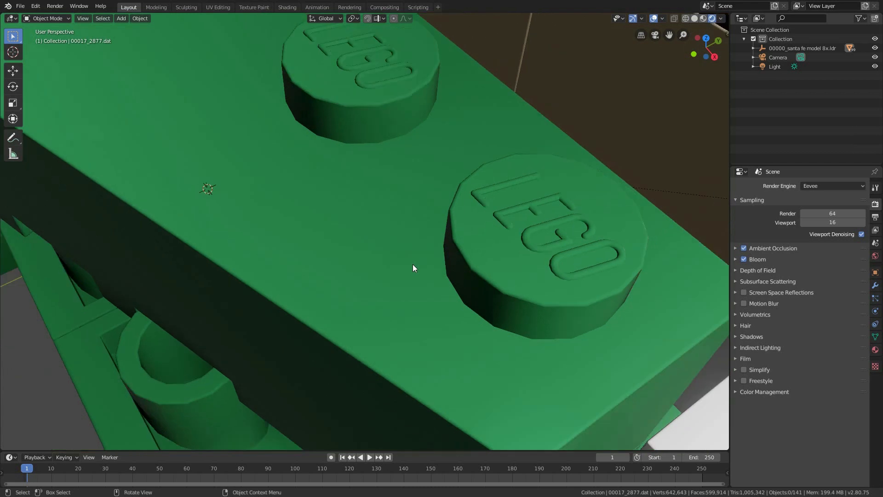
scroll(412, 264, down, 8)
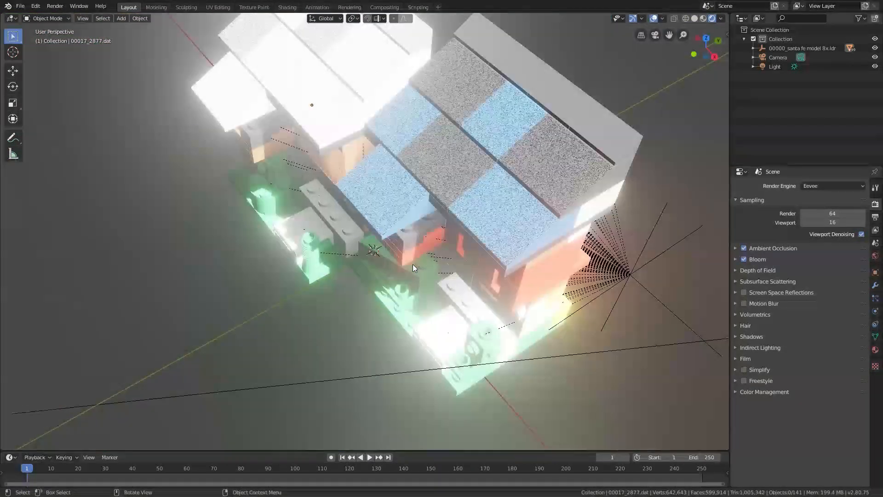
middle_drag(413, 264, 473, 211)
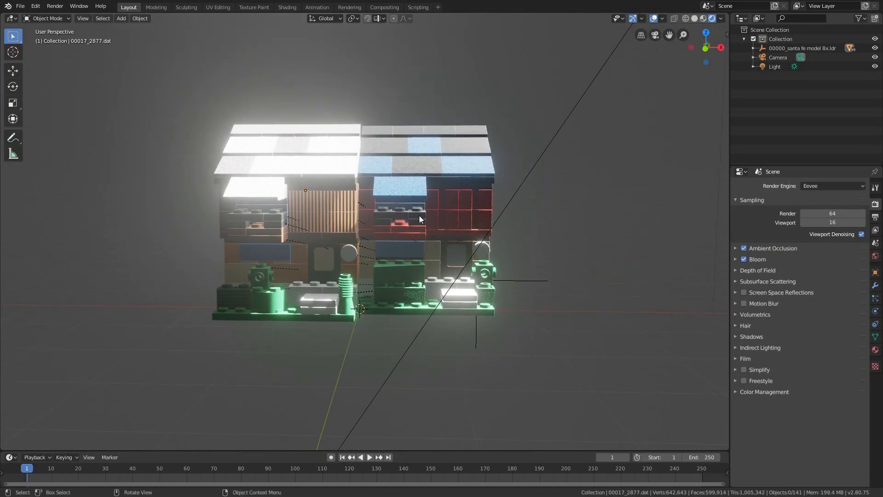
scroll(352, 215, up, 8)
scroll(352, 214, down, 8)
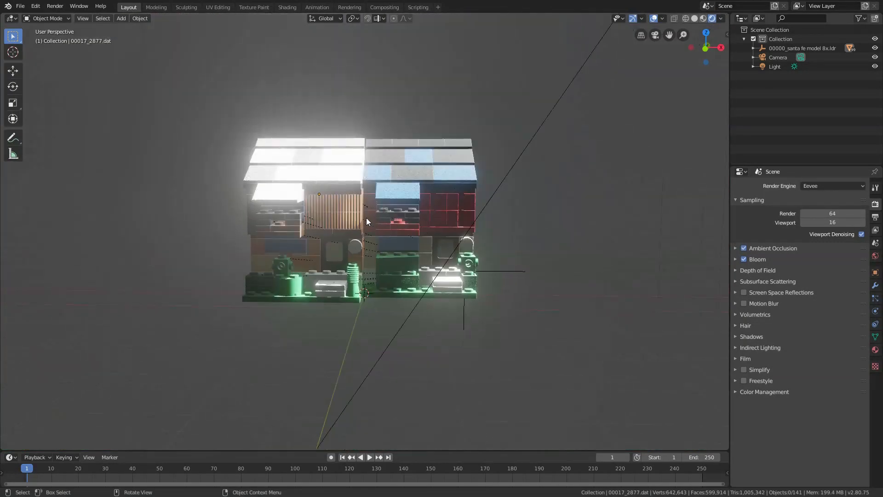
middle_drag(366, 217, 96, 247)
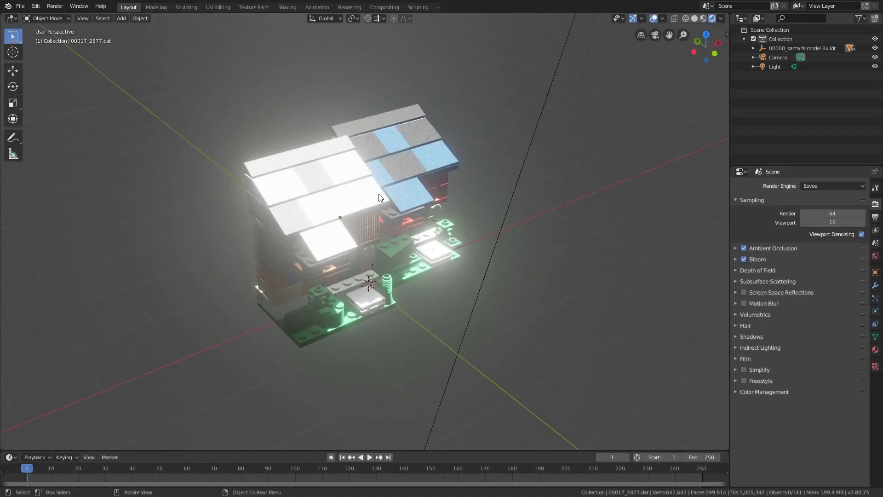
middle_drag(380, 195, 675, 189)
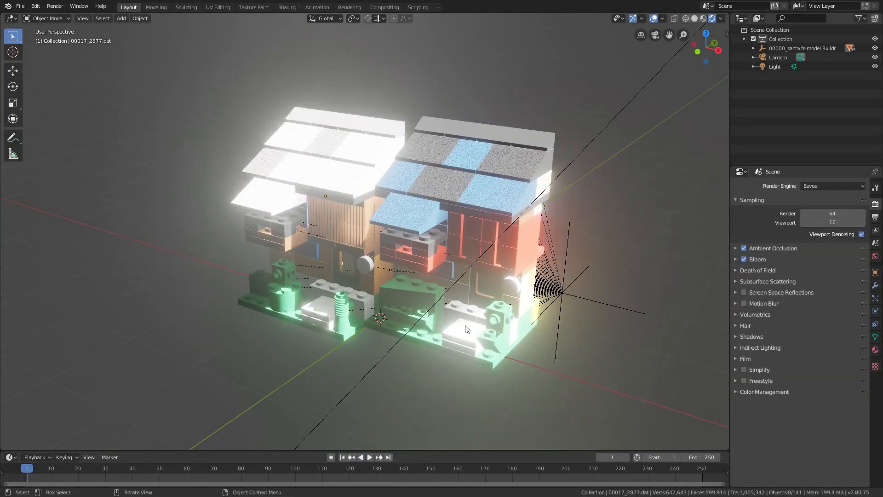
scroll(466, 329, up, 3)
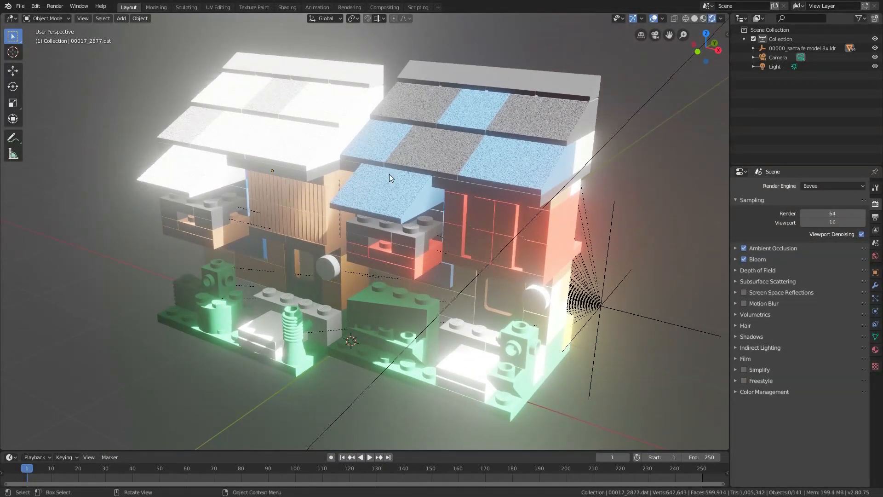
middle_drag(389, 174, 447, 205)
scroll(581, 197, down, 4)
scroll(460, 178, up, 4)
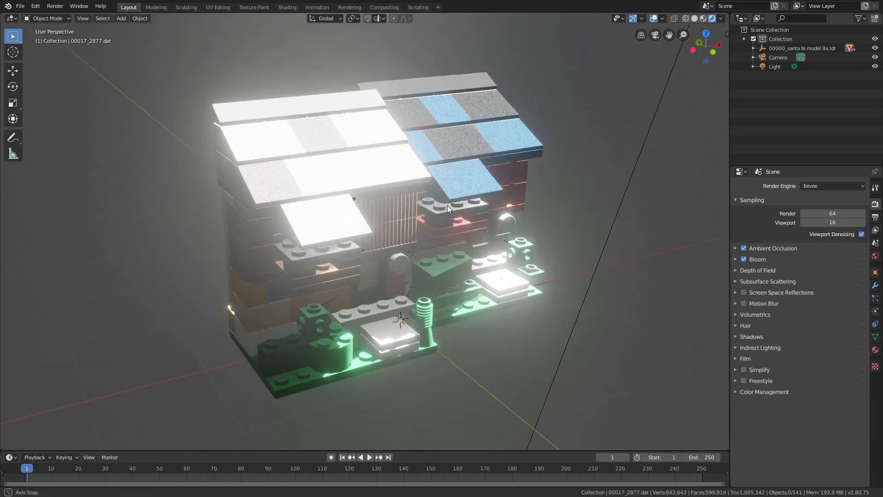
- Lower the sun light's strength to 16.88 and set its specular to 12
click(774, 68)
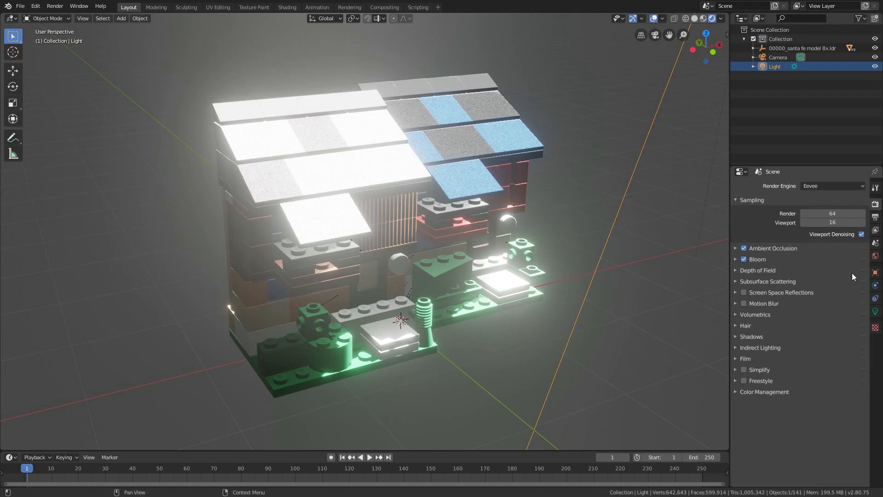
click(875, 312)
drag(842, 246, 807, 246)
click(823, 258)
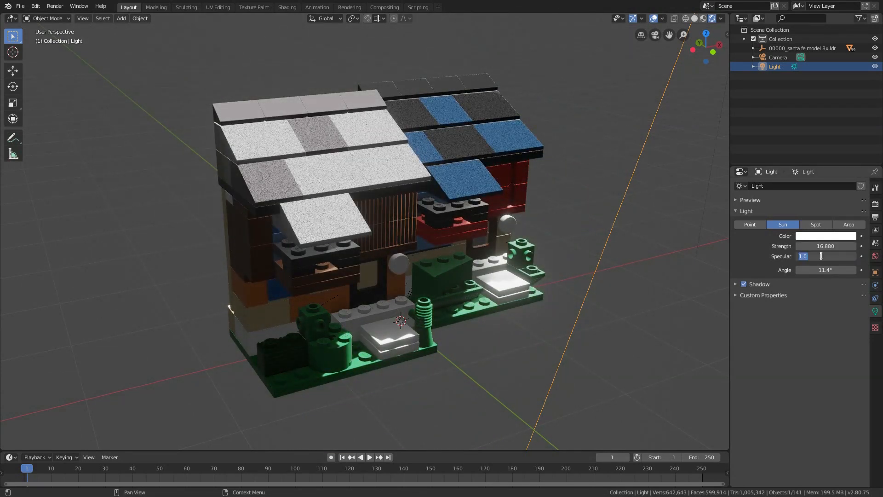
text(12)
key(Return)
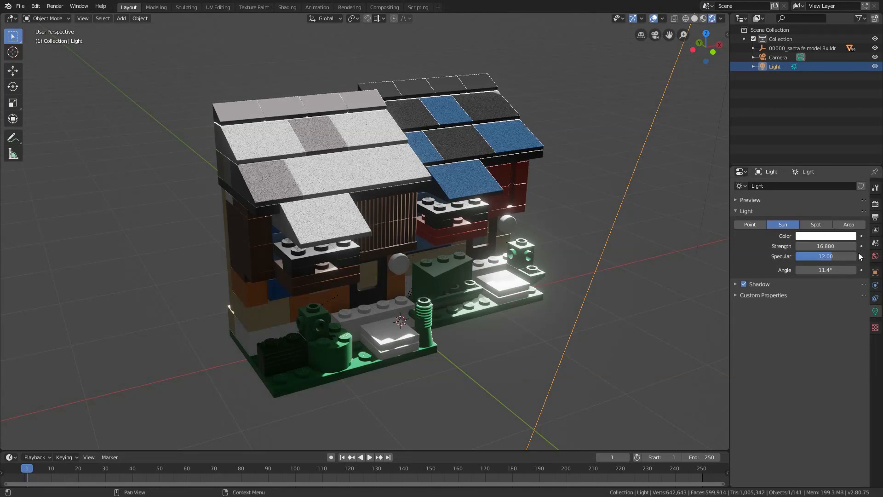
click(837, 256)
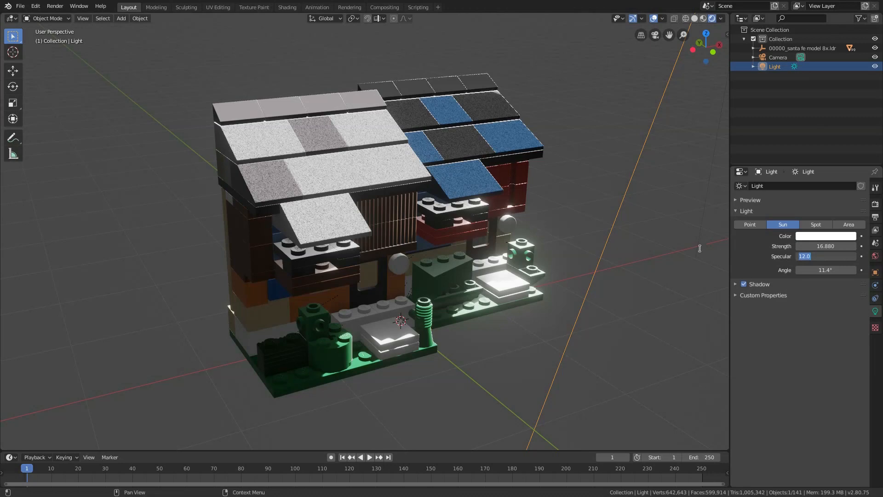
scroll(462, 157, up, 6)
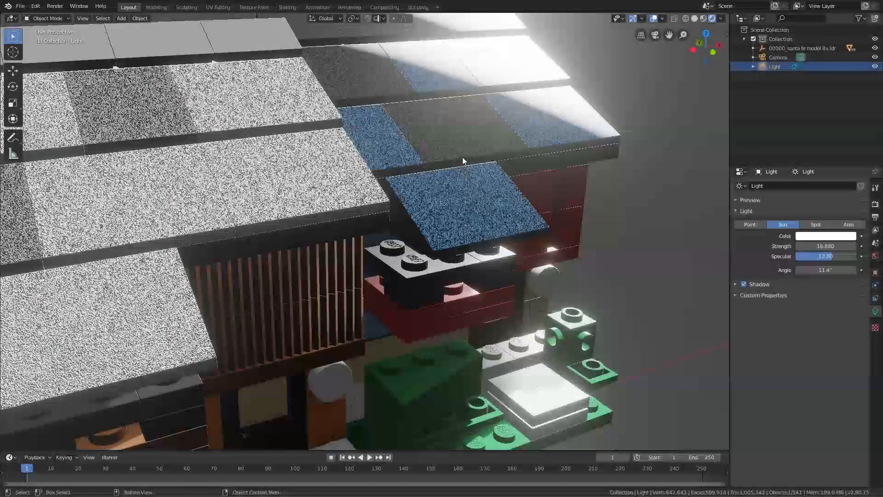
scroll(462, 157, down, 8)
middle_drag(462, 157, 484, 166)
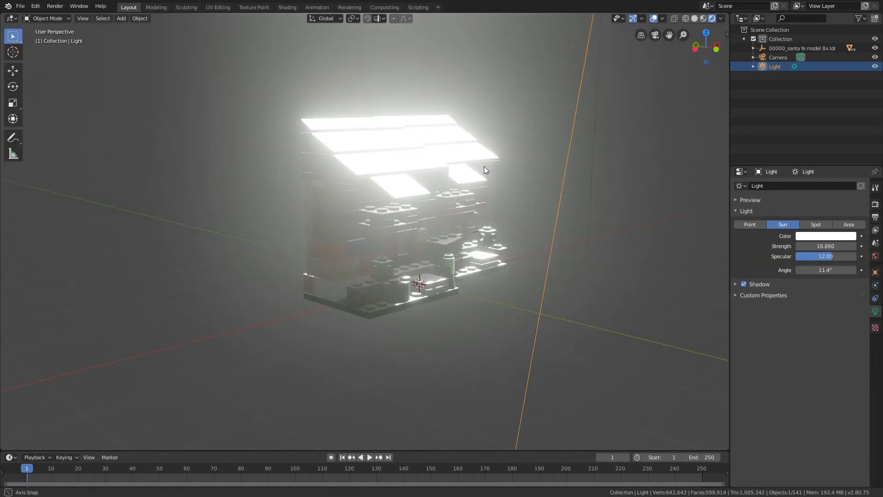
- Try a sun strength of 1 and check its effect on the bricks below the blue awning
click(825, 246)
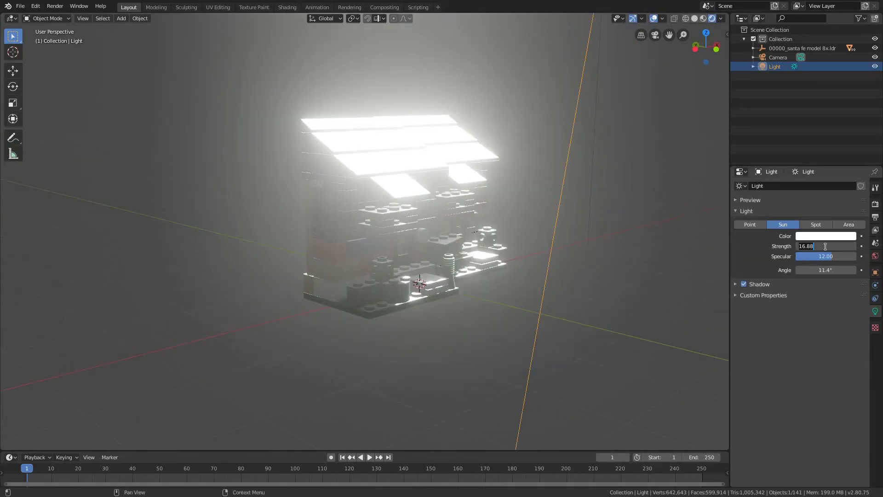
text(1)
key(Return)
middle_drag(452, 176, 452, 192)
scroll(489, 180, up, 8)
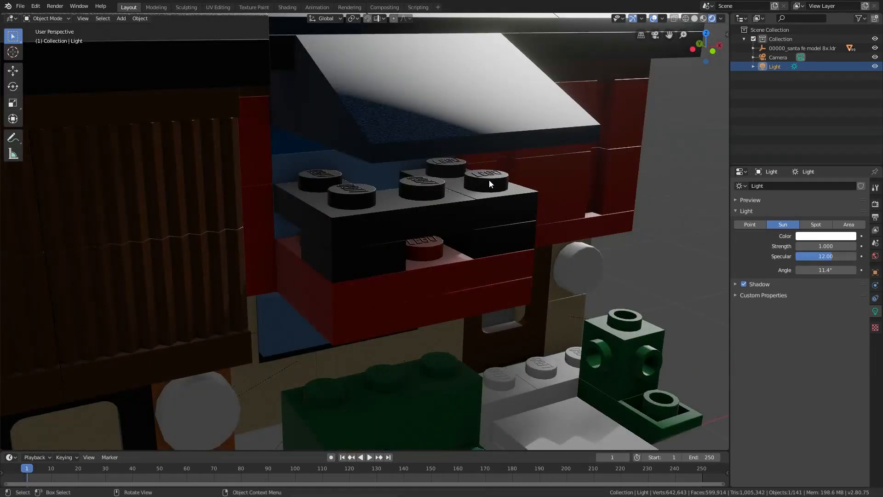
- Set the sun's strength to 50 and check the whole house from the front
click(817, 247)
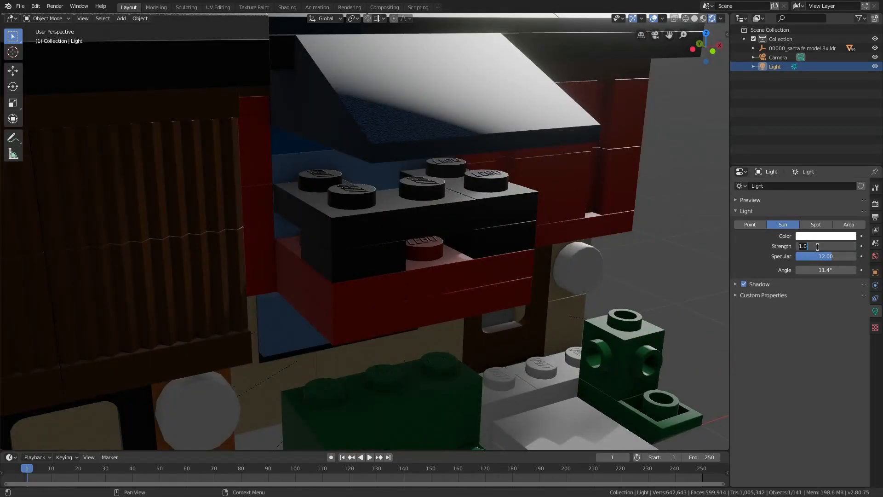
text(50)
key(Return)
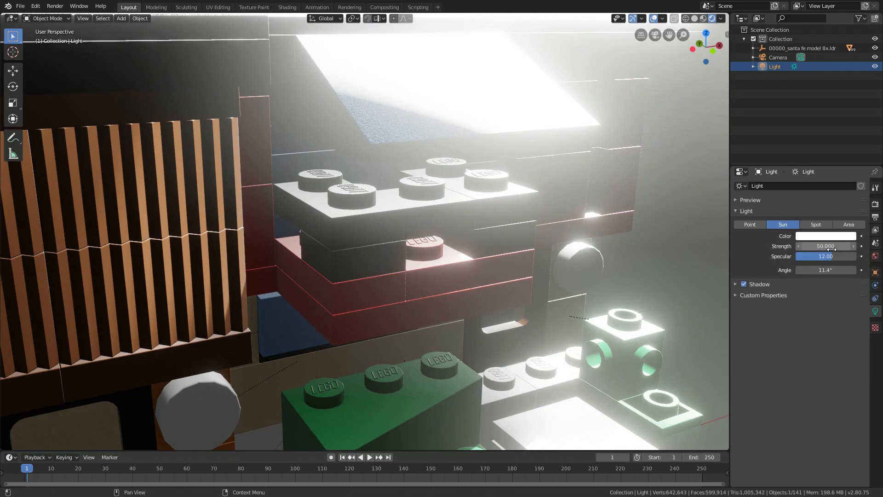
scroll(464, 202, down, 8)
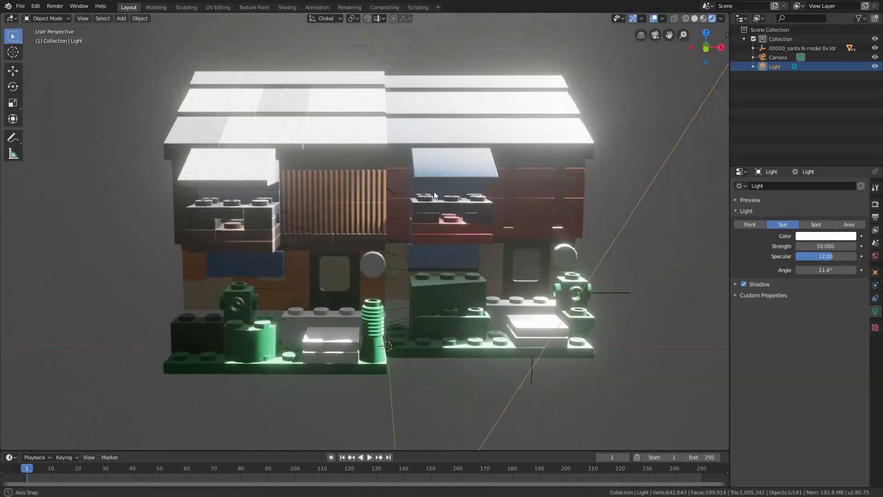
middle_drag(408, 192, 388, 212)
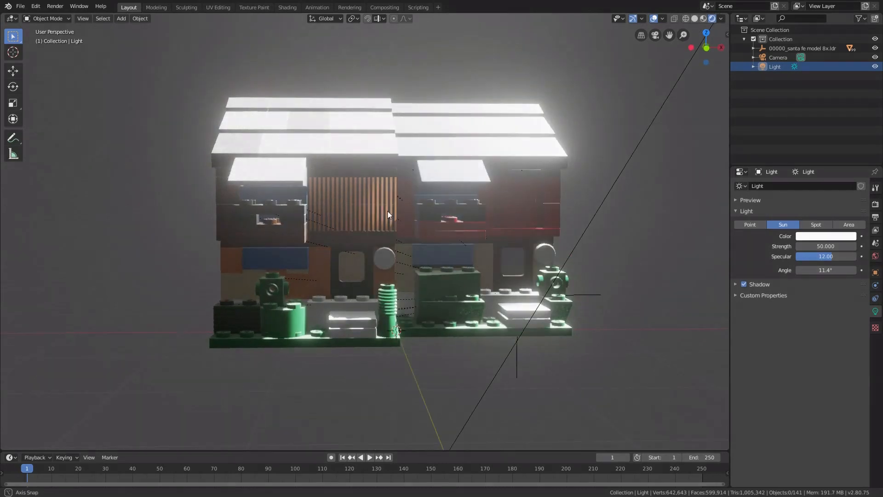